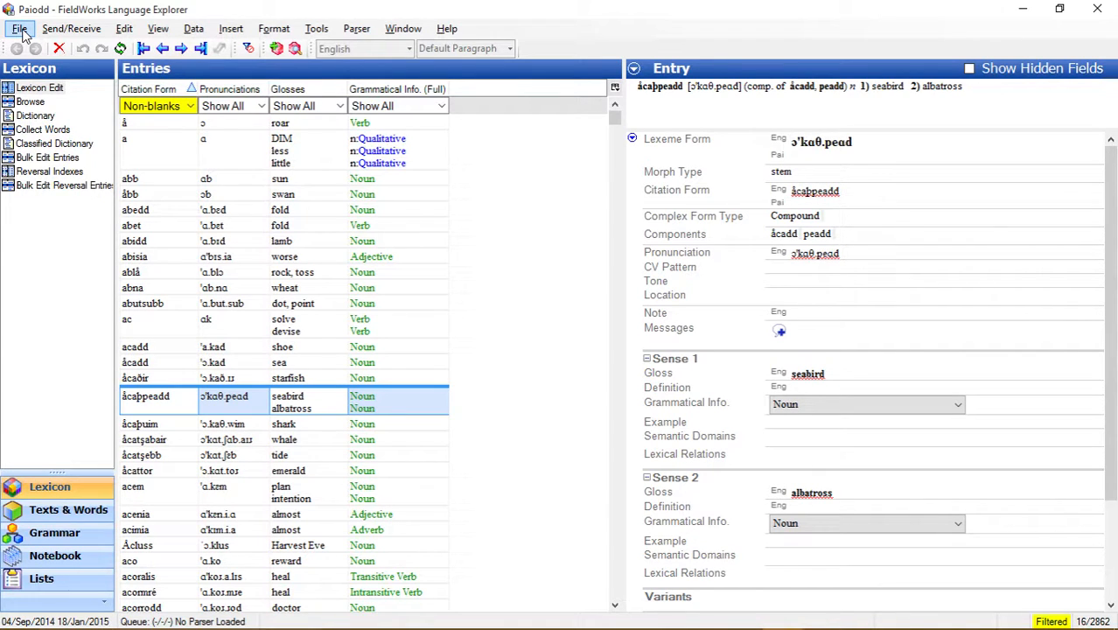
Review the project management commands available for the Paiodd project.
click(19, 28)
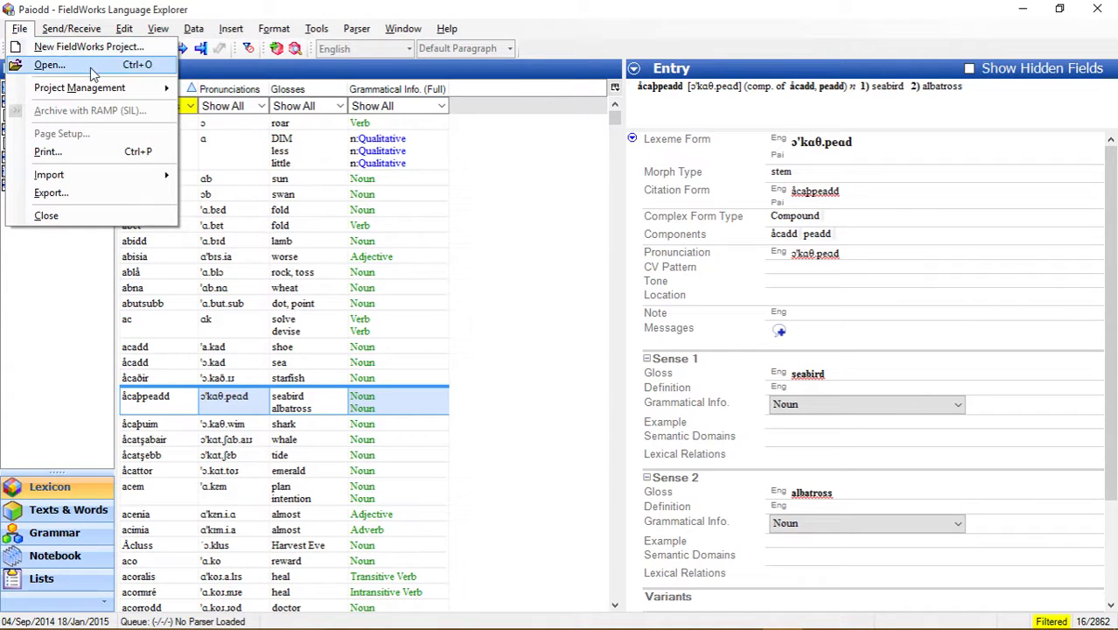
mouse_move(137, 96)
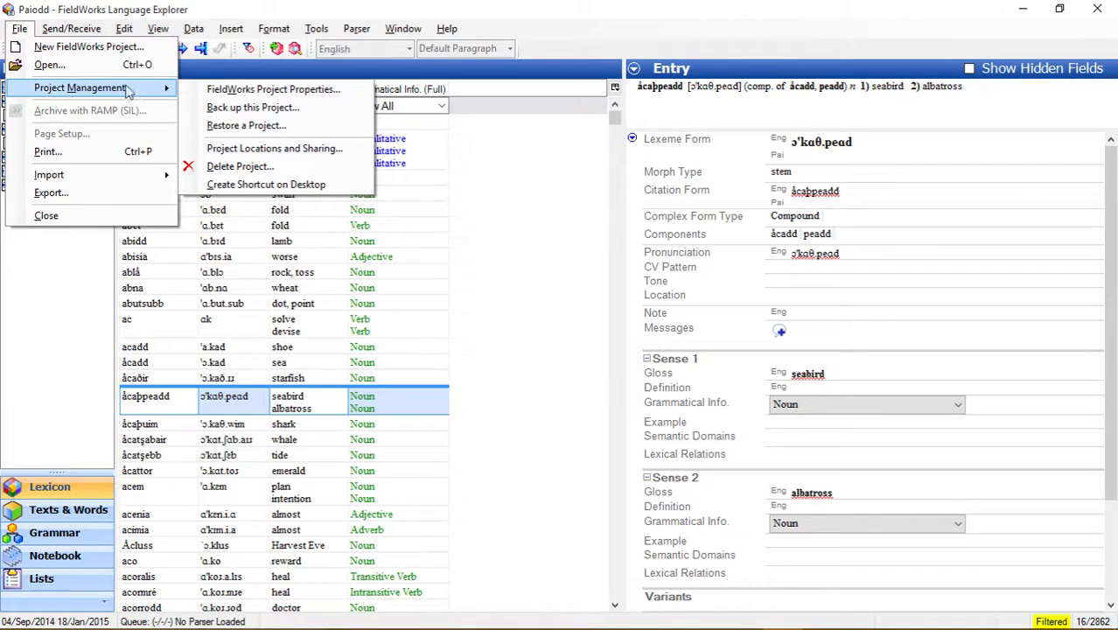
click(25, 7)
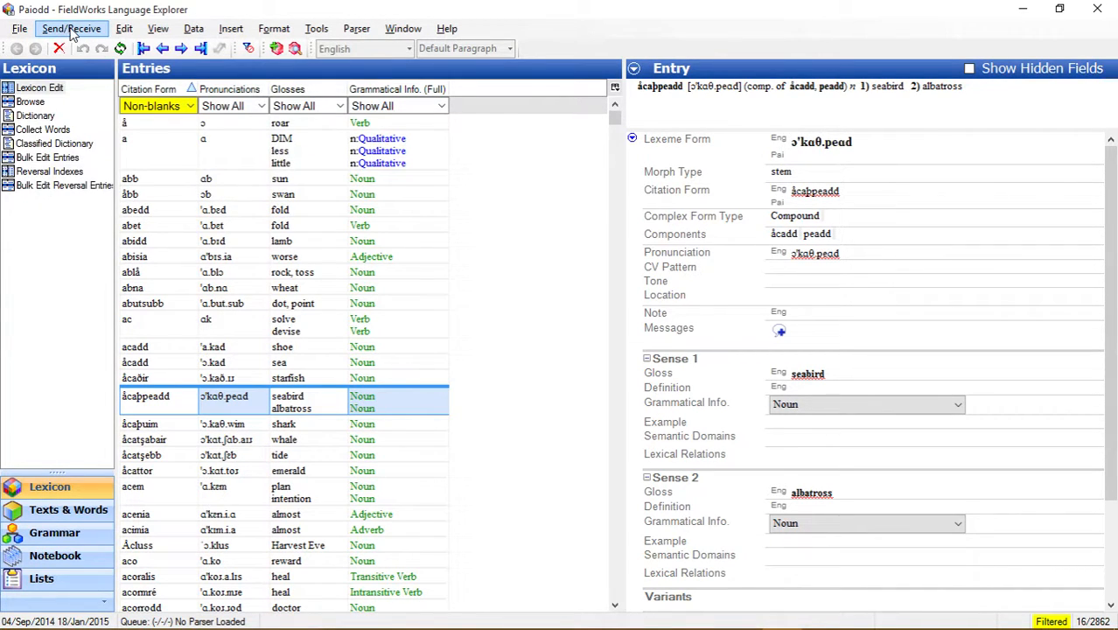
Look through the available send/receive, editing, view, record navigation and insertion commands for the lexicon.
click(74, 33)
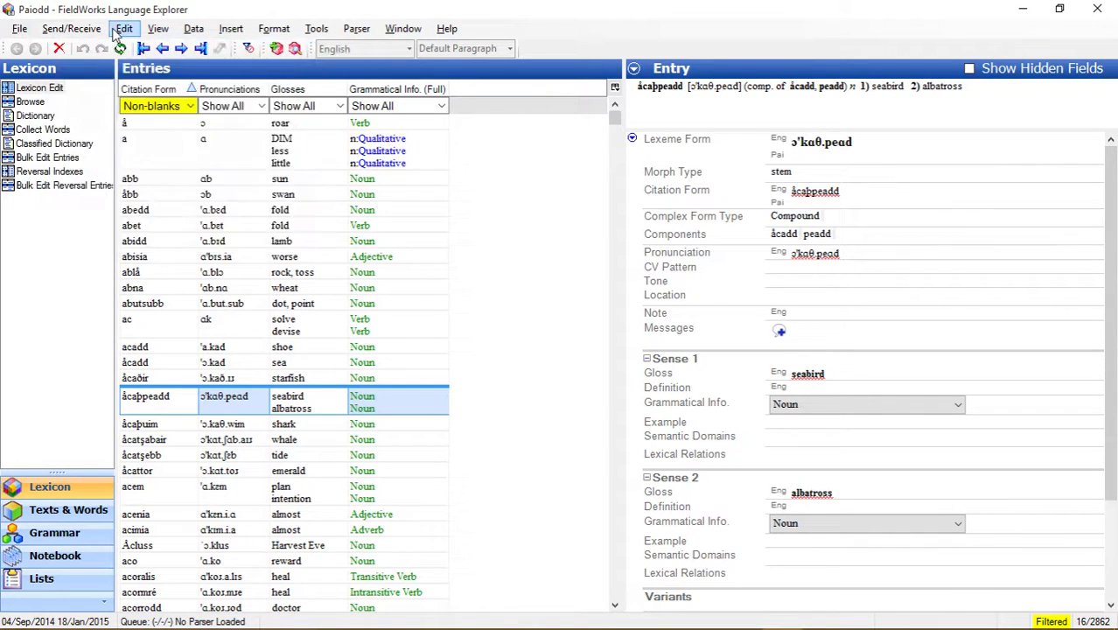
click(115, 33)
click(114, 34)
mouse_move(85, 29)
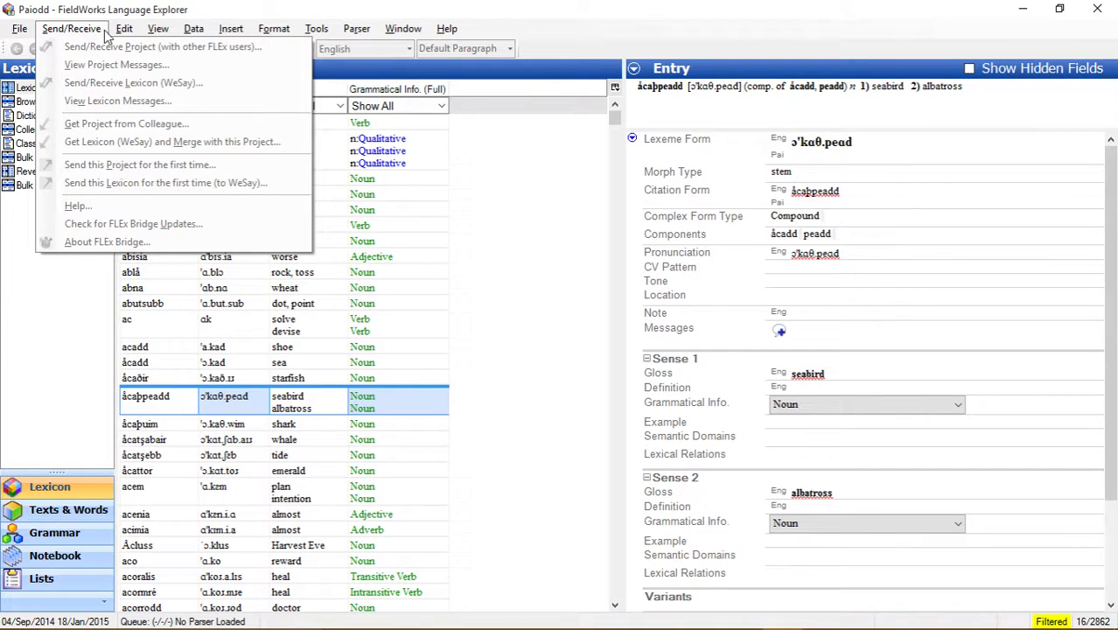
mouse_move(121, 32)
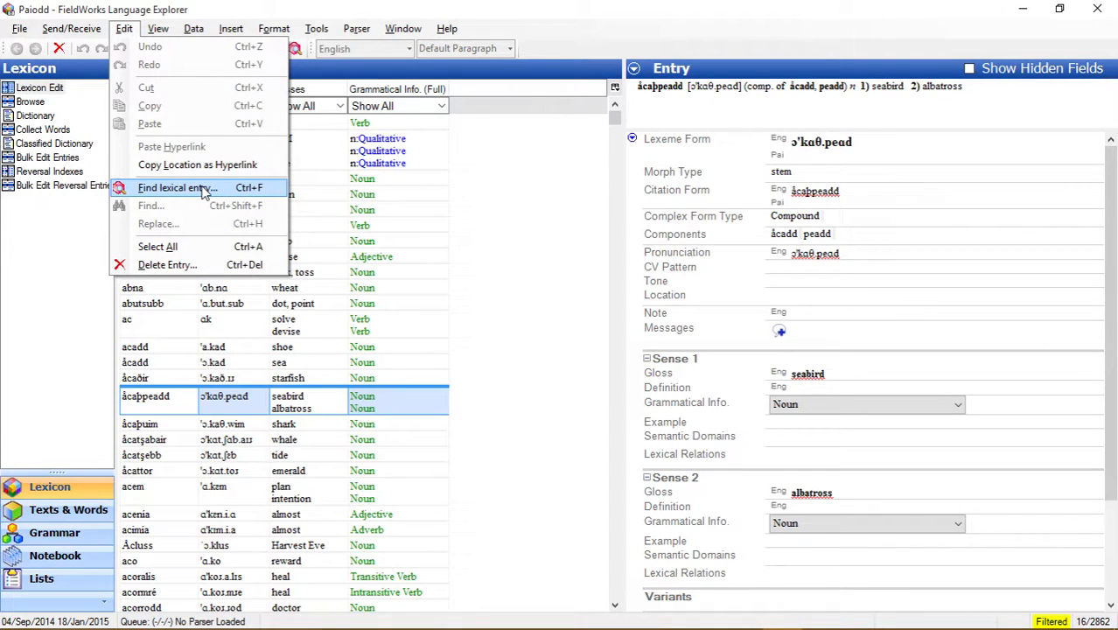
mouse_move(161, 32)
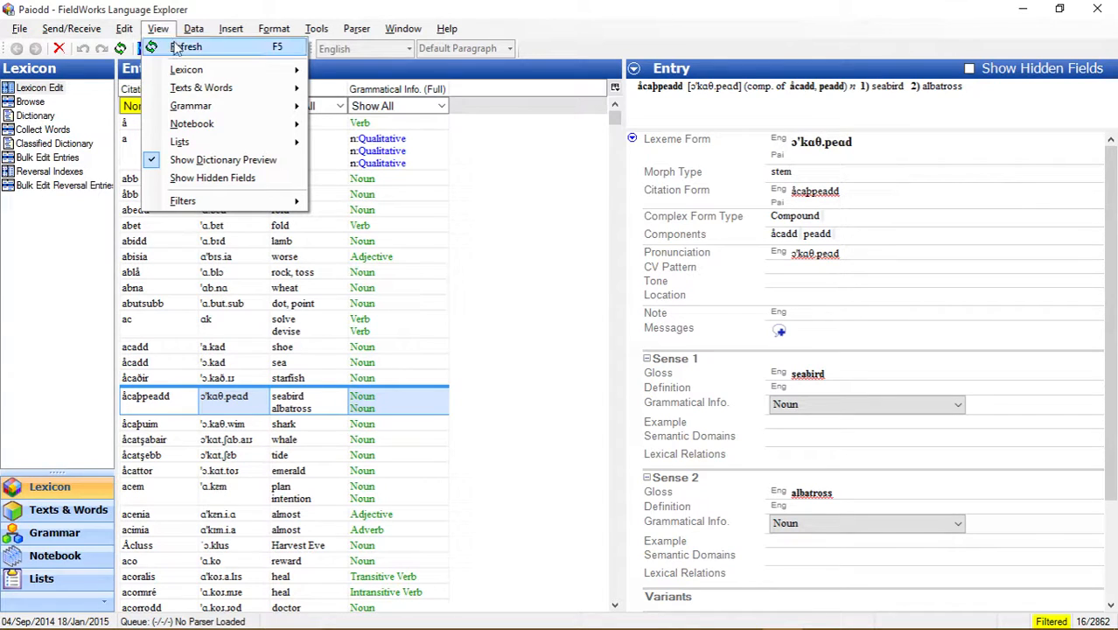
mouse_move(218, 107)
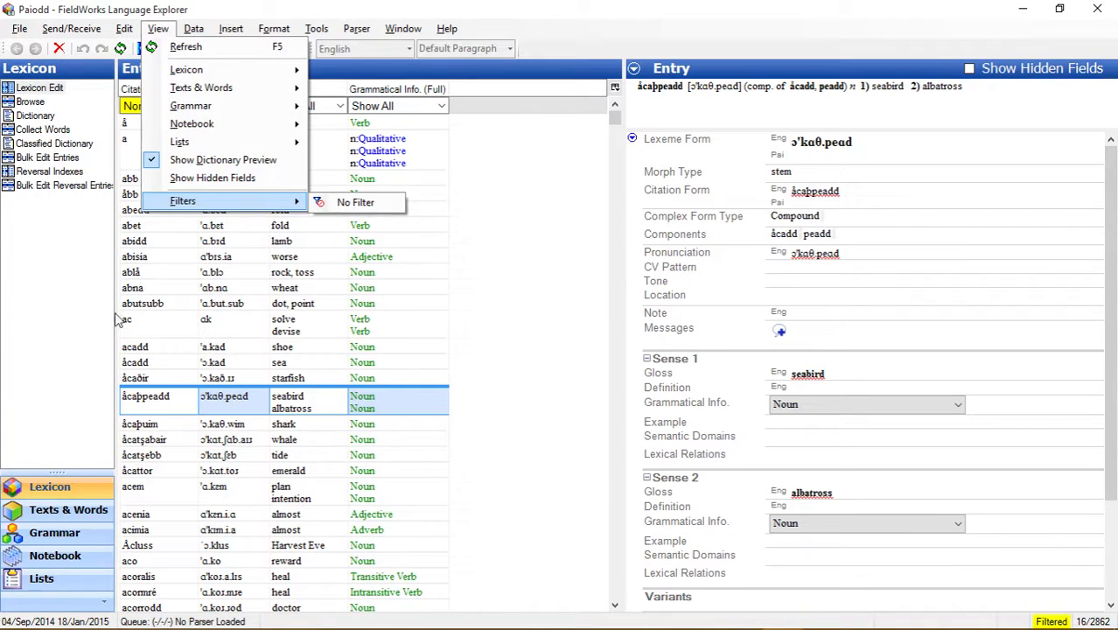
click(194, 28)
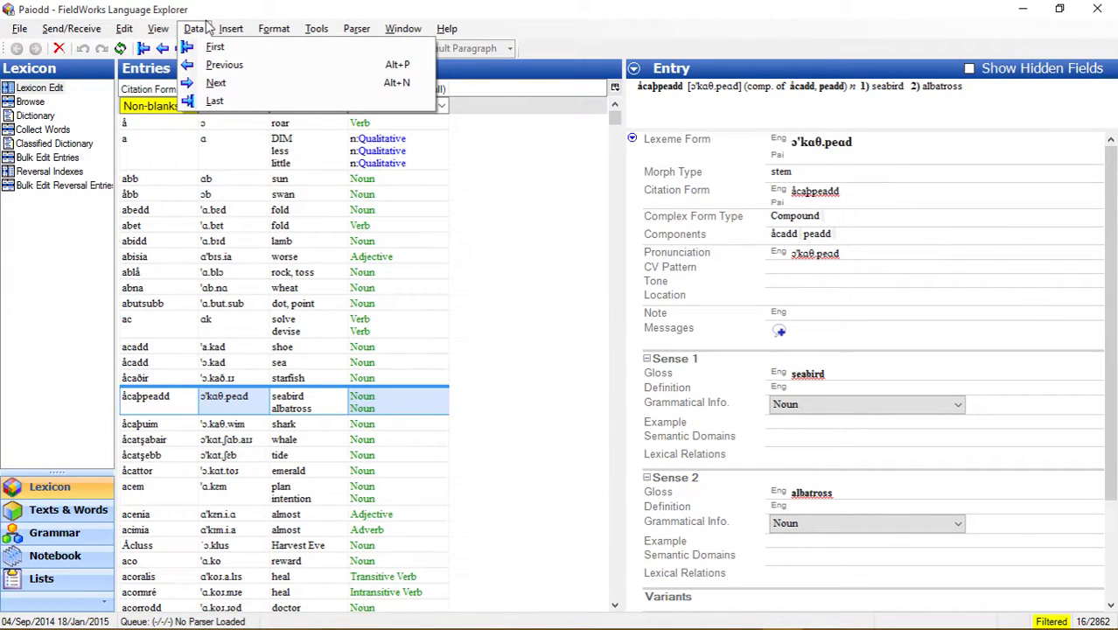
mouse_move(228, 28)
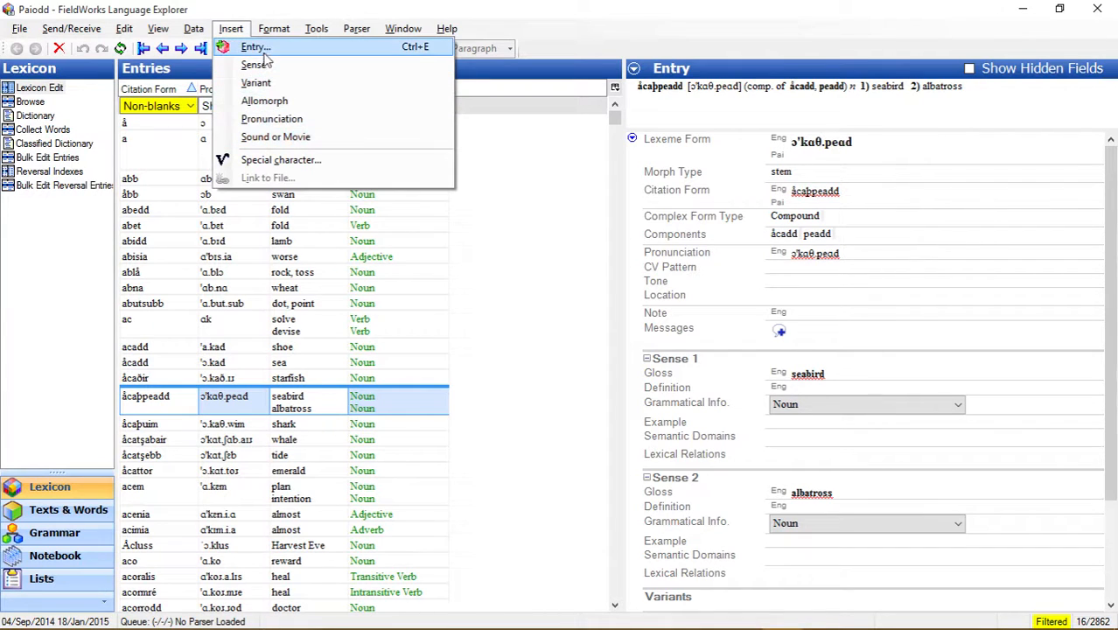
Inspect the project's writing system setup and the languages offered as additional vernacular writing systems, leaving the setup unchanged.
mouse_move(264, 35)
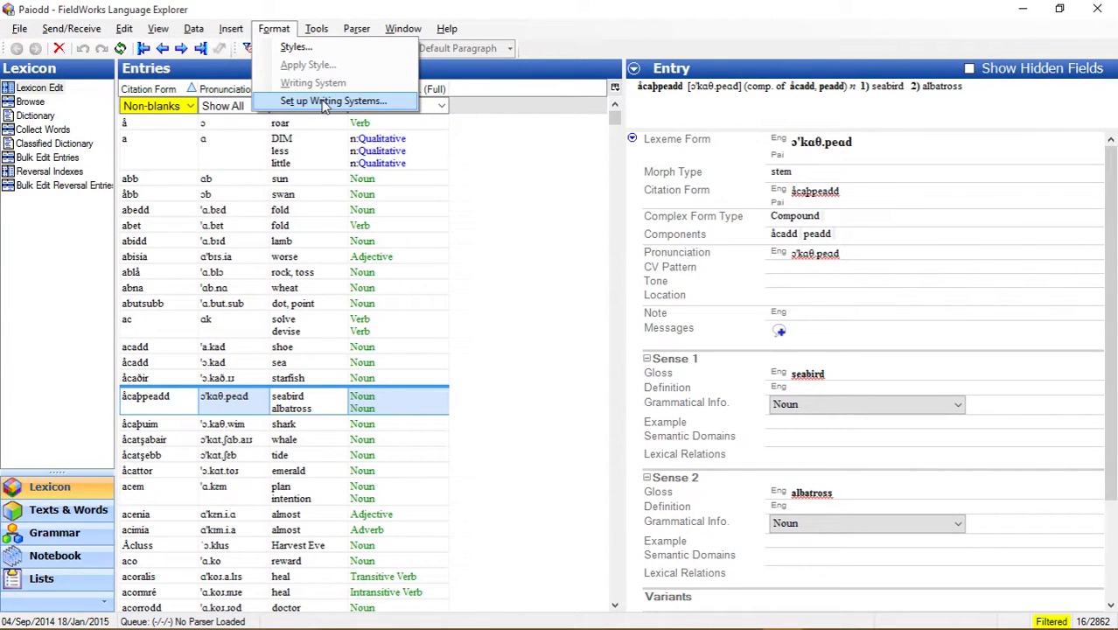
mouse_move(321, 32)
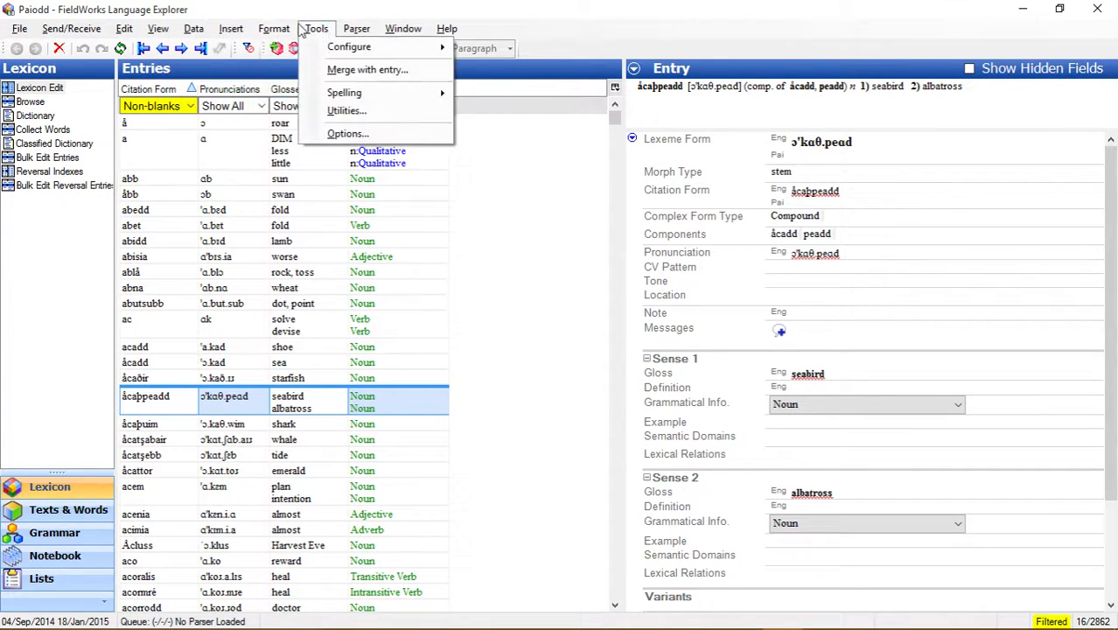
click(317, 103)
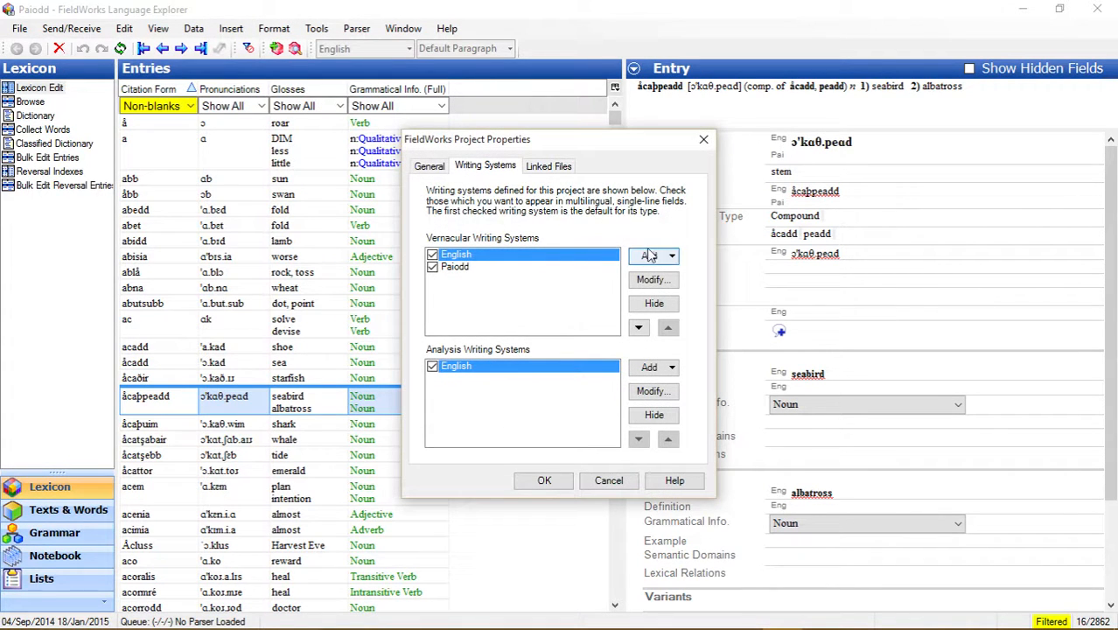
click(674, 257)
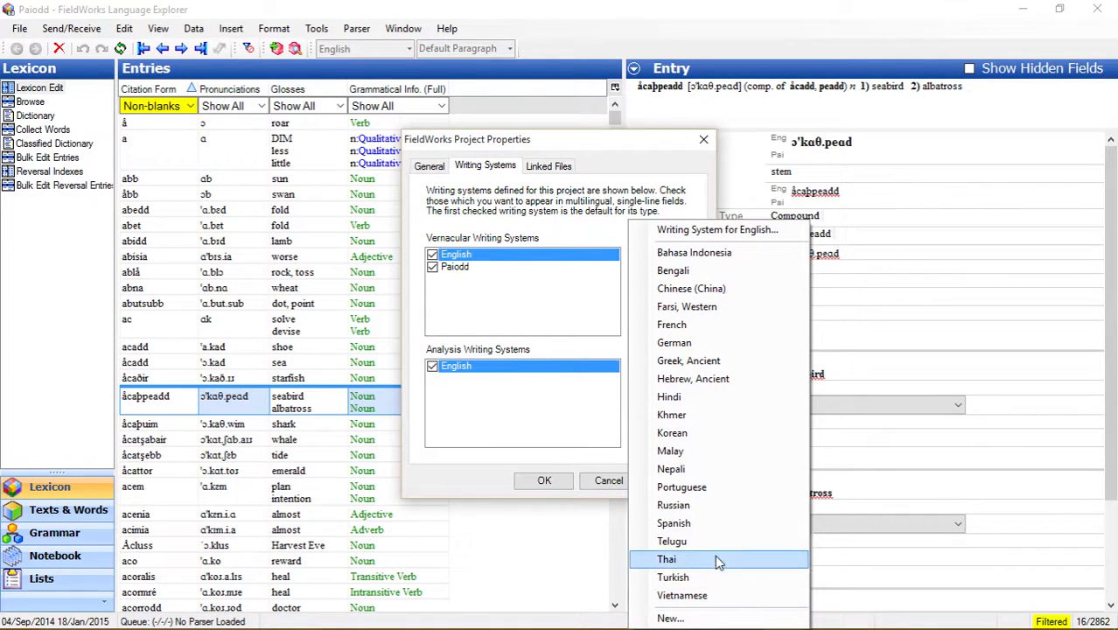
click(582, 237)
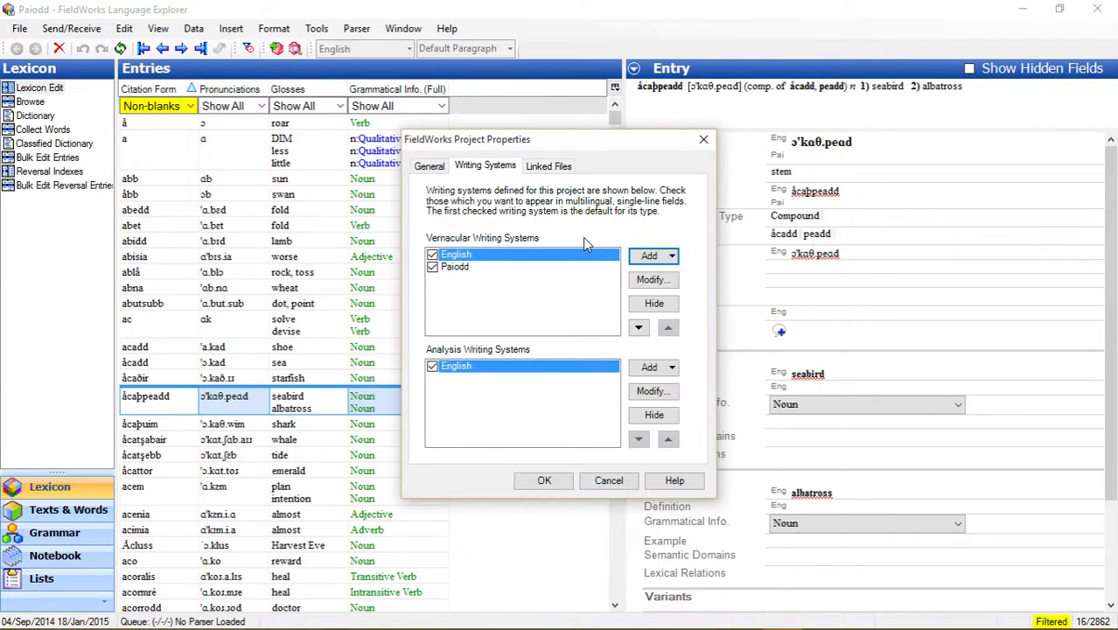
click(704, 142)
Examine the configuration commands for the dictionary, columns, homograph numbers, writing systems and custom fields.
click(318, 29)
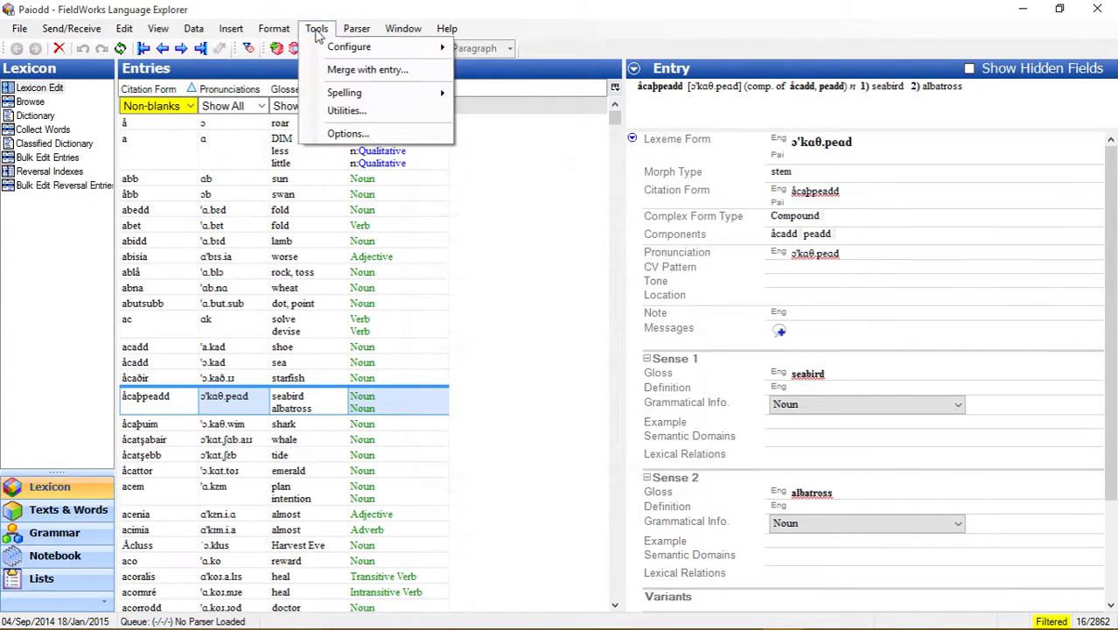
mouse_move(362, 53)
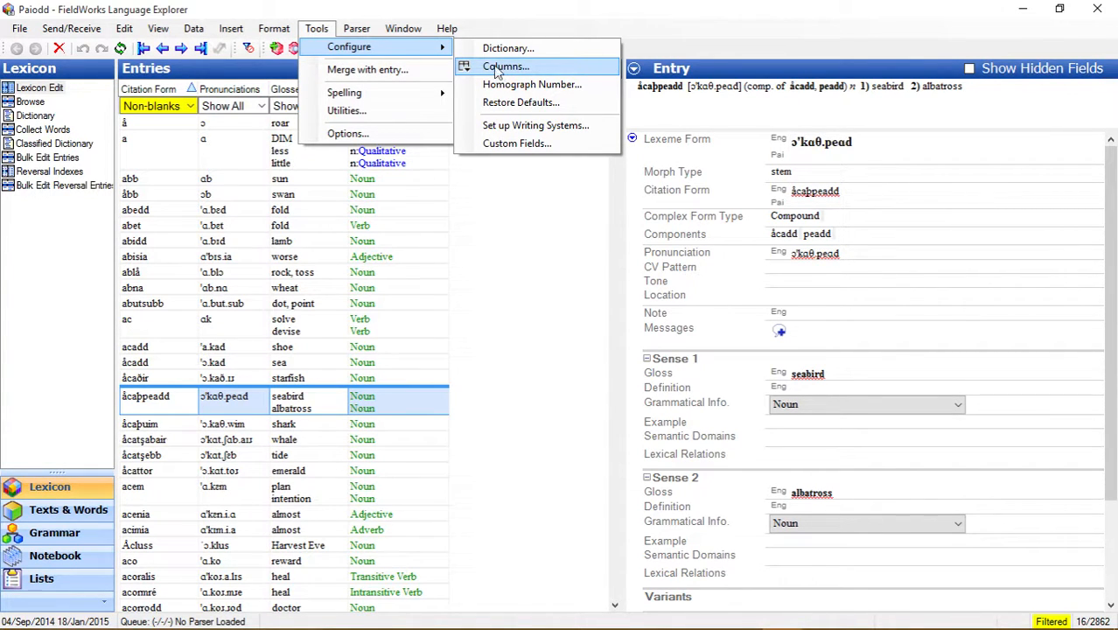
click(495, 10)
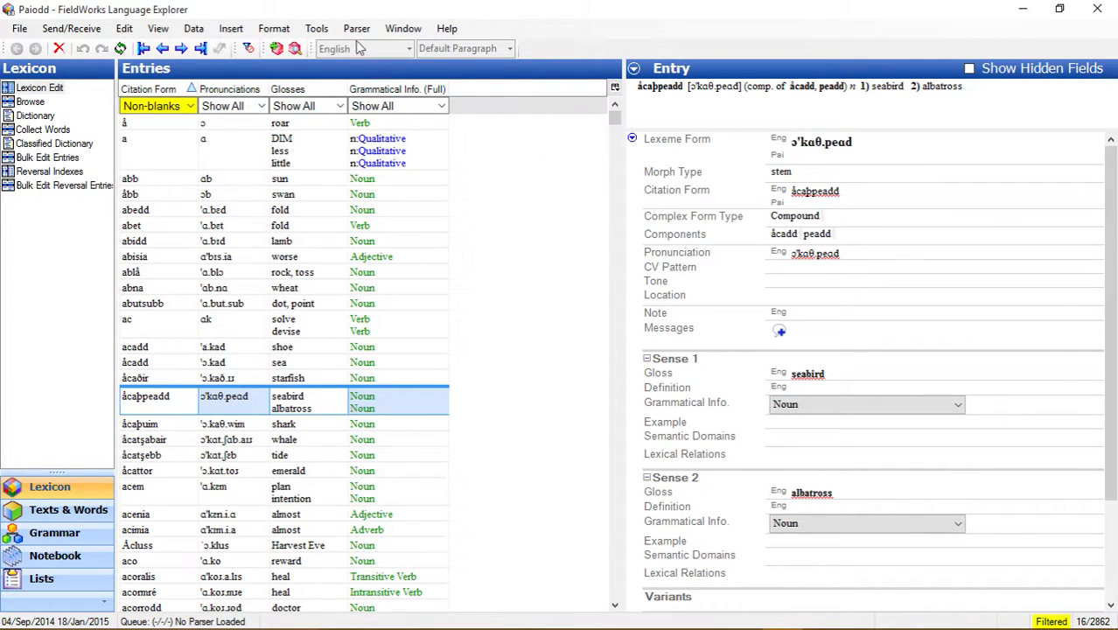
click(318, 32)
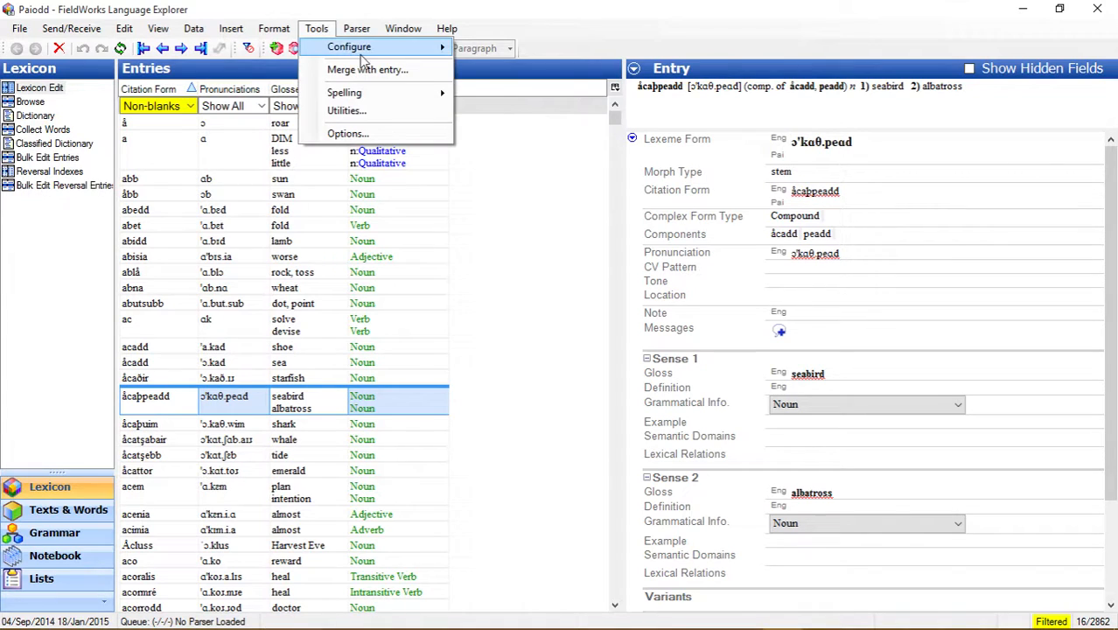
click(363, 7)
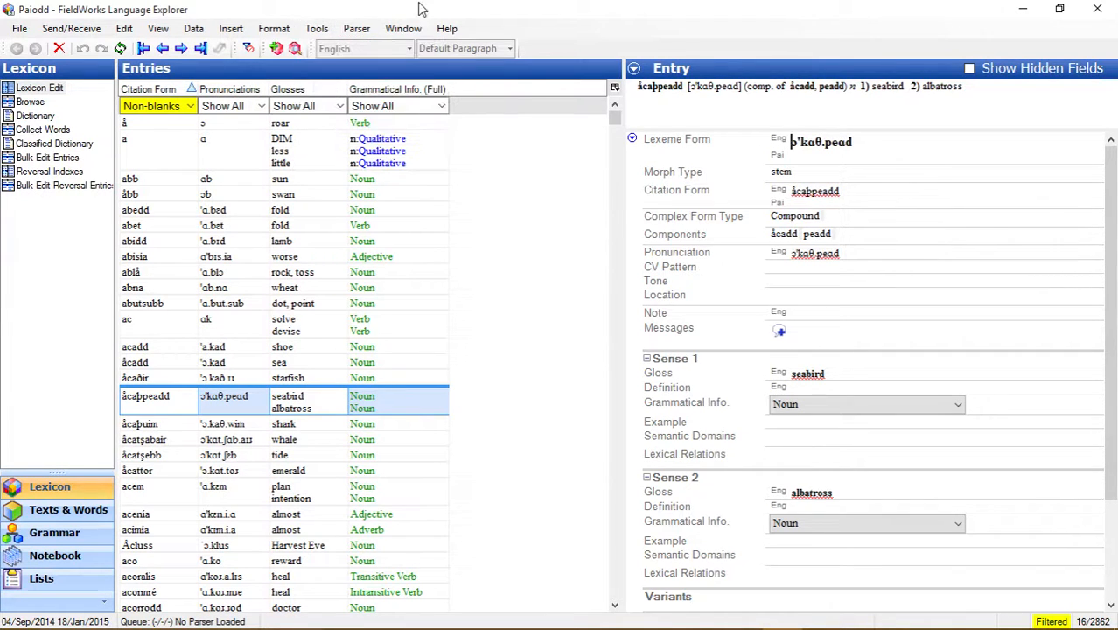
click(318, 30)
mouse_move(424, 50)
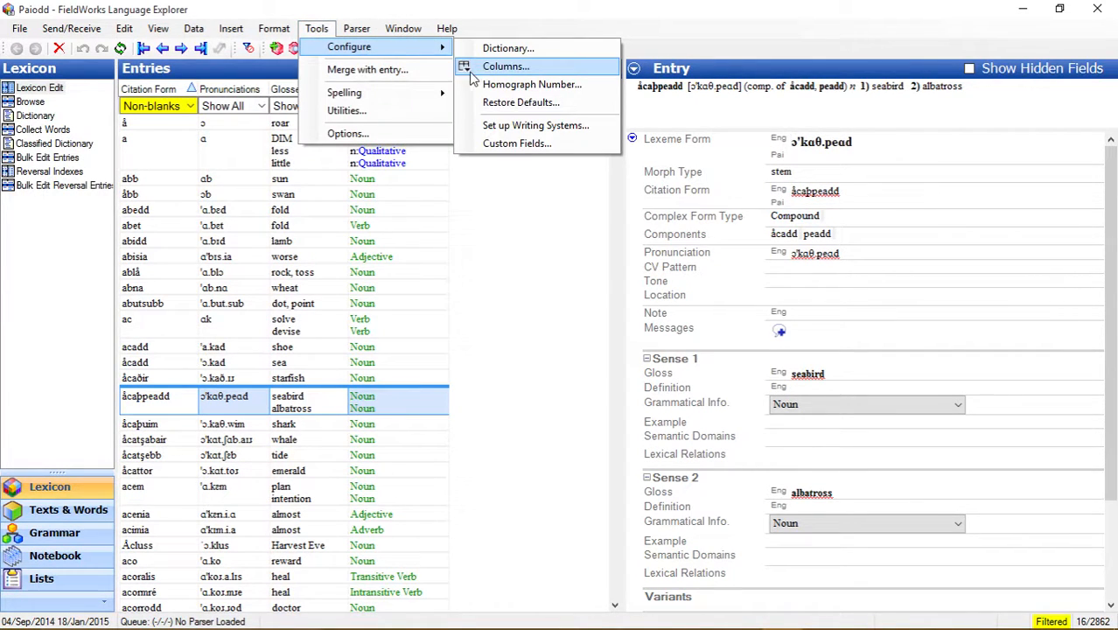
click(531, 7)
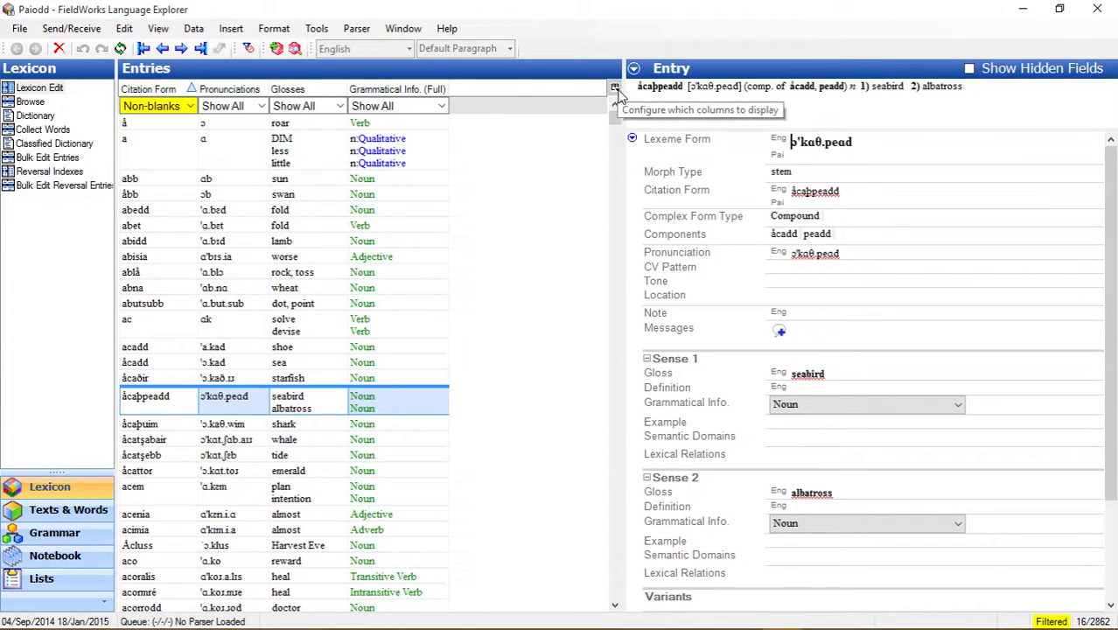
Review the list of project utilities and the description of the first one, without running any.
click(317, 28)
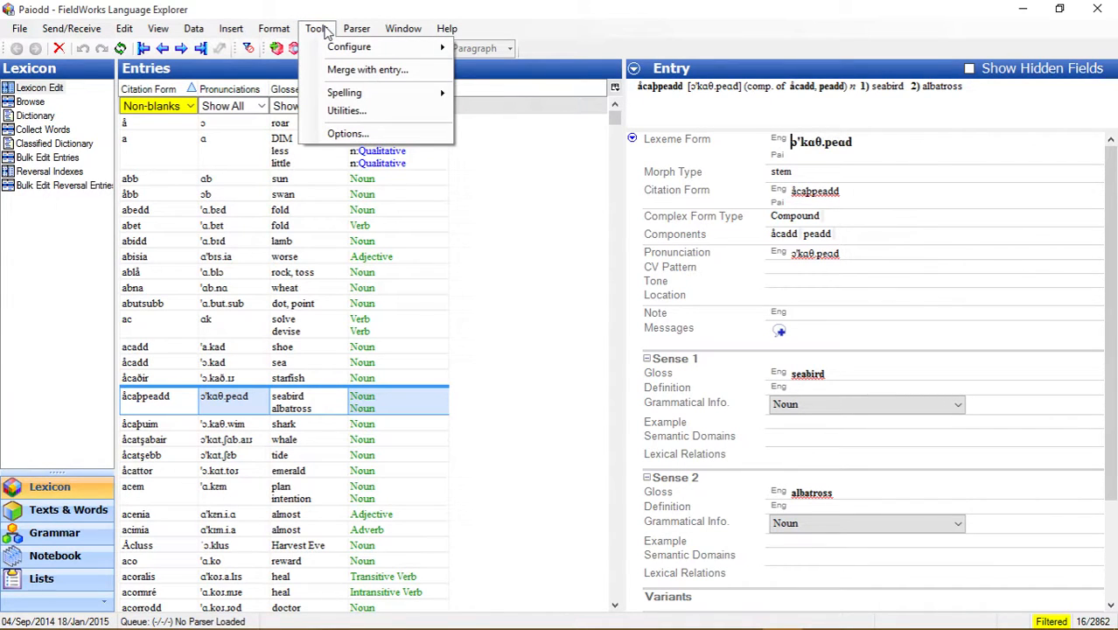
click(392, 113)
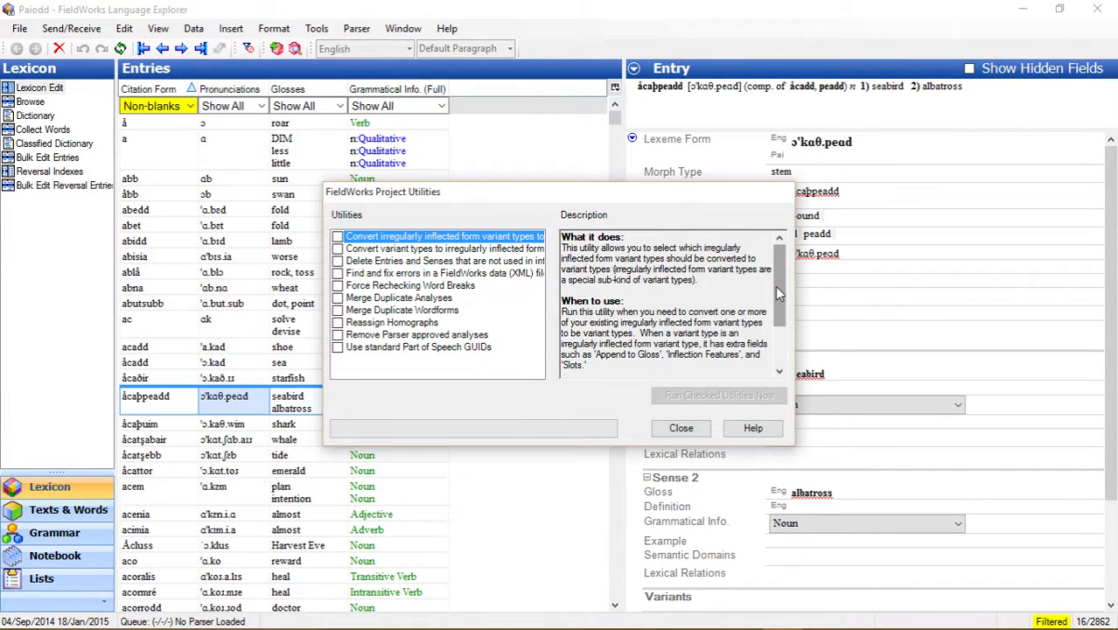
mouse_move(776, 281)
mouse_down()
mouse_move(776, 339)
mouse_move(783, 266)
mouse_up()
click(681, 428)
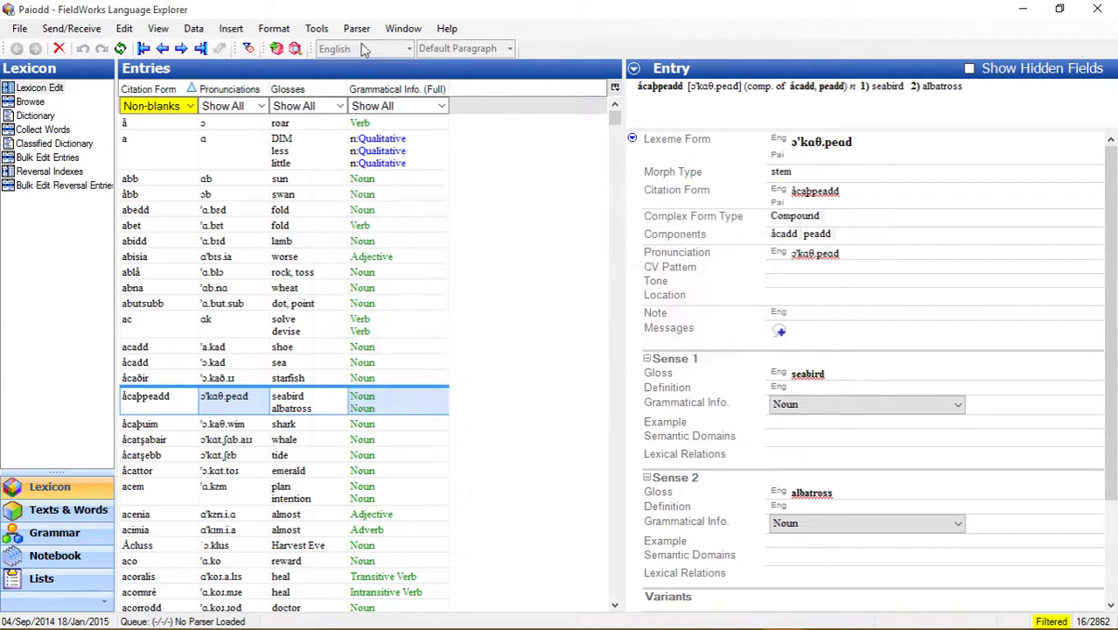
Inspect the program options for interface language, plugins, privacy and updates, and leave them without saving changes.
click(322, 30)
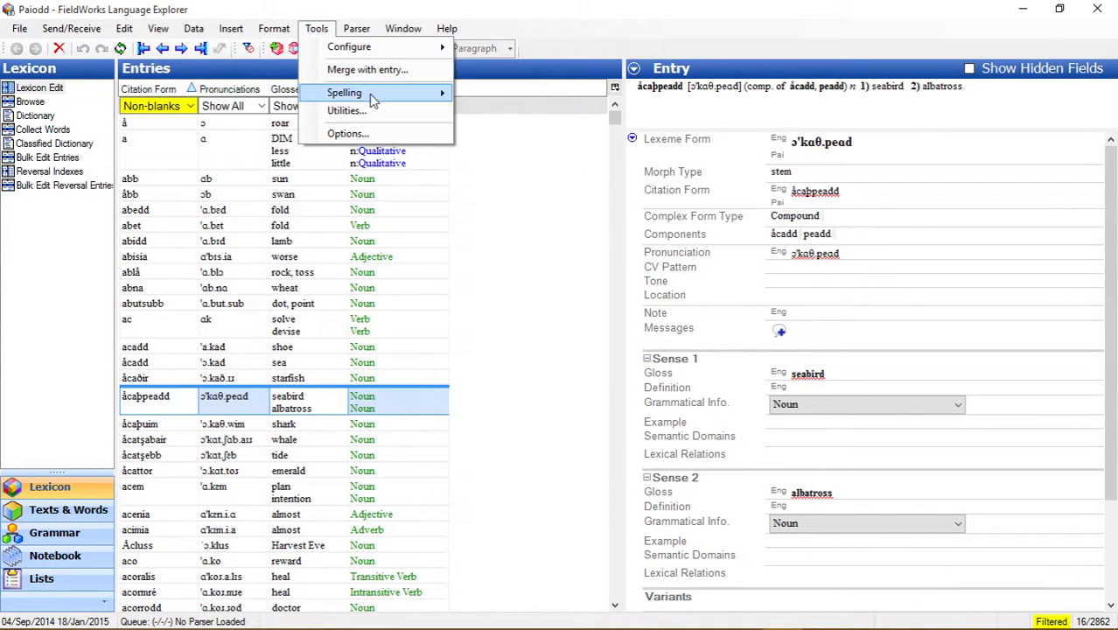
click(402, 132)
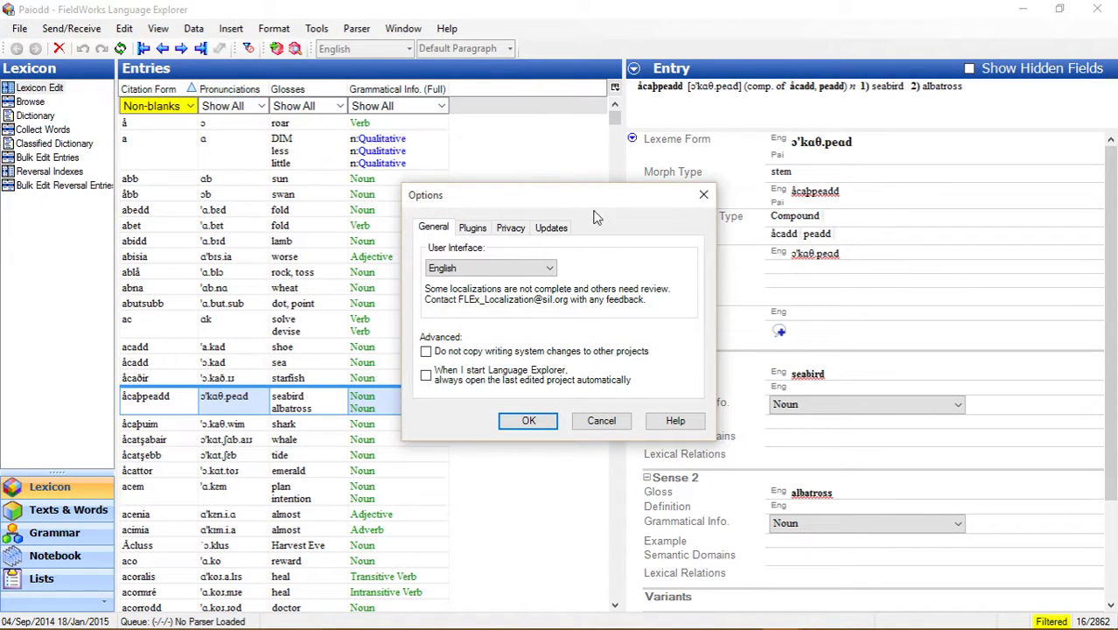
click(551, 269)
click(551, 269)
click(551, 270)
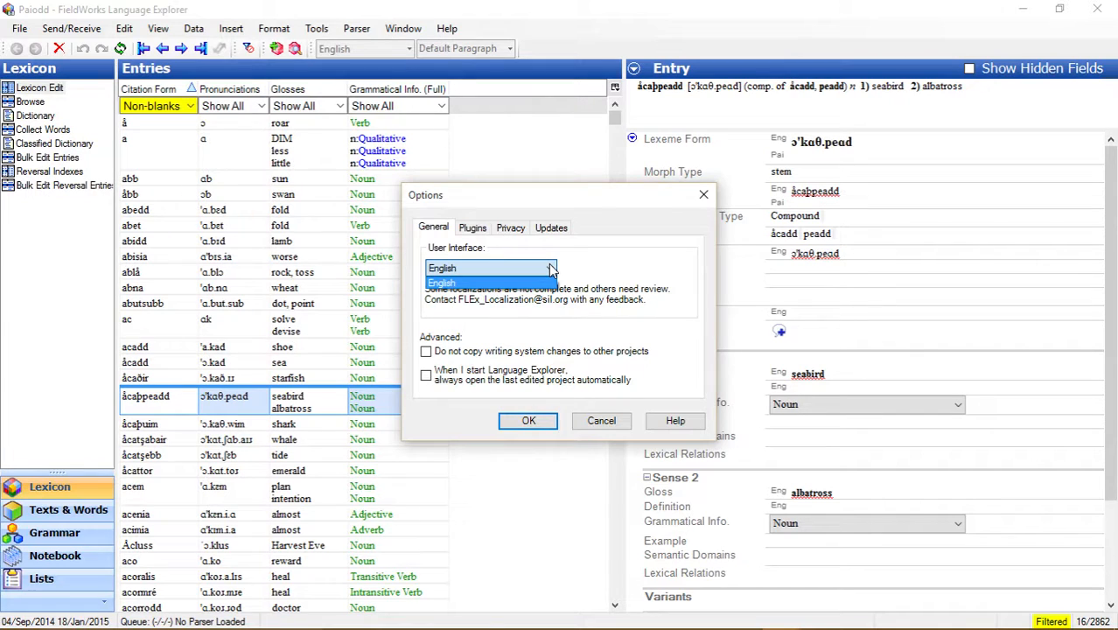
click(551, 270)
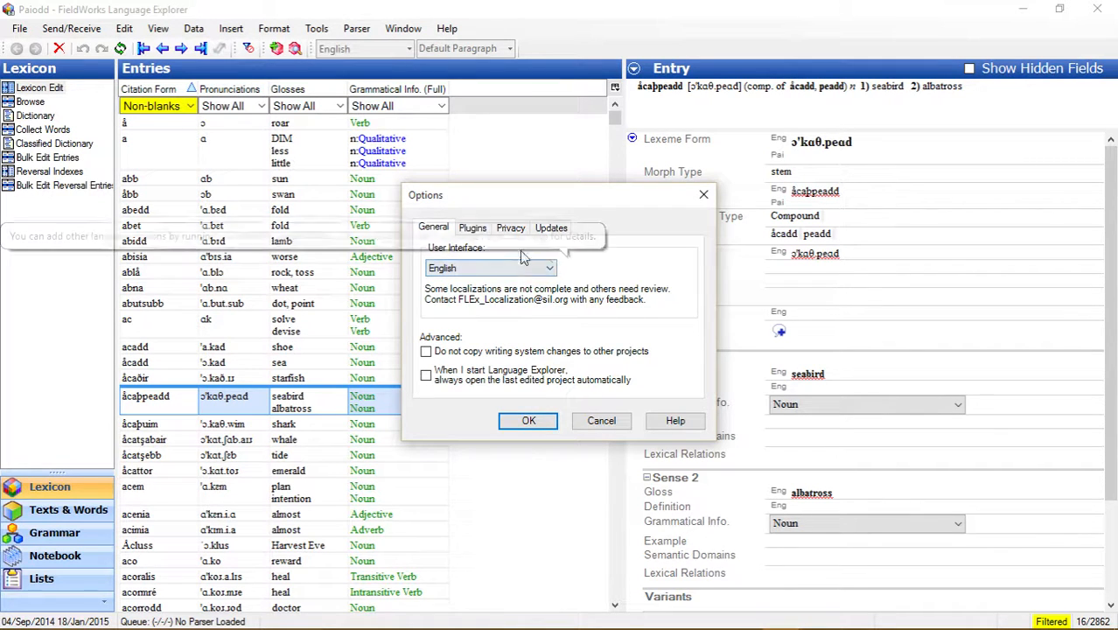
click(483, 228)
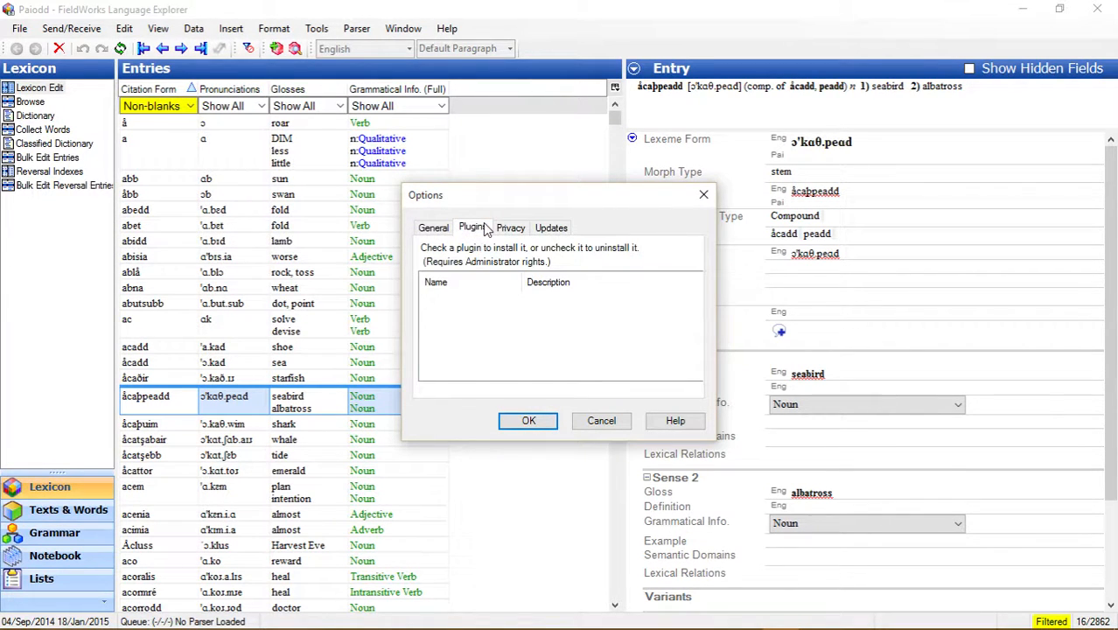
click(510, 228)
click(551, 228)
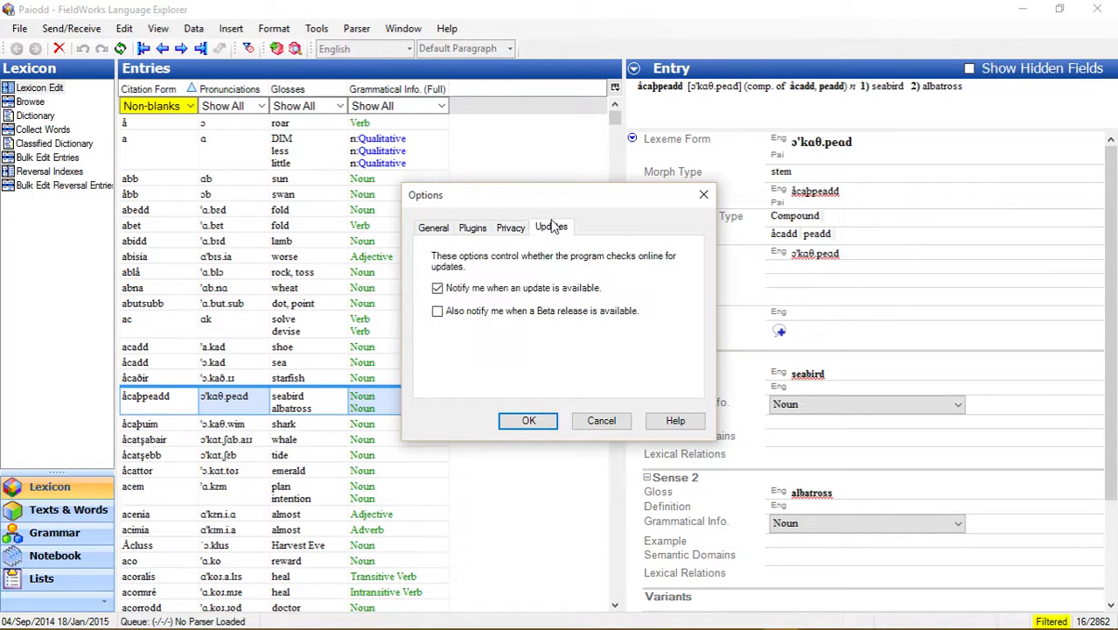
click(442, 229)
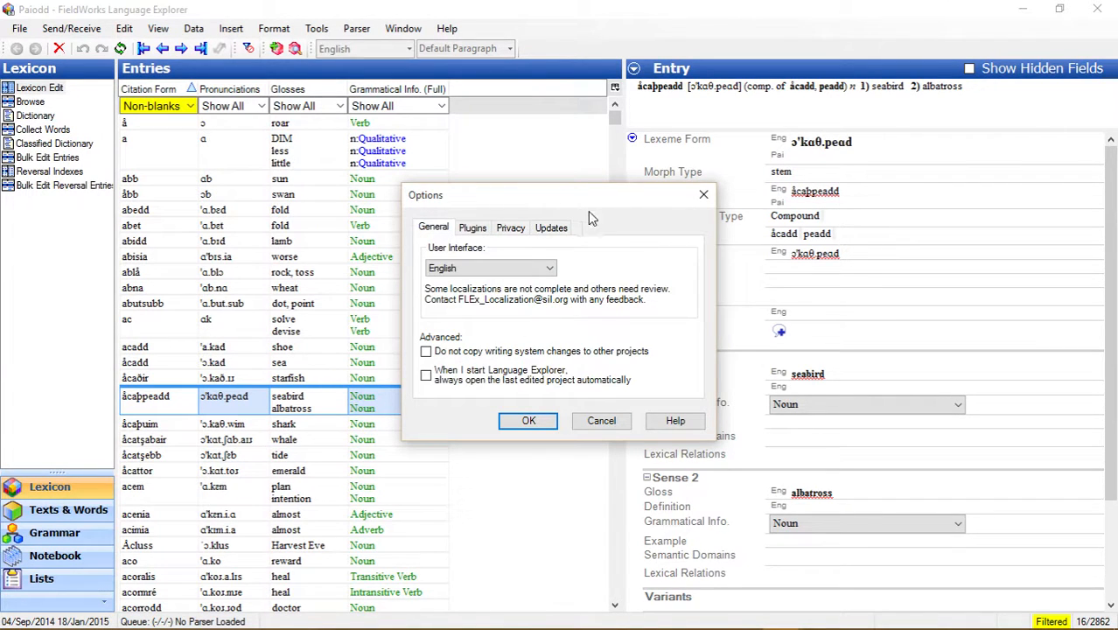
click(600, 421)
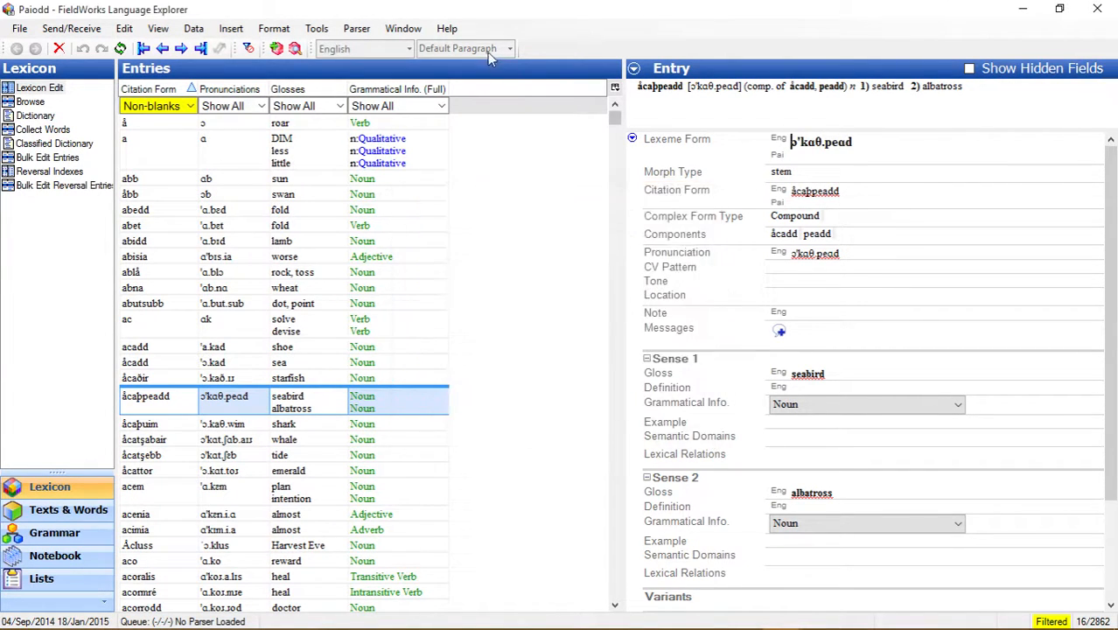
Open a new window for the current project.
click(403, 29)
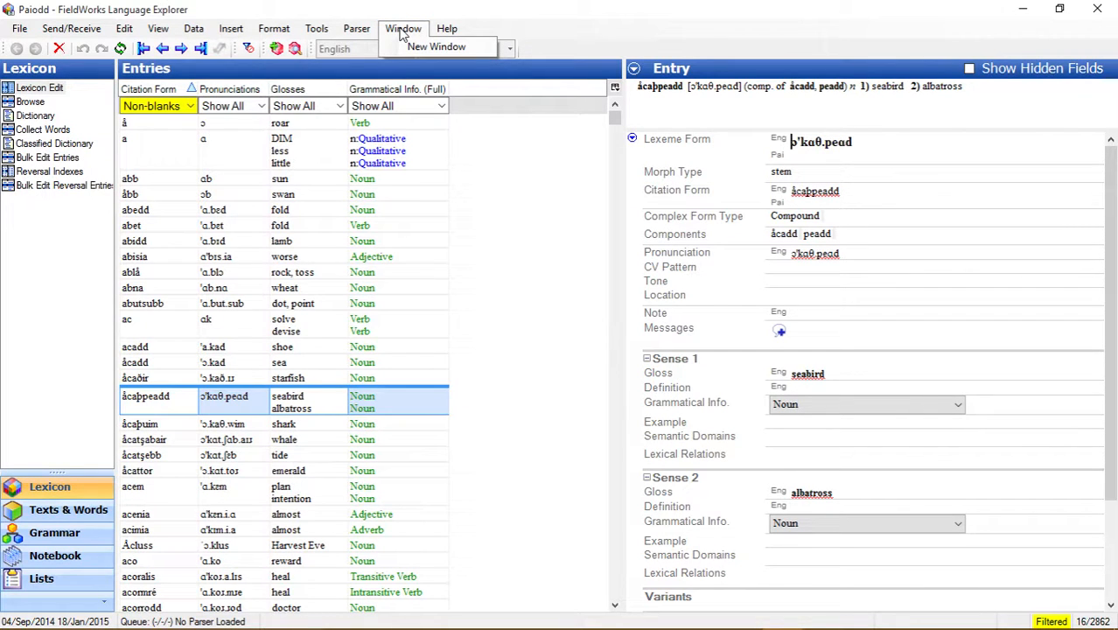
click(440, 47)
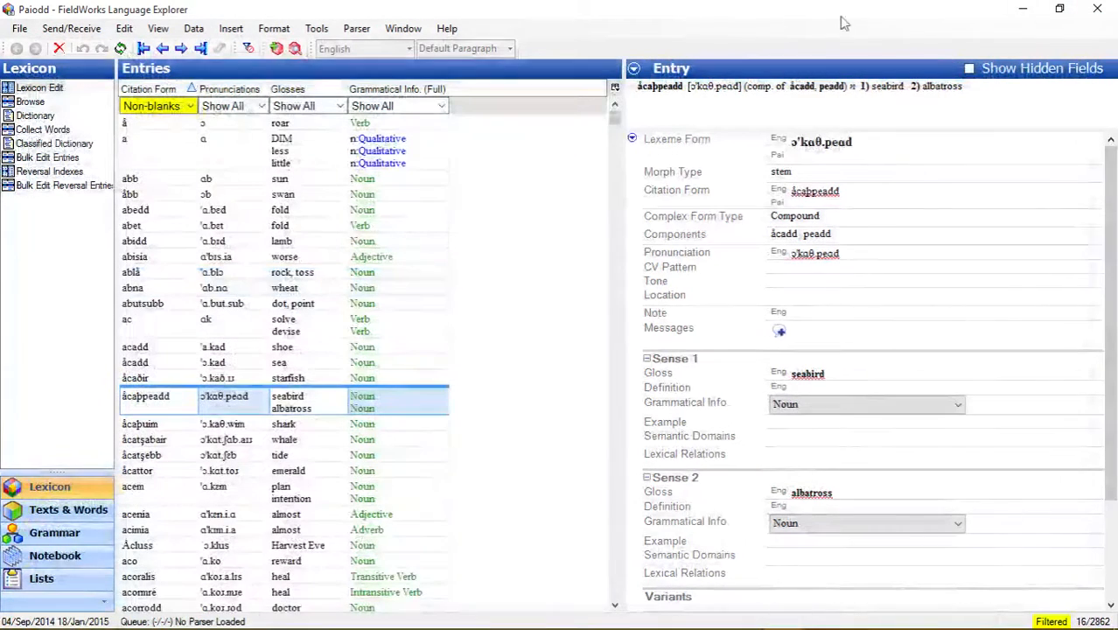
Review the available help, training, demo movie, resource and feedback commands without opening any of them.
click(448, 30)
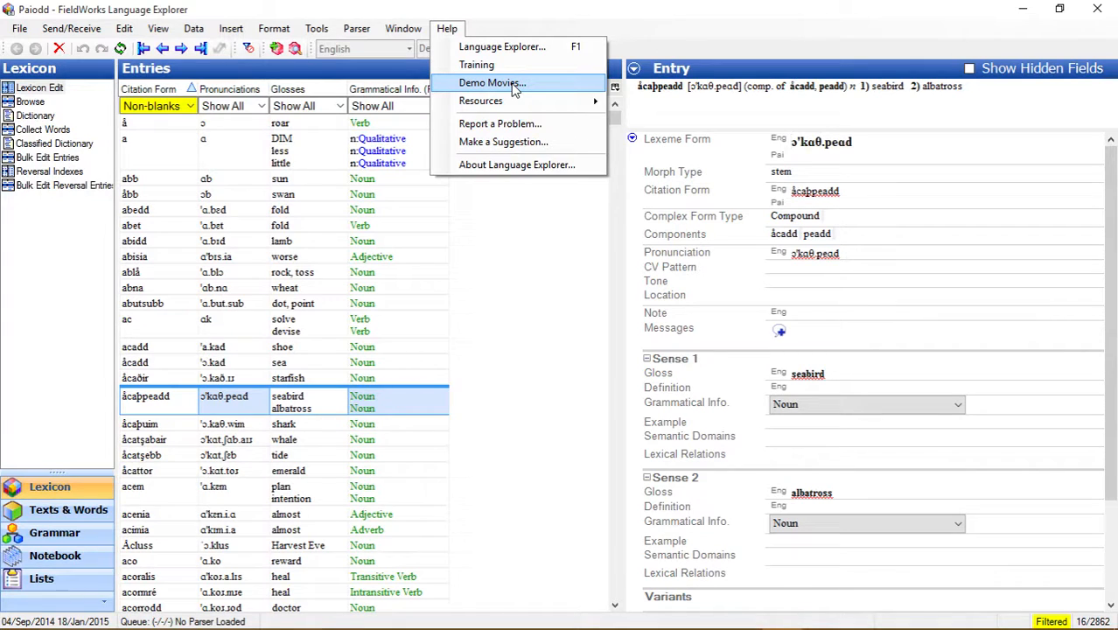
mouse_move(532, 103)
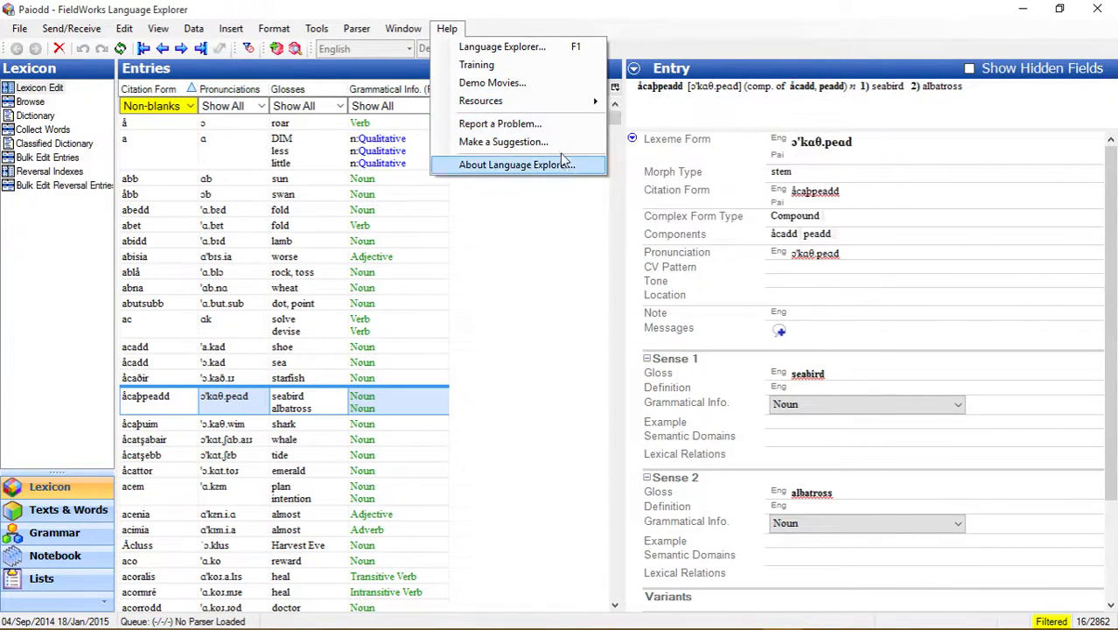
click(502, 28)
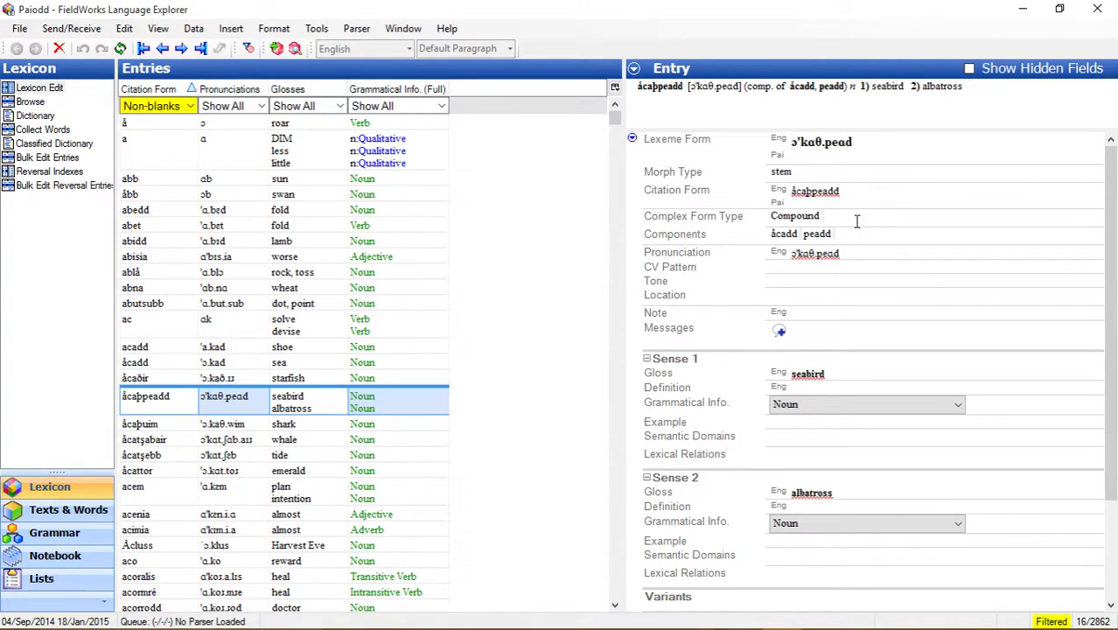
Follow the åcadd component of the åcaþpeadd entry, then return to åcaþpeadd and examine its senses and publication settings.
double_click(784, 234)
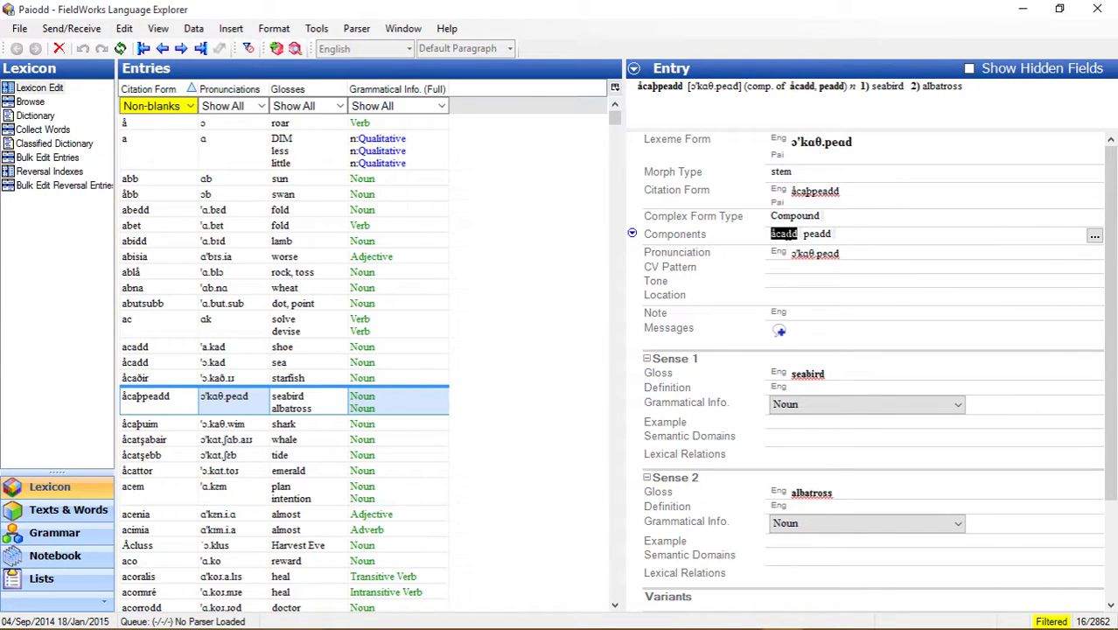
click(784, 234)
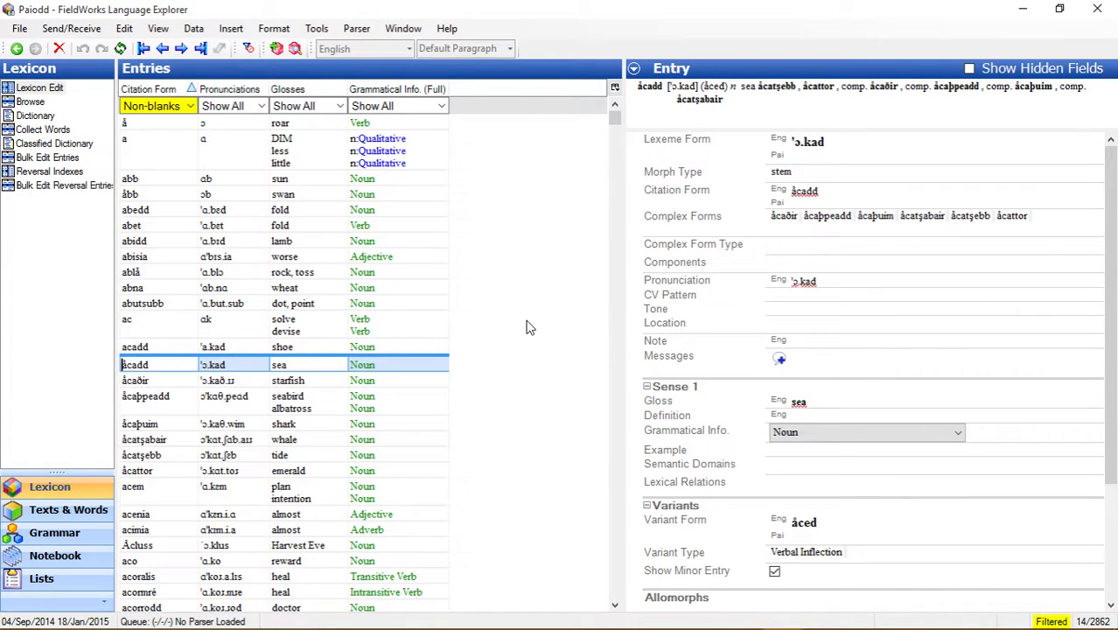
click(172, 405)
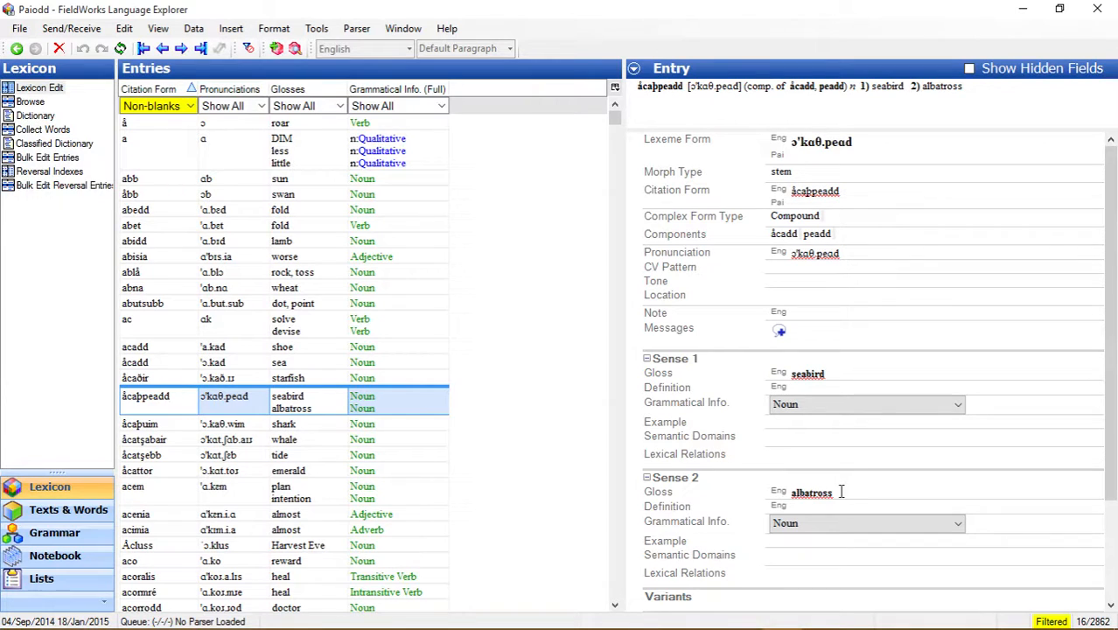
scroll(837, 478, down, 3)
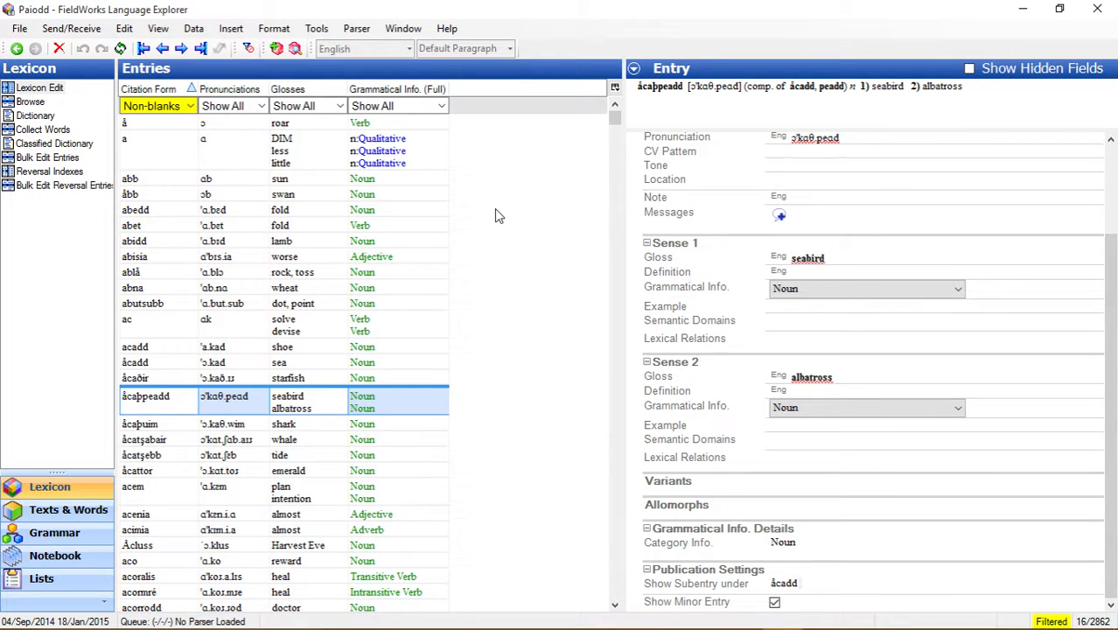
Try out a new entry with lexeme form "hieroi" and gloss "stupid", look through the grammatical categories, and discard the entry.
key(ctrl+e)
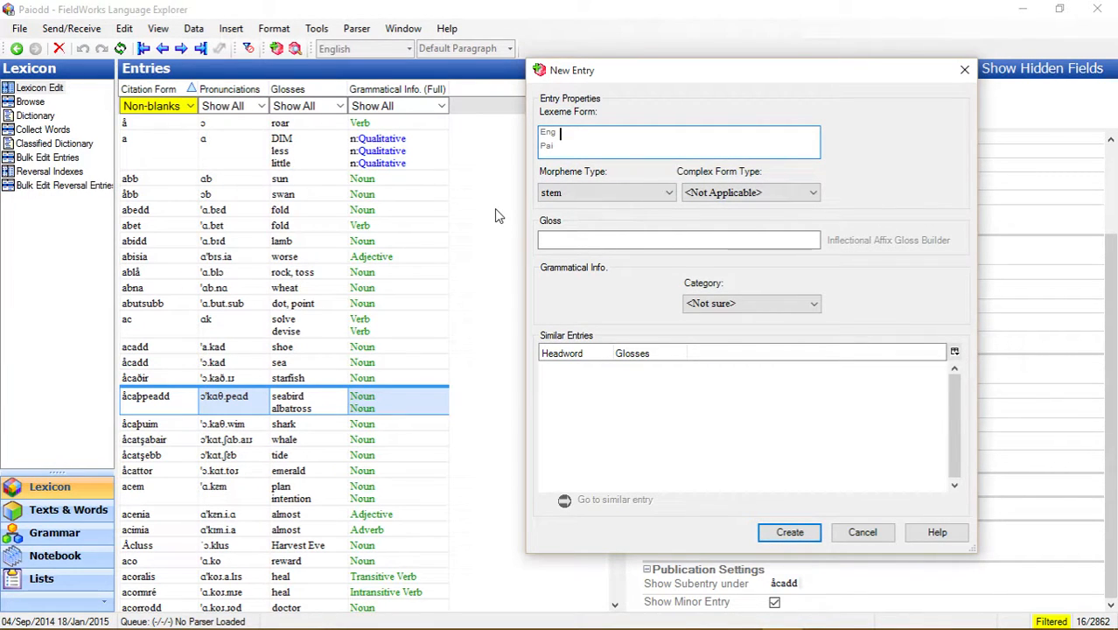
text(hieroi)
key(Tab)
key(Tab)
key(Tab)
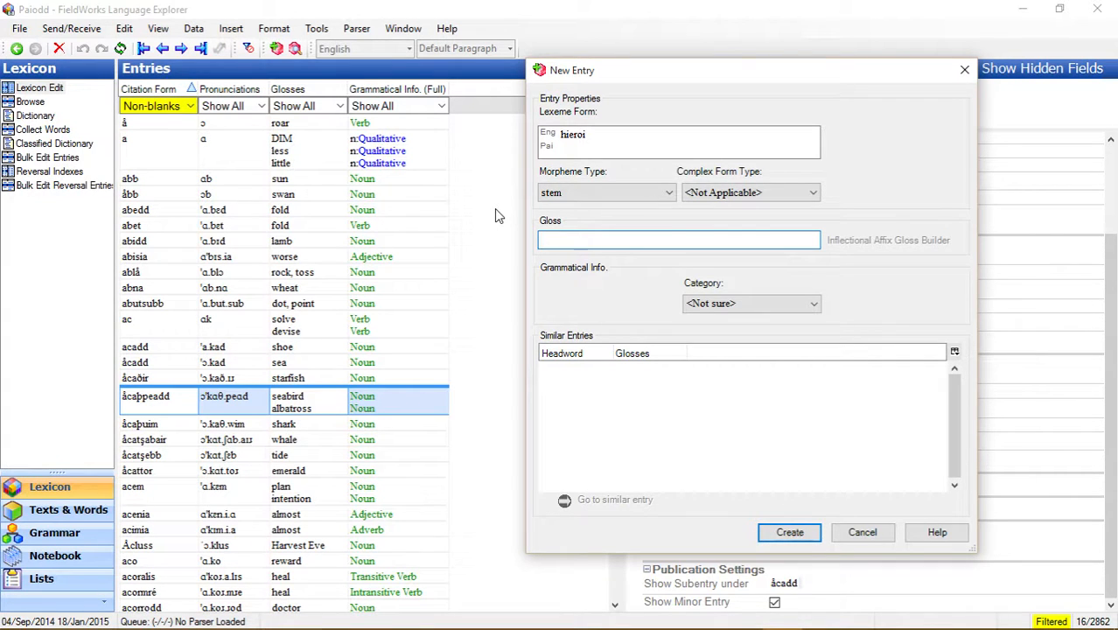
text(stupid)
click(745, 303)
scroll(810, 369, up, 1)
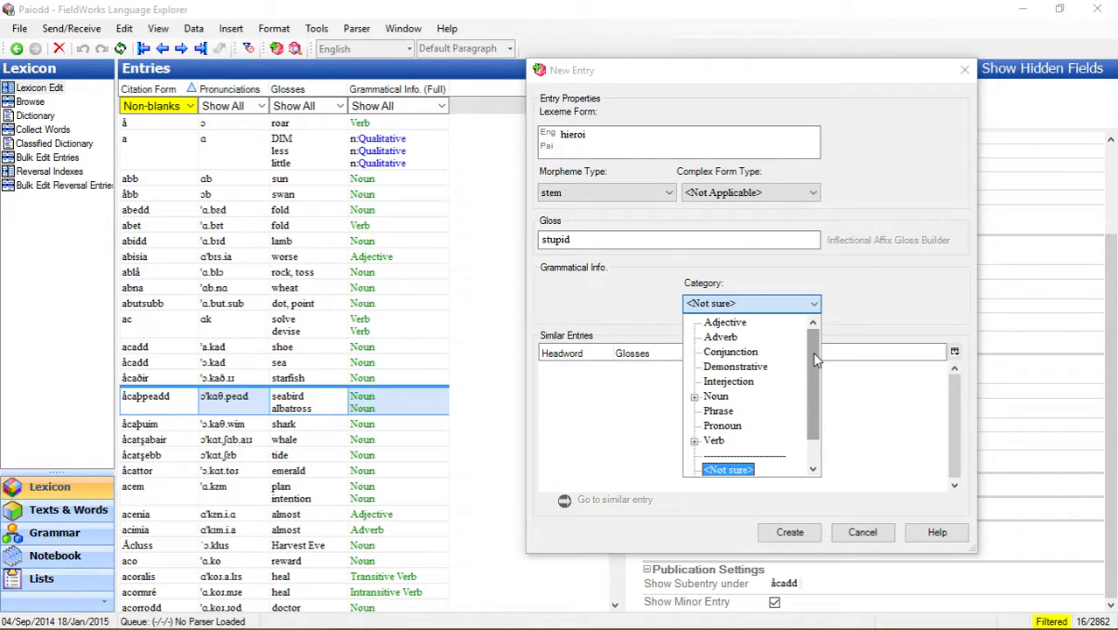
mouse_move(813, 352)
mouse_down()
mouse_move(828, 405)
mouse_move(814, 356)
mouse_up()
mouse_move(813, 391)
mouse_down()
mouse_move(808, 456)
mouse_move(826, 378)
mouse_up()
click(855, 387)
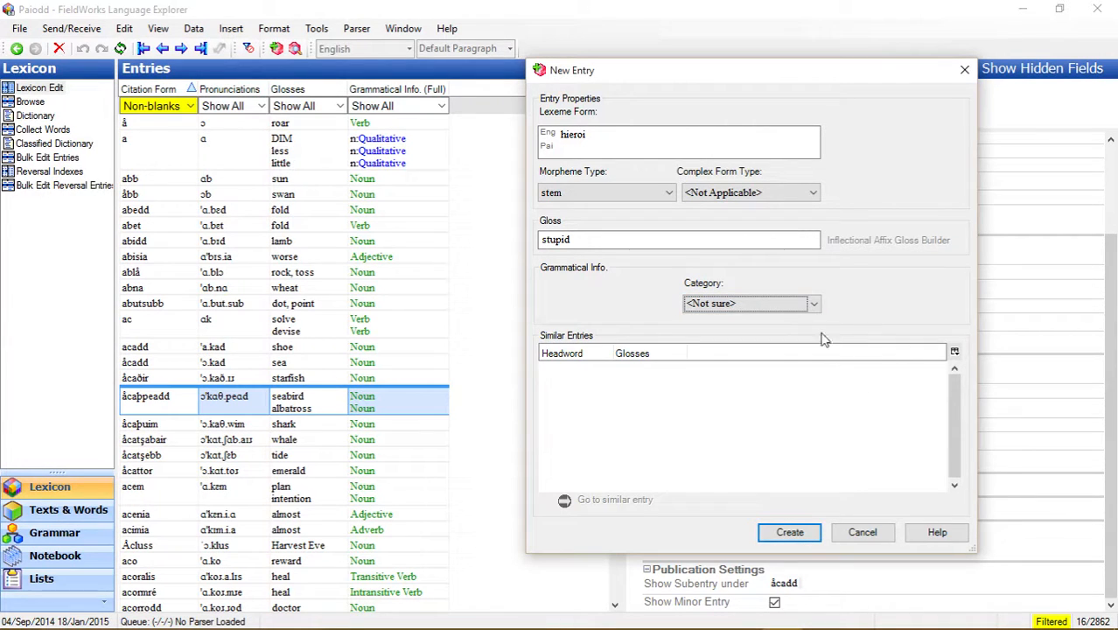
click(862, 532)
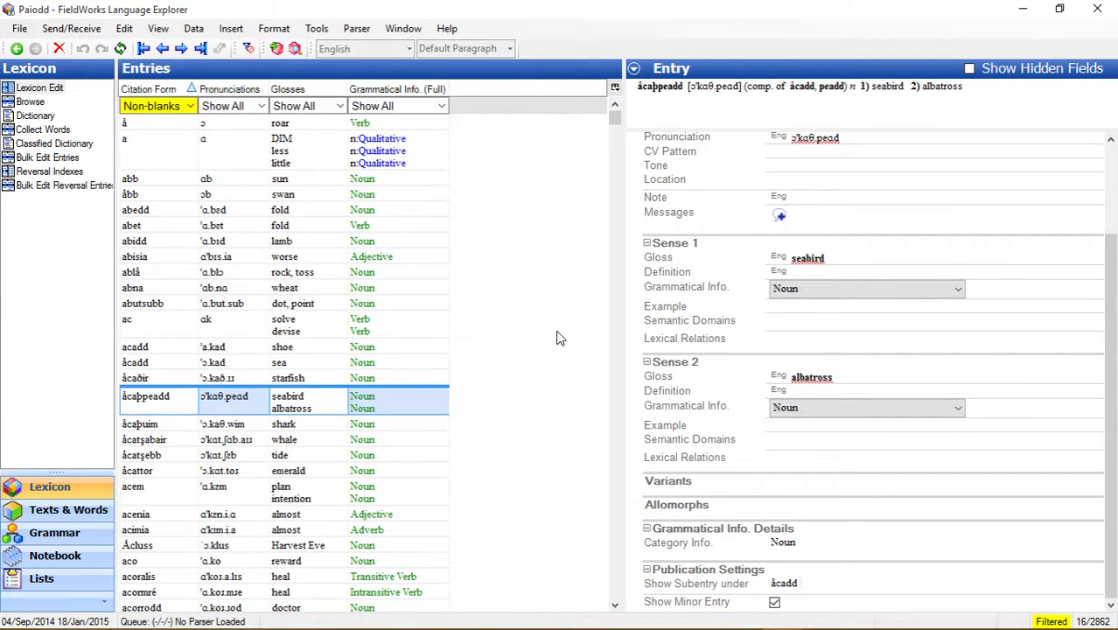
Switch to the interlinear texts and examine the gloss, analysis and general information of the text Arodd ó Selor.
click(46, 512)
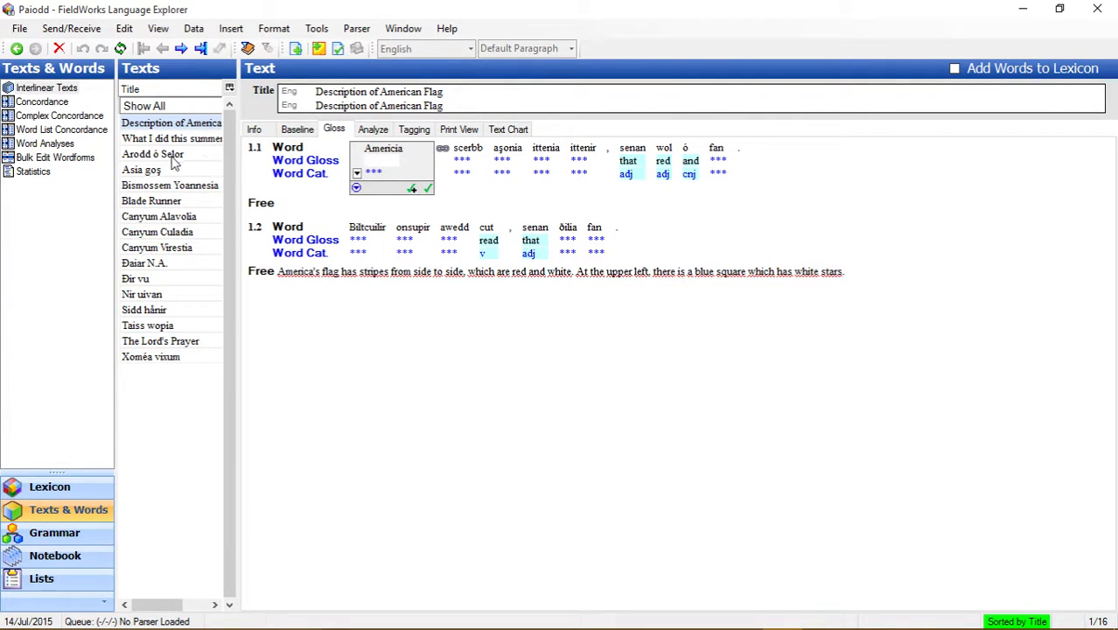
click(165, 154)
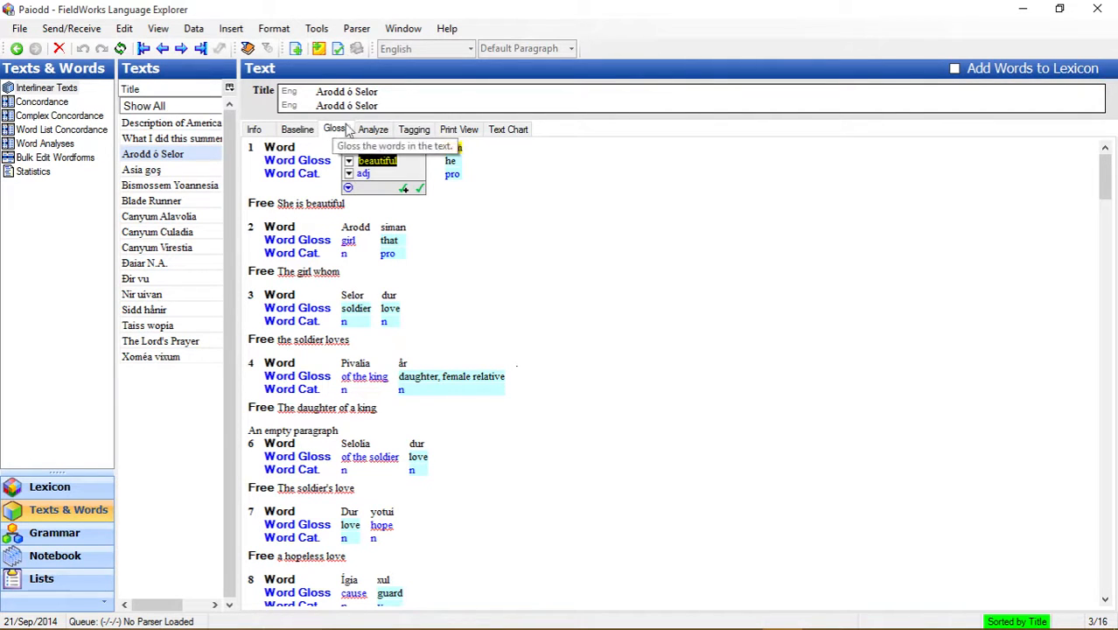
click(371, 129)
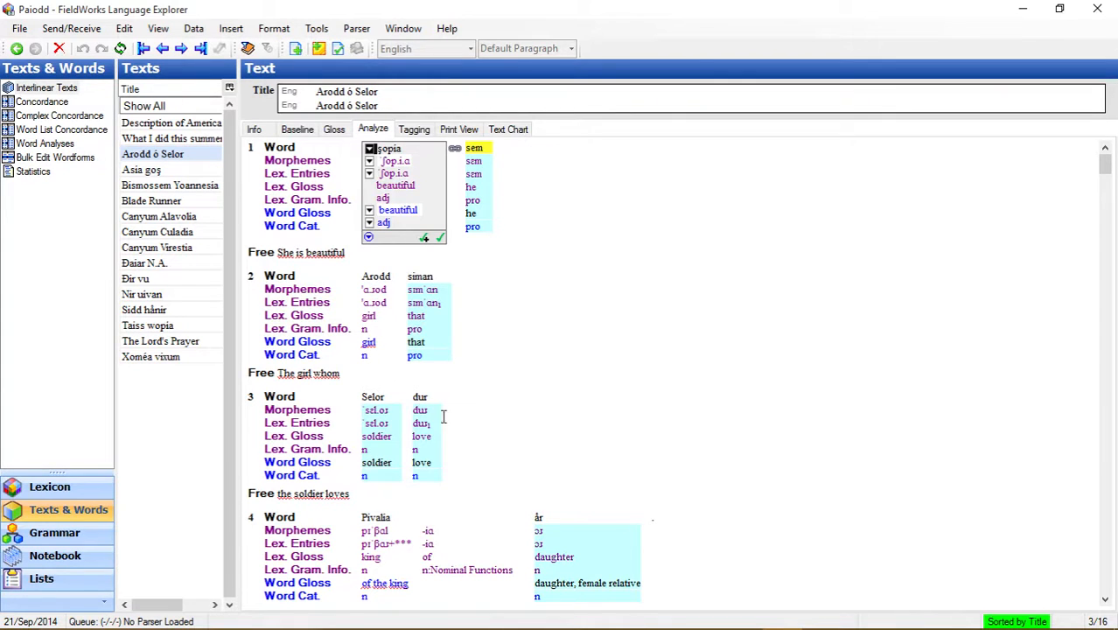
click(256, 130)
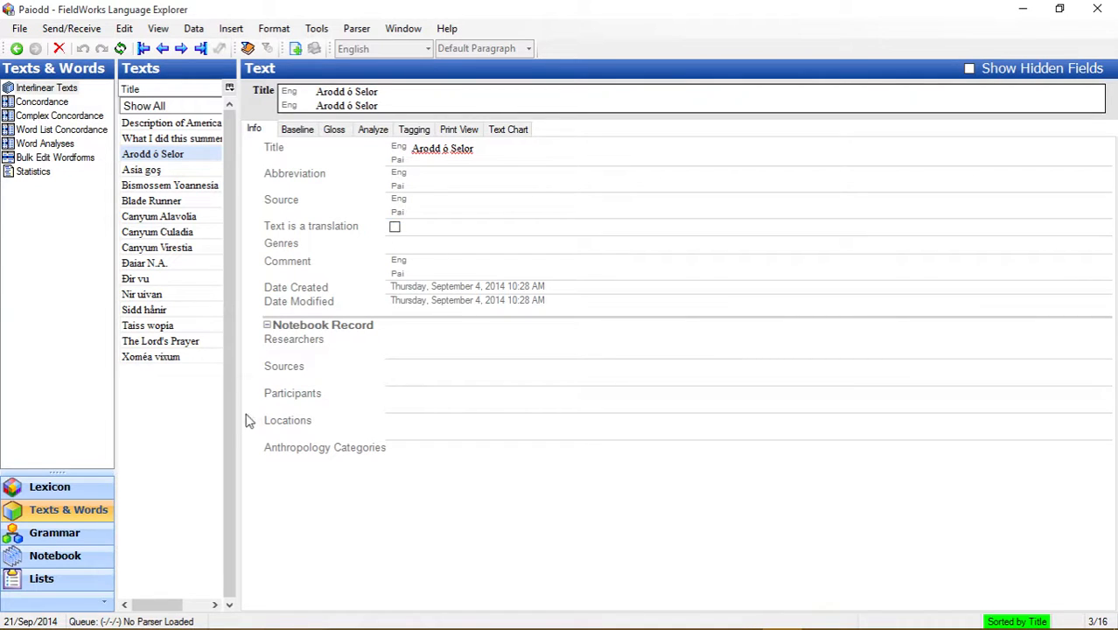
Mark the text The Lord's Prayer as a translation.
click(194, 344)
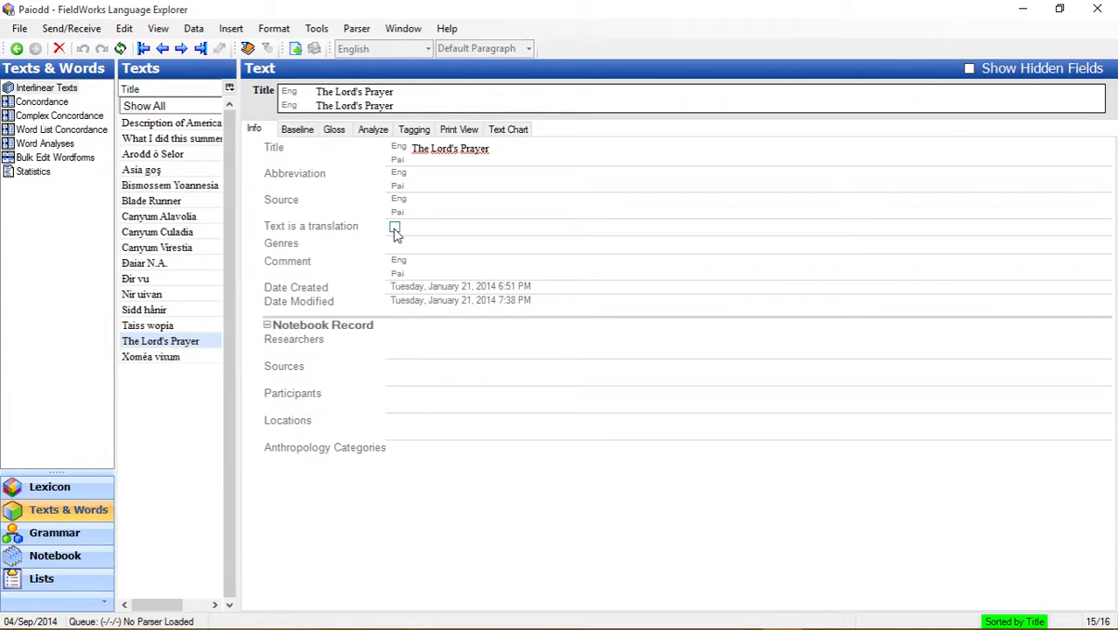
click(394, 227)
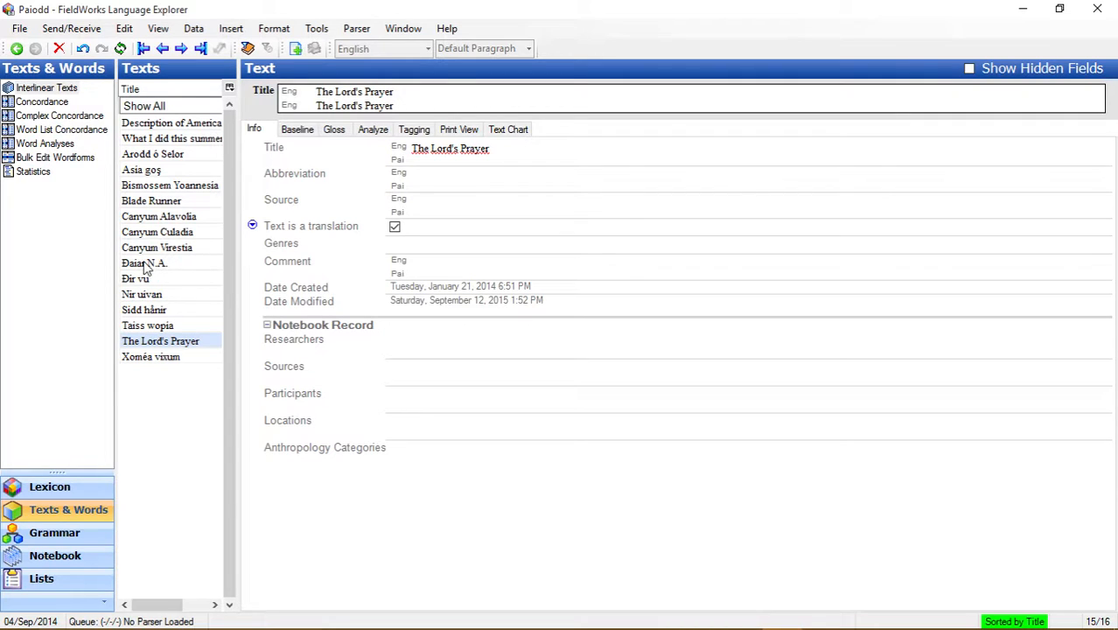
Examine the text Canyum Alavolia in its information, baseline, gloss, analysis and print views.
click(169, 221)
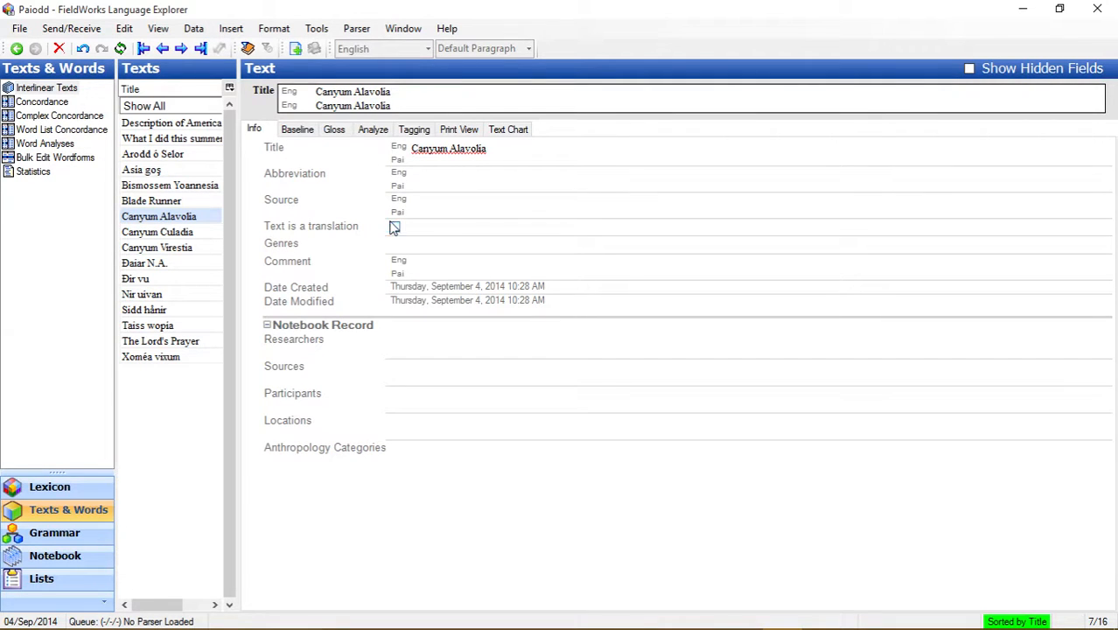
click(299, 129)
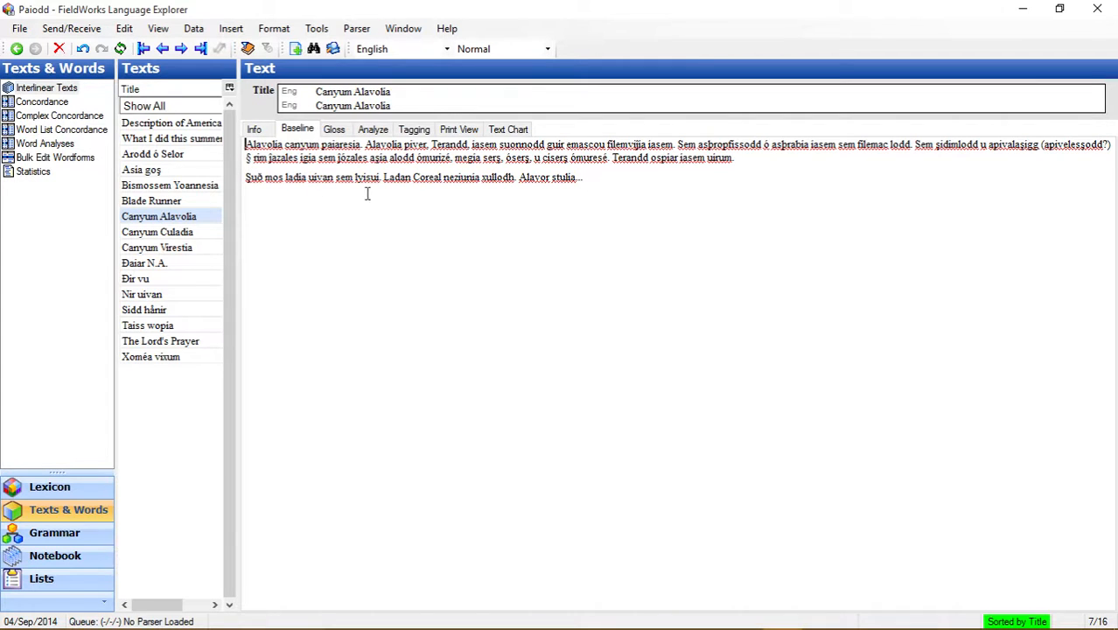
click(334, 130)
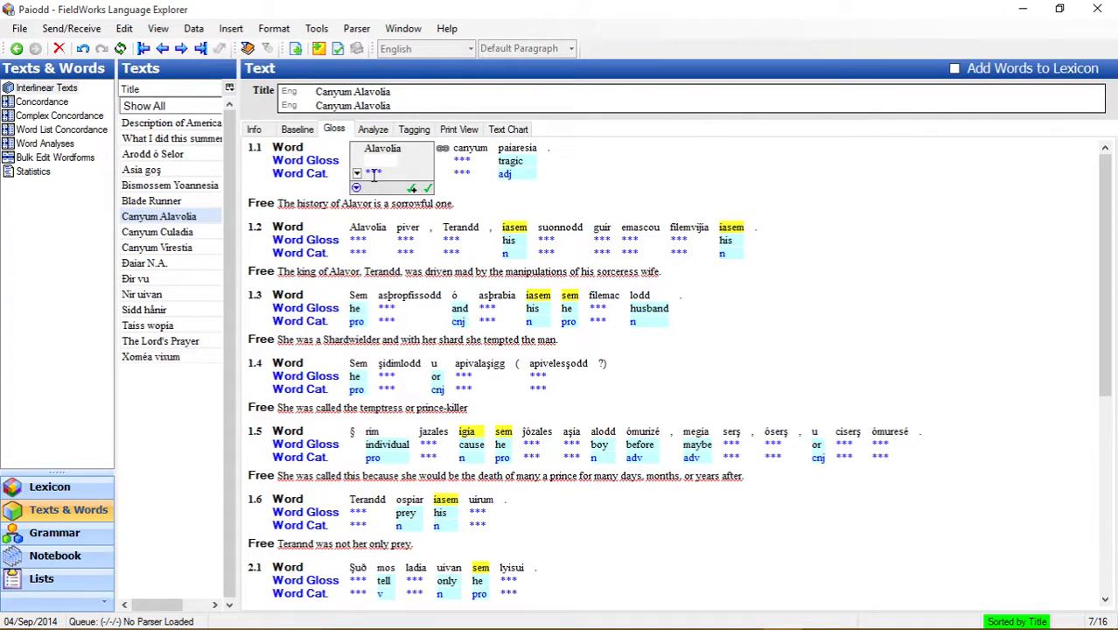
click(373, 130)
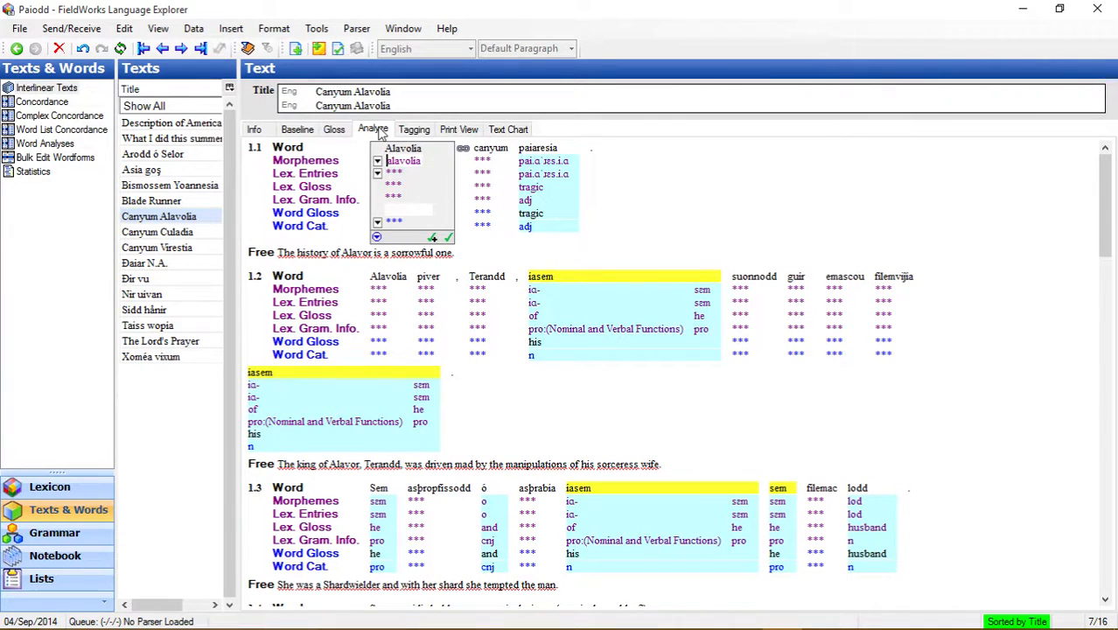
click(471, 135)
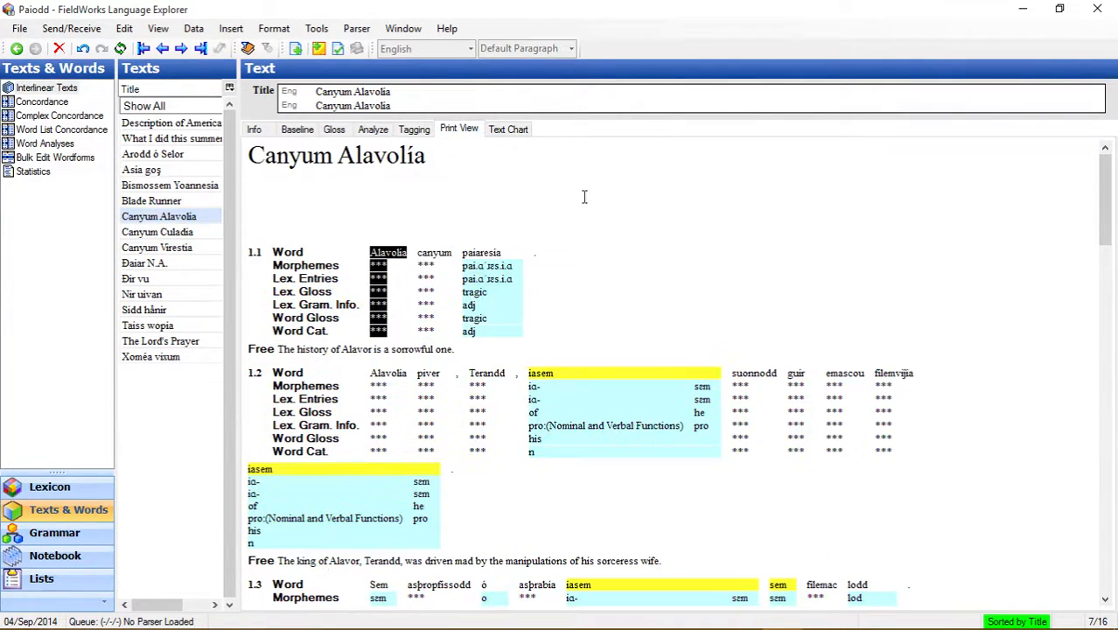
scroll(623, 224, down, 3)
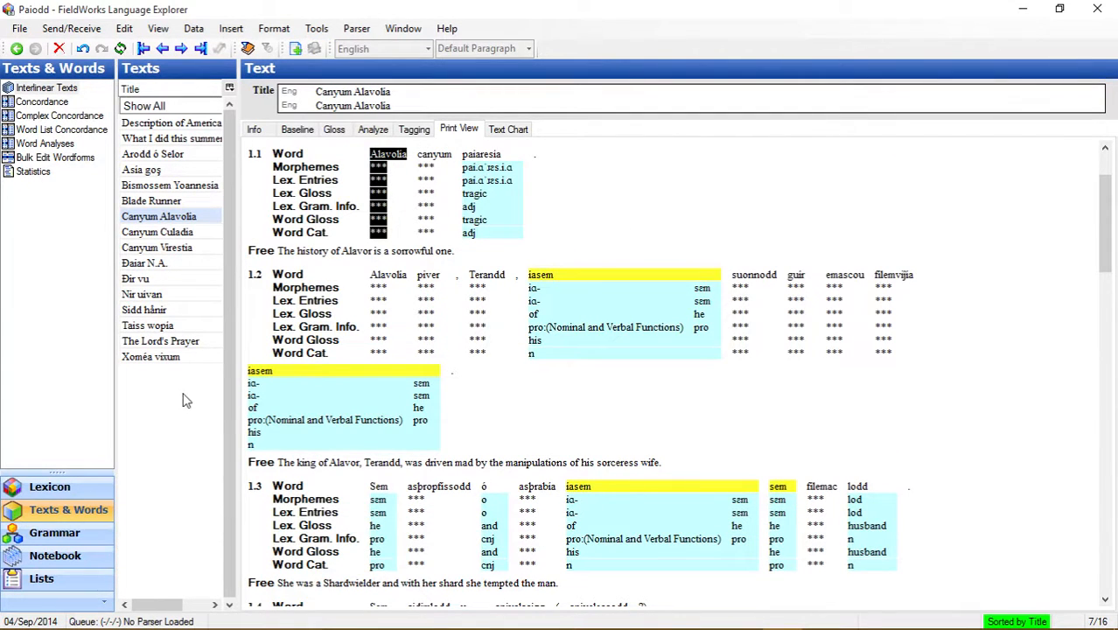
Open the text Xoméa vixum and read through its interlinear print view.
click(168, 361)
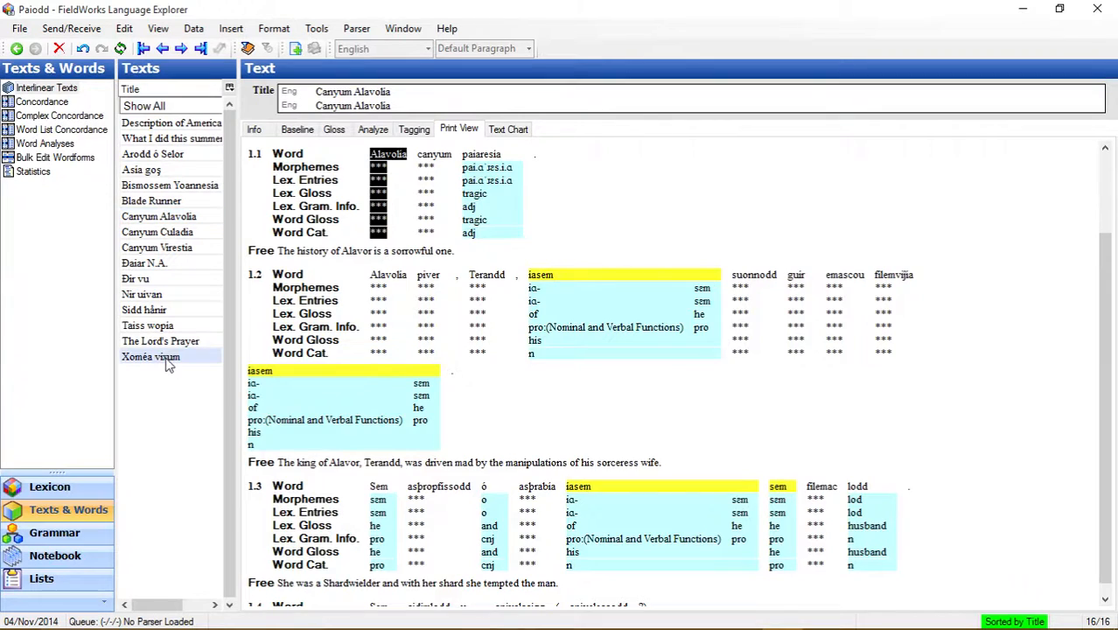
click(522, 211)
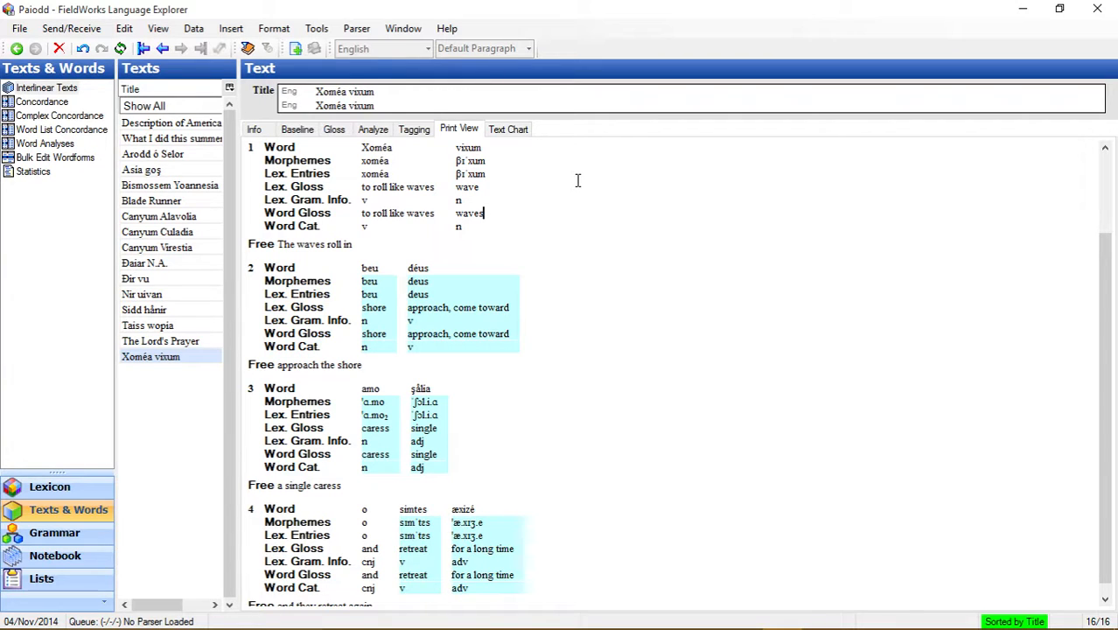
scroll(577, 181, down, 1)
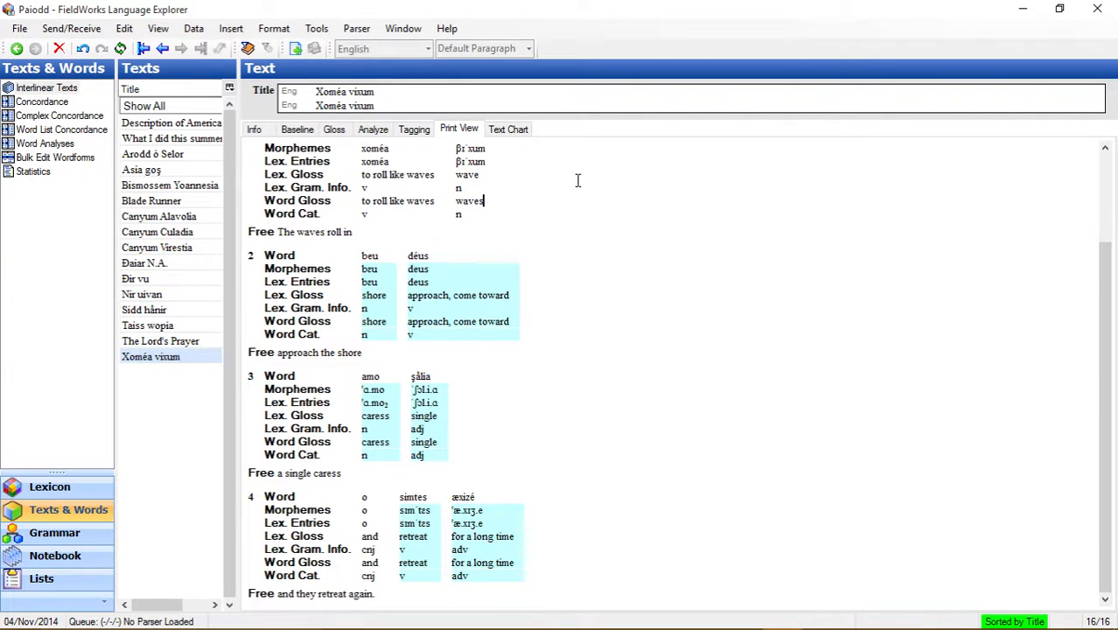
scroll(577, 180, up, 3)
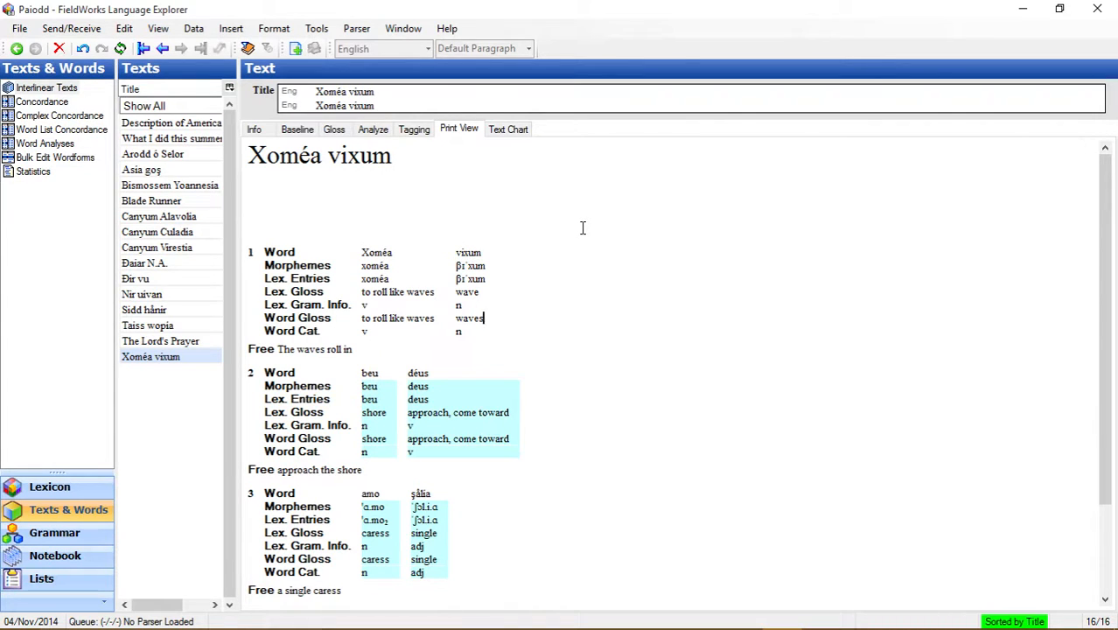
Compare the baseline, analysis, tagging and gloss views of the text Xoméa vixum.
click(297, 131)
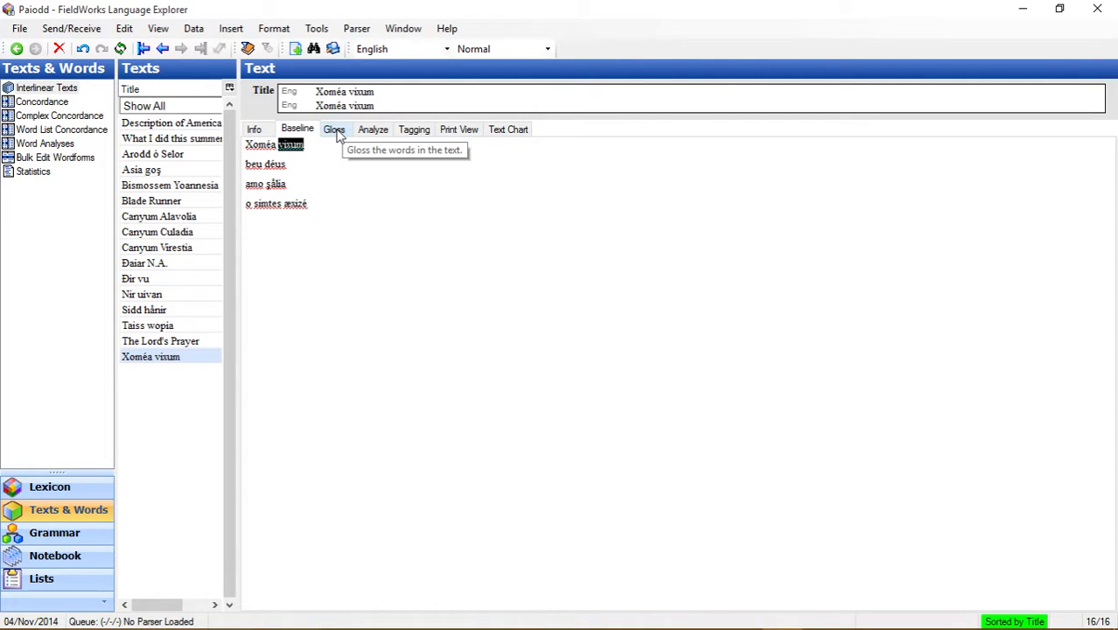
click(374, 131)
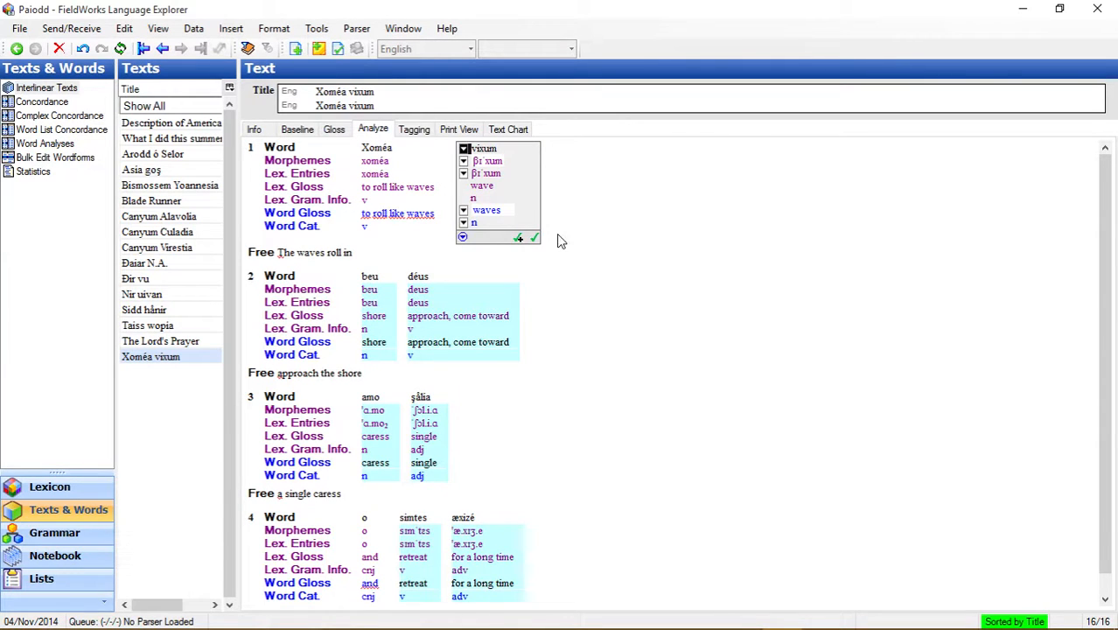
click(417, 131)
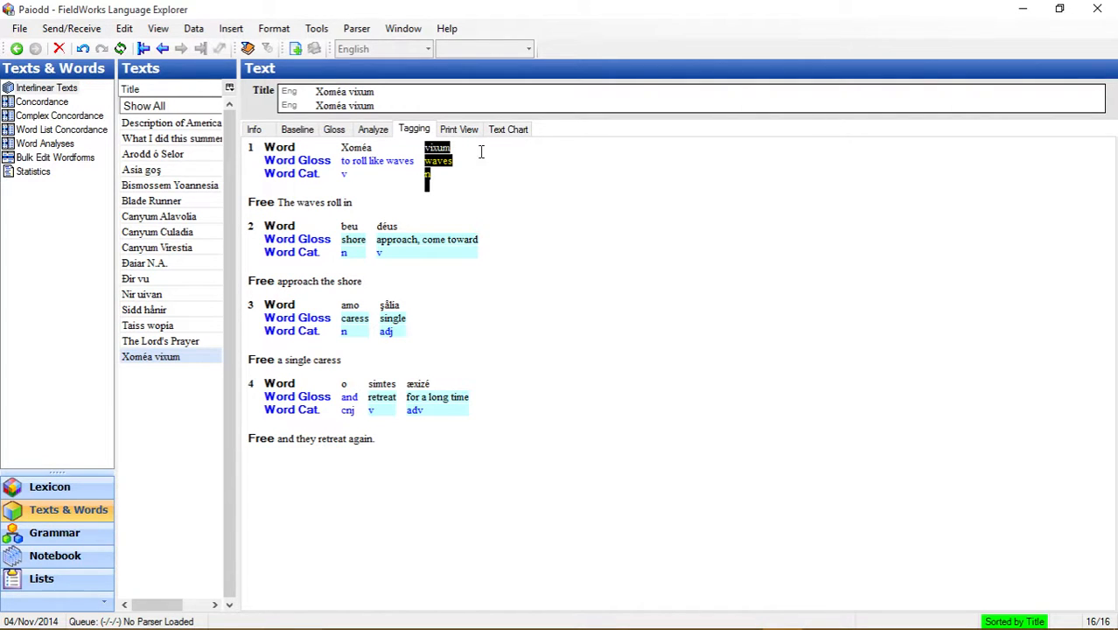
click(335, 132)
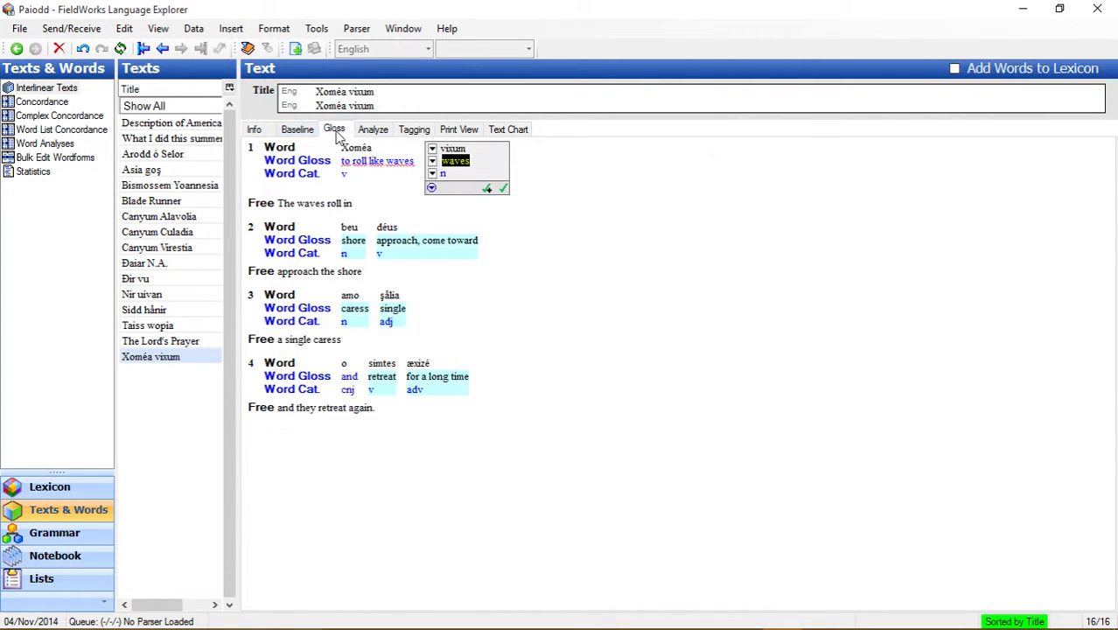
click(417, 130)
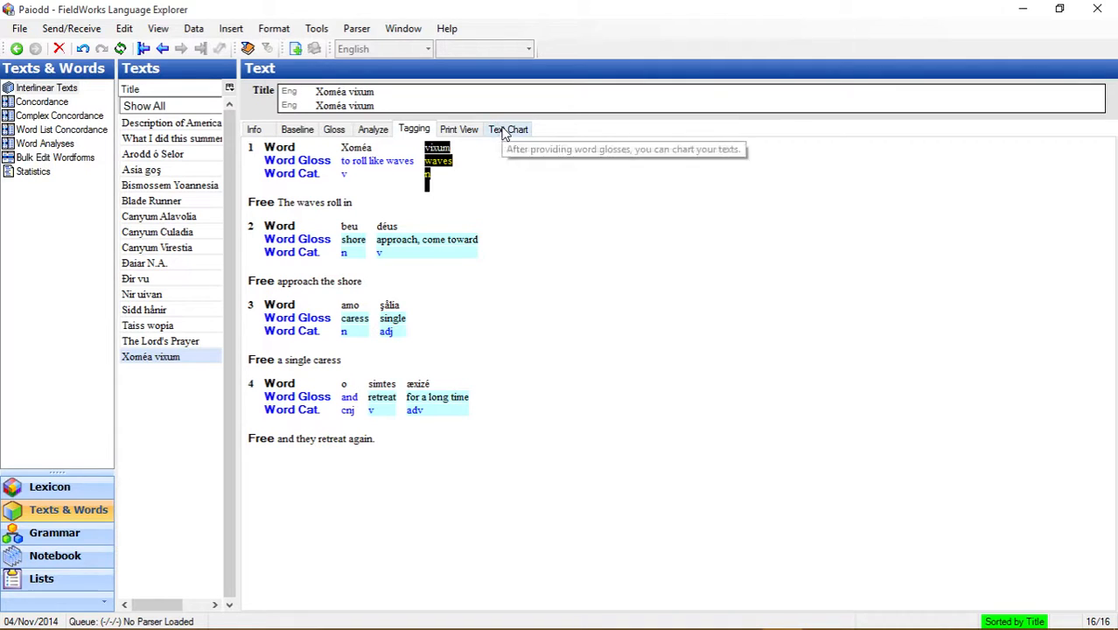
Open the constituent chart for the text Xoméa vixum and dismiss the notice about its preset columns.
click(452, 130)
click(513, 138)
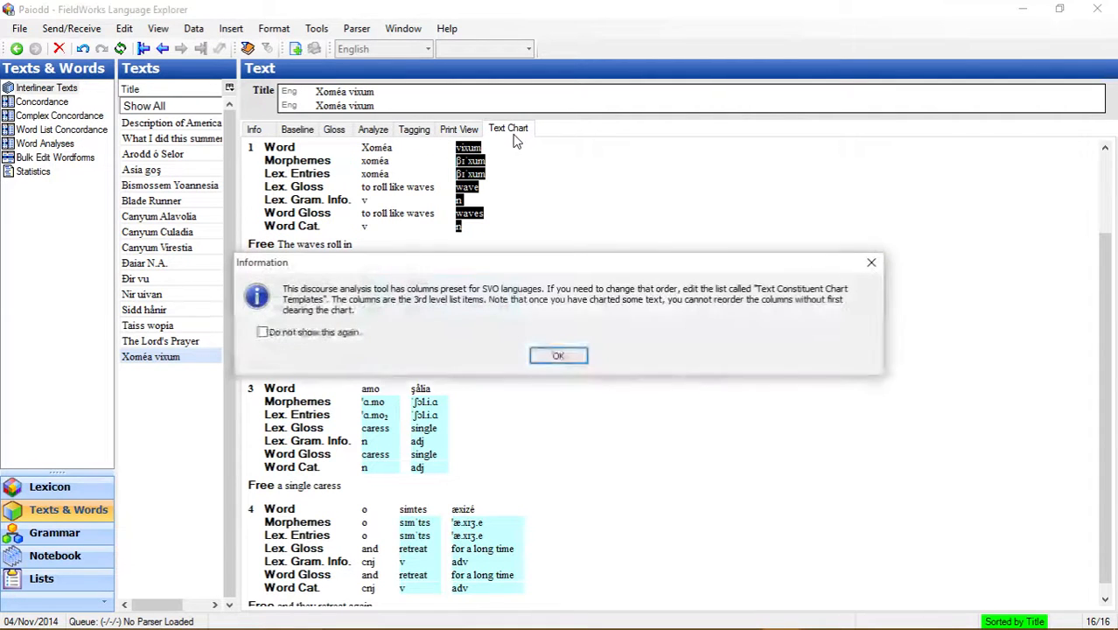
click(566, 358)
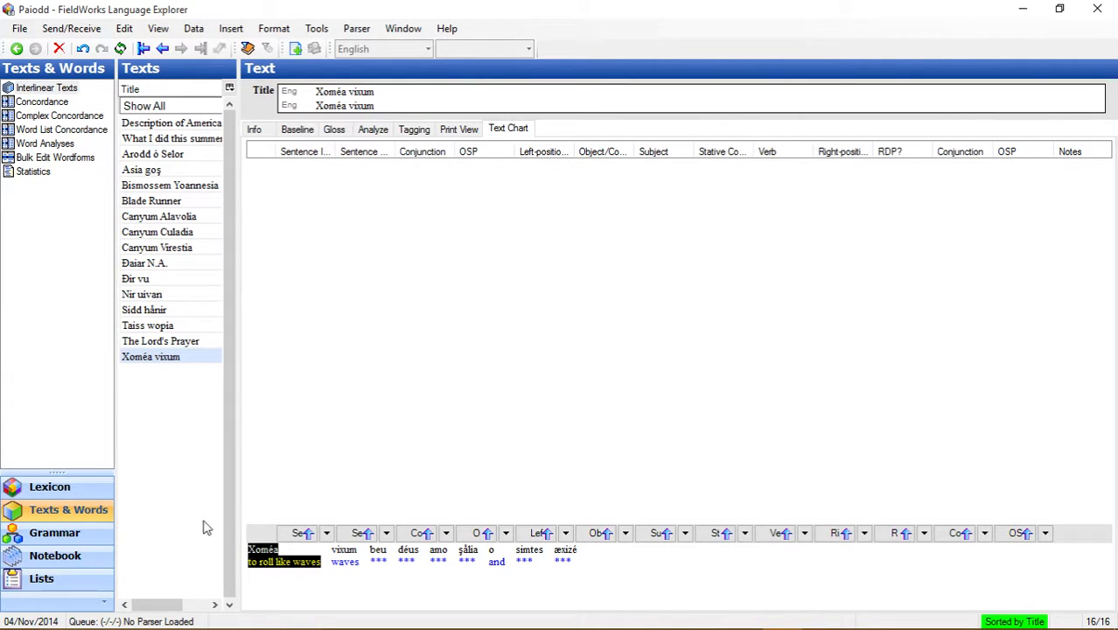
Check the options for inserting the selected word into the chart's Sentence Initial column, and dismiss them.
click(326, 534)
click(327, 536)
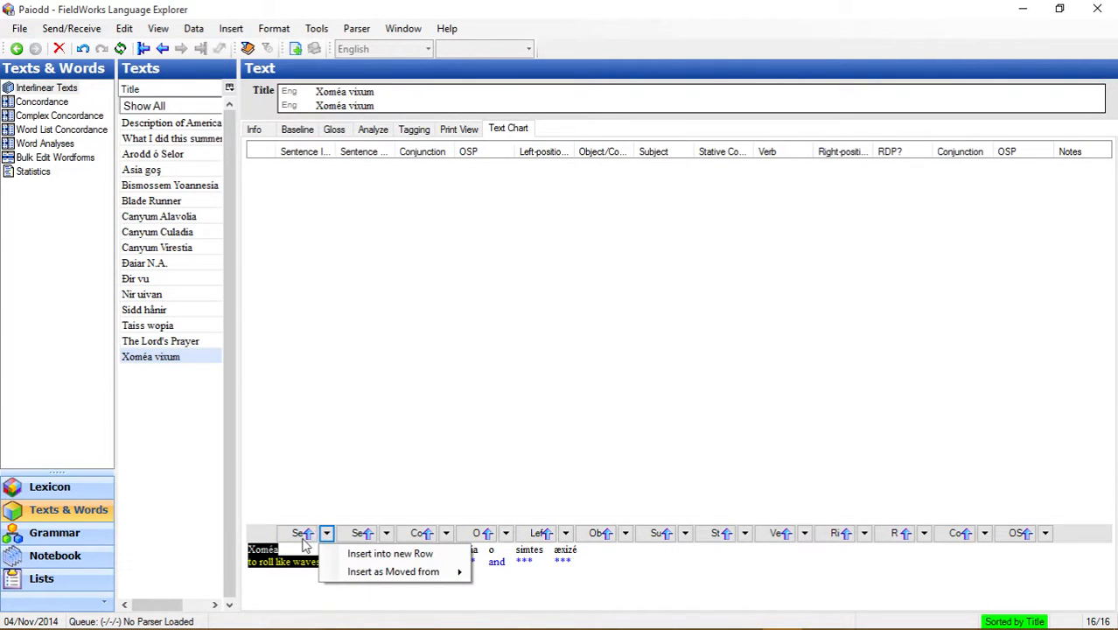
click(343, 475)
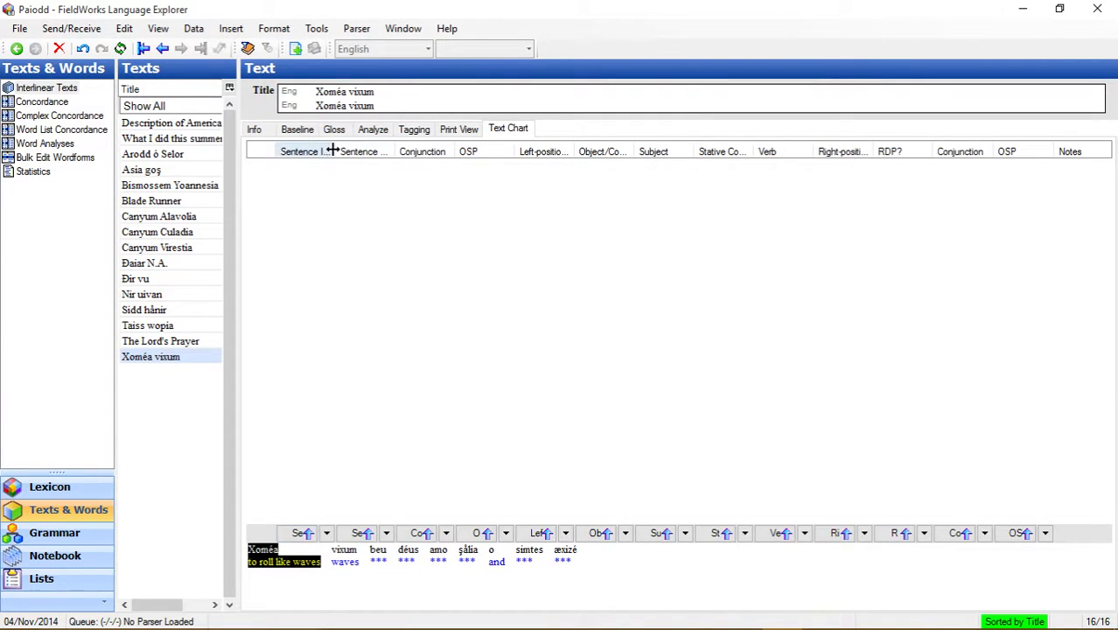
Widen the text chart's Sentence Initial column and place the word Xoméa in it.
drag(333, 150, 362, 151)
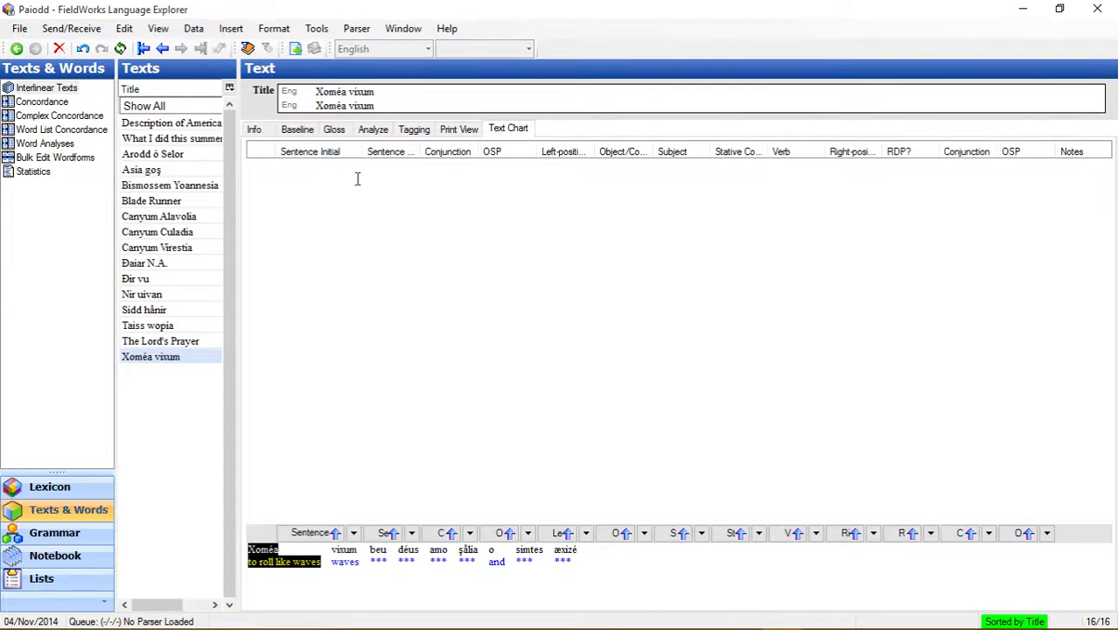
click(337, 537)
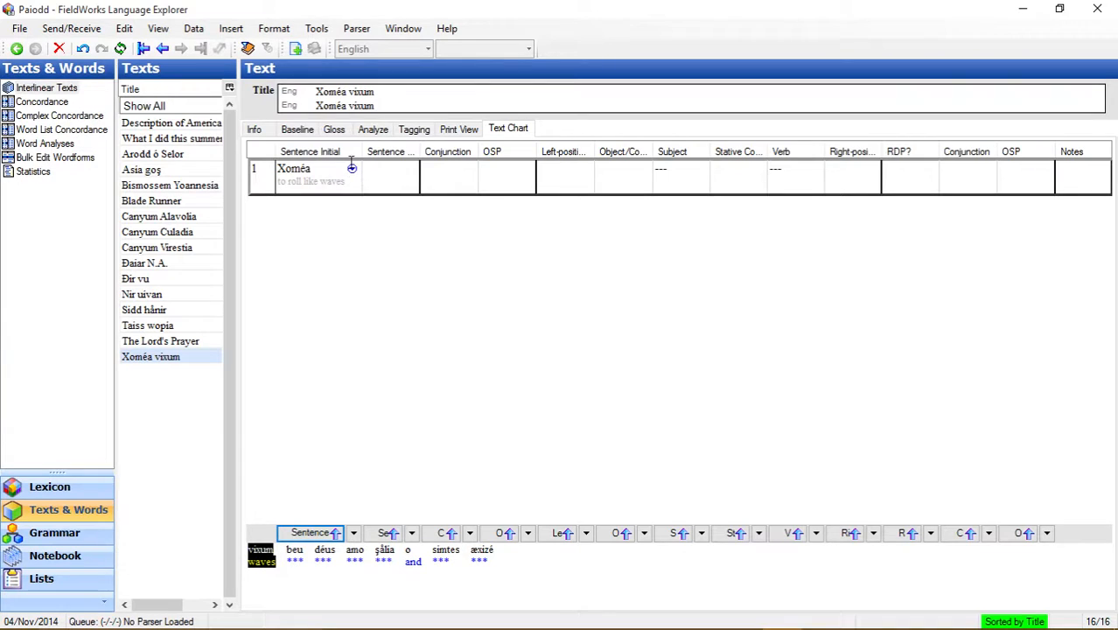
click(352, 169)
click(352, 169)
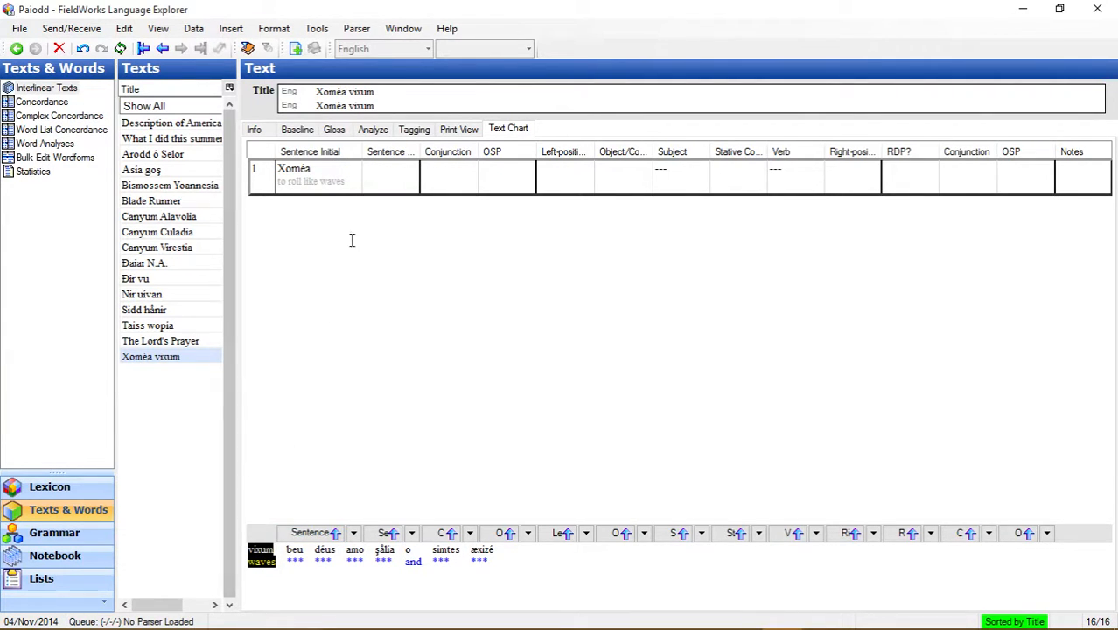
mouse_move(463, 166)
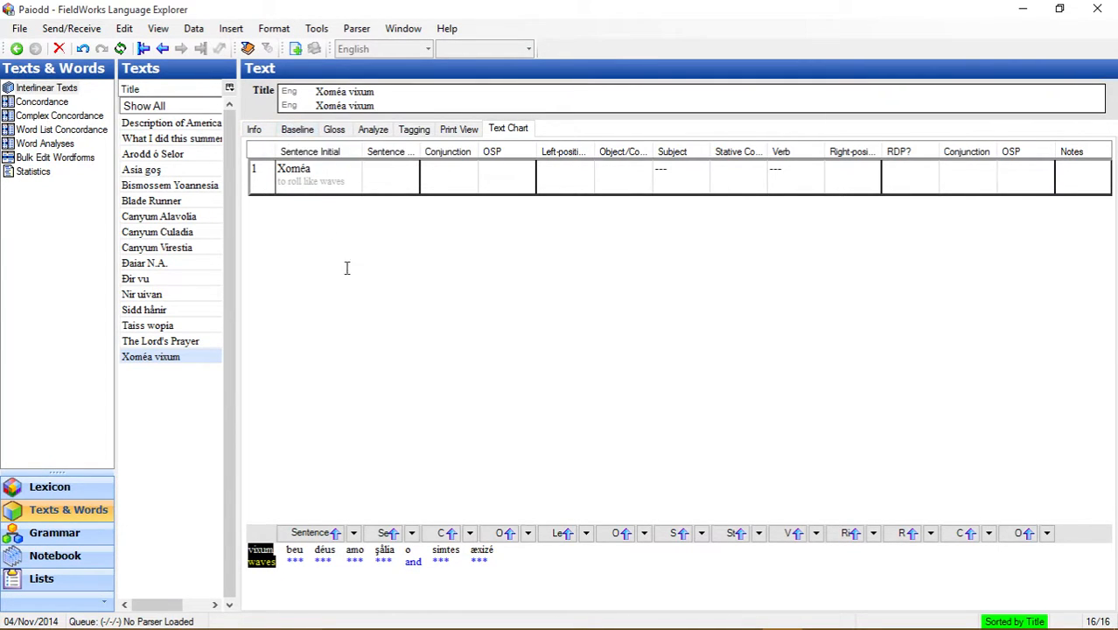
Create a new interlinear text with English as its baseline writing system.
click(297, 50)
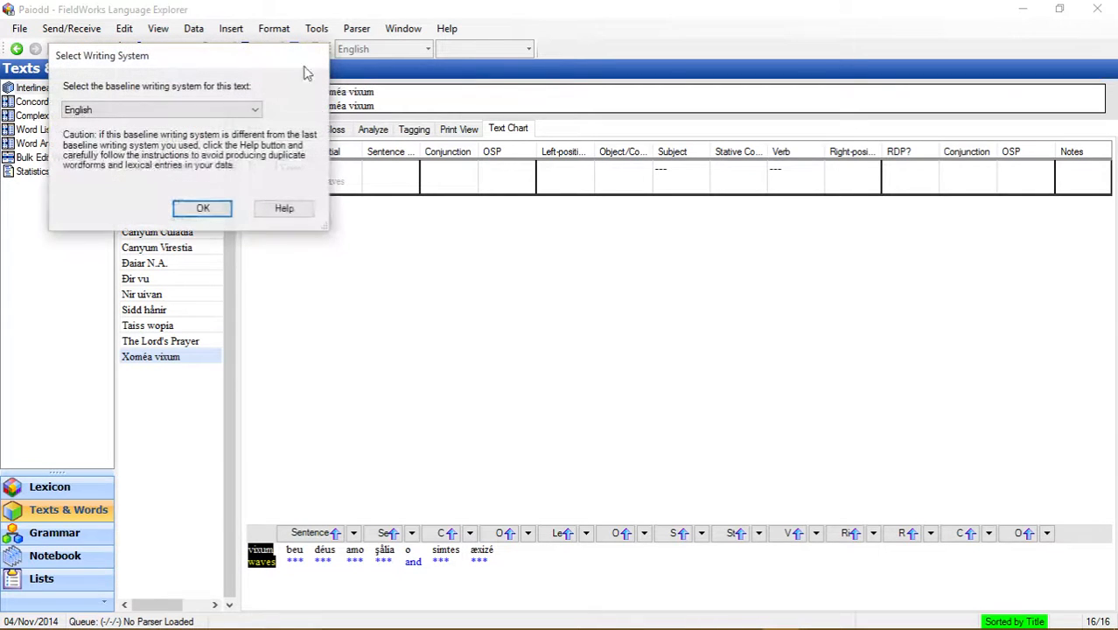
click(219, 210)
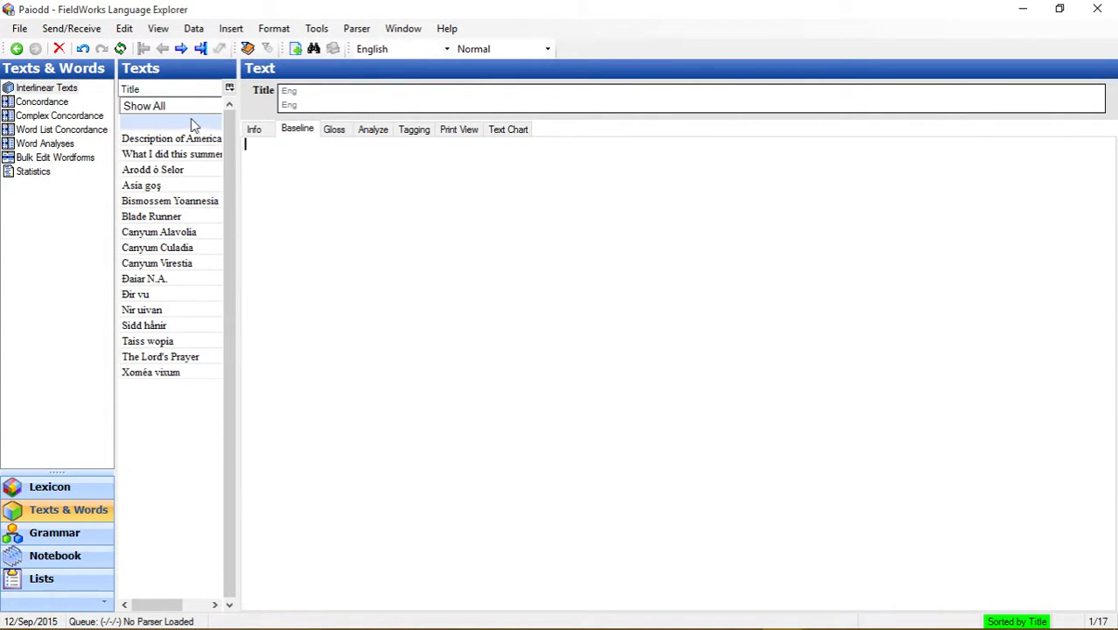
click(291, 157)
Delete the new empty untitled text from the list of texts.
right_click(190, 122)
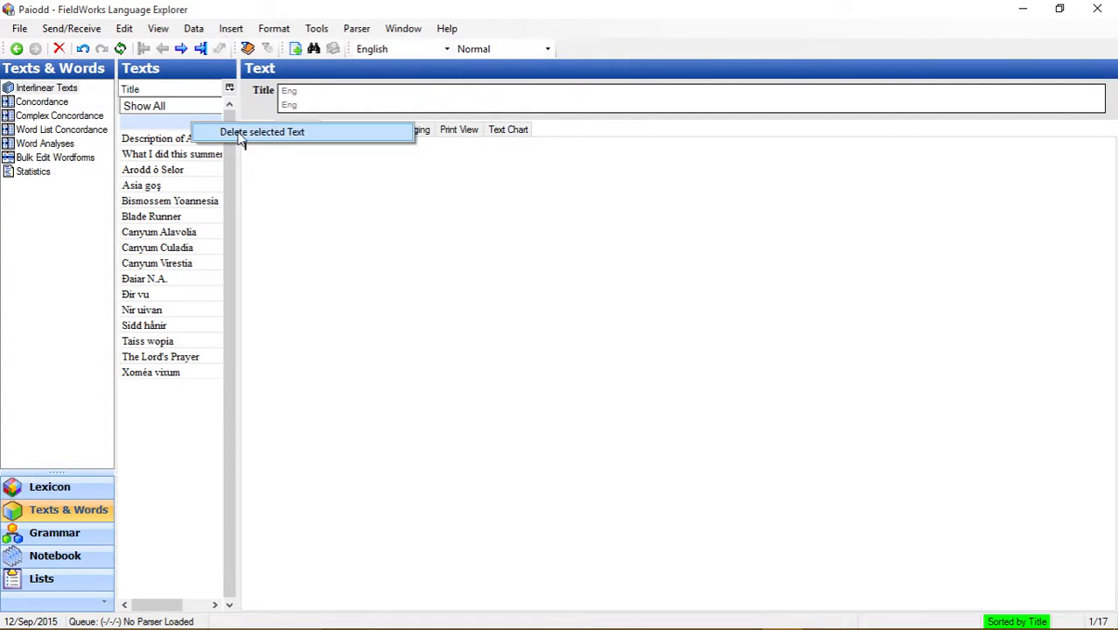
click(242, 133)
click(591, 433)
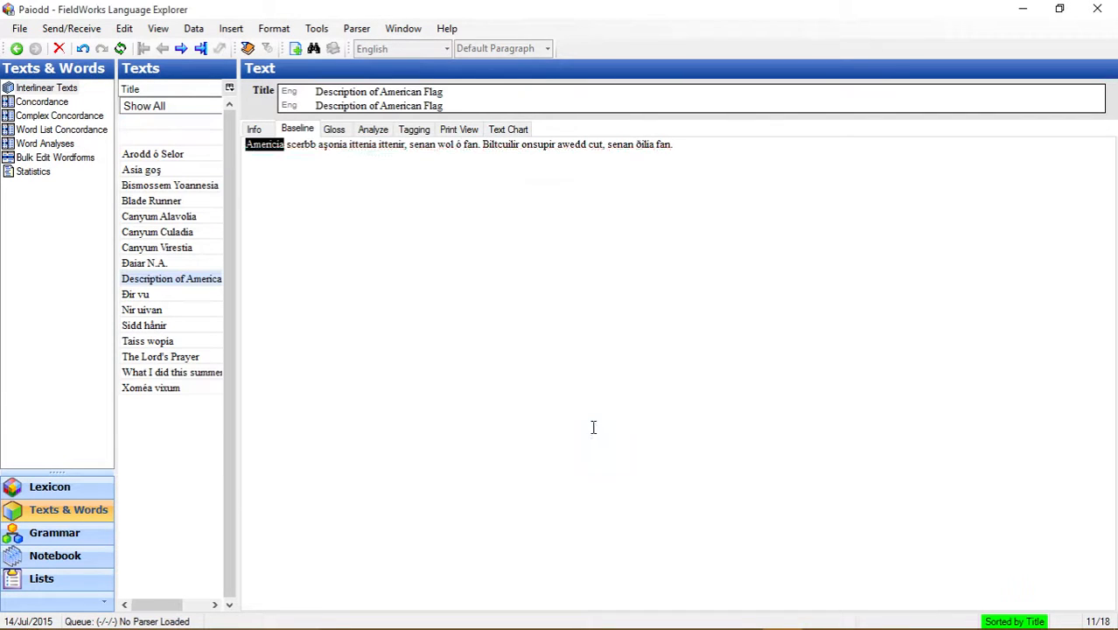
Look at the baselines of the two untitled texts and of the text Arodd ó Selor.
click(197, 139)
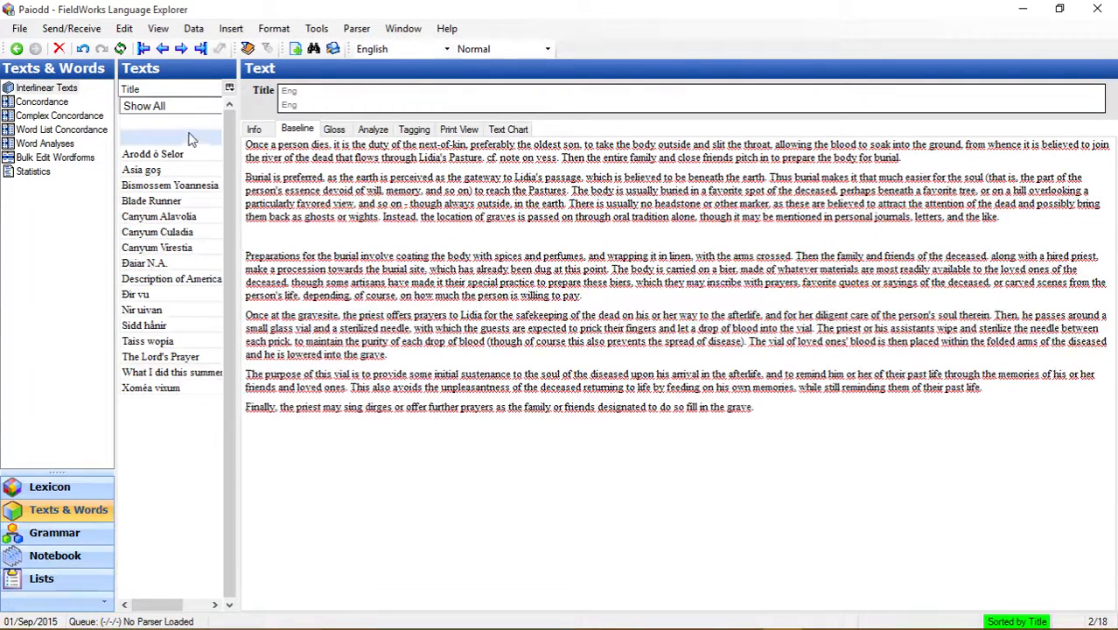
click(191, 125)
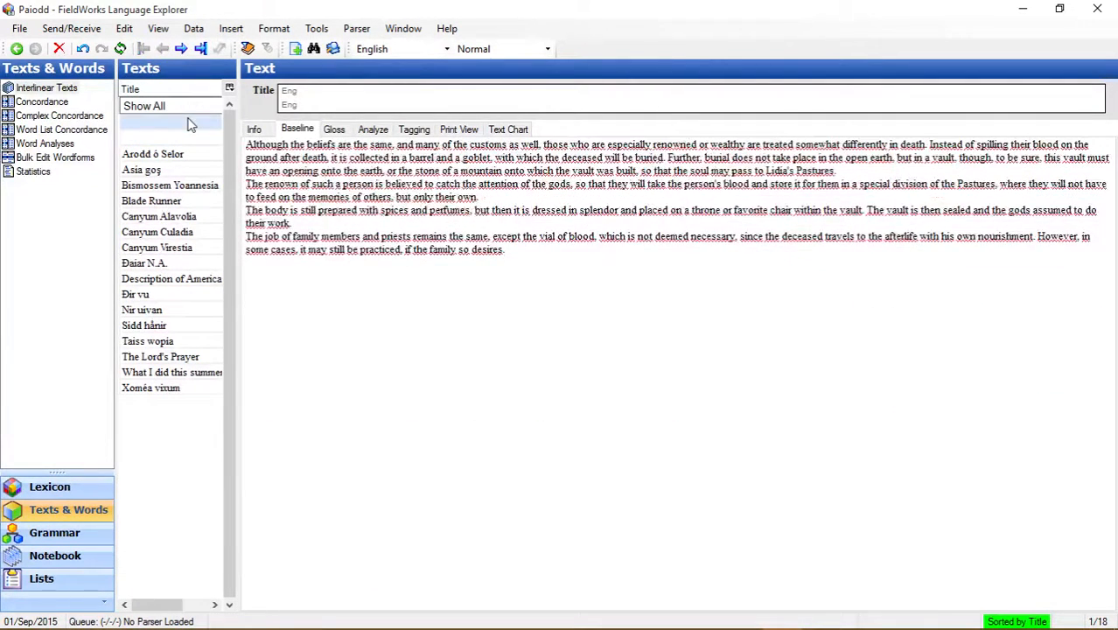
click(175, 156)
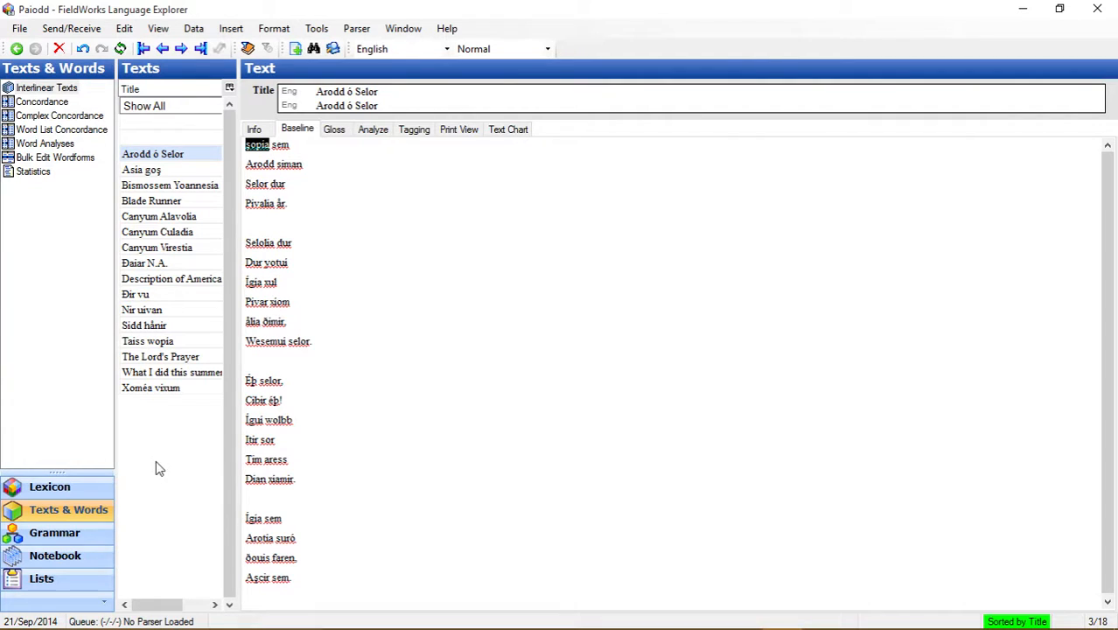
Open category editing in the Grammar area and examine the Noun category's affix templates, affix slots, inflectable features and subcategories.
click(70, 537)
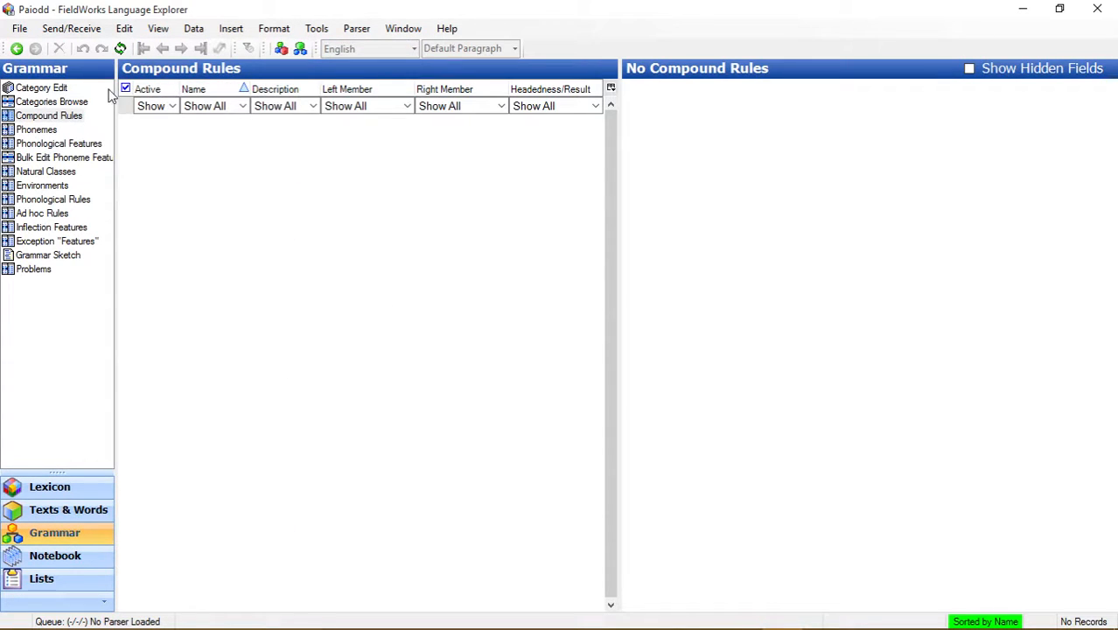
click(43, 88)
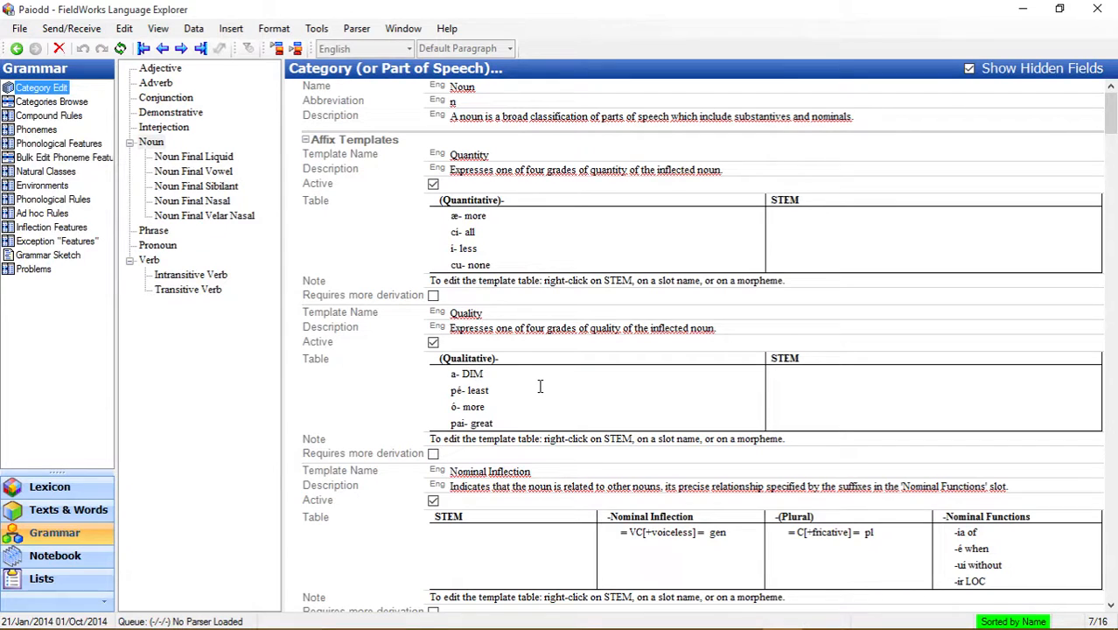
scroll(540, 384, down, 3)
scroll(578, 231, up, 3)
scroll(541, 401, down, 3)
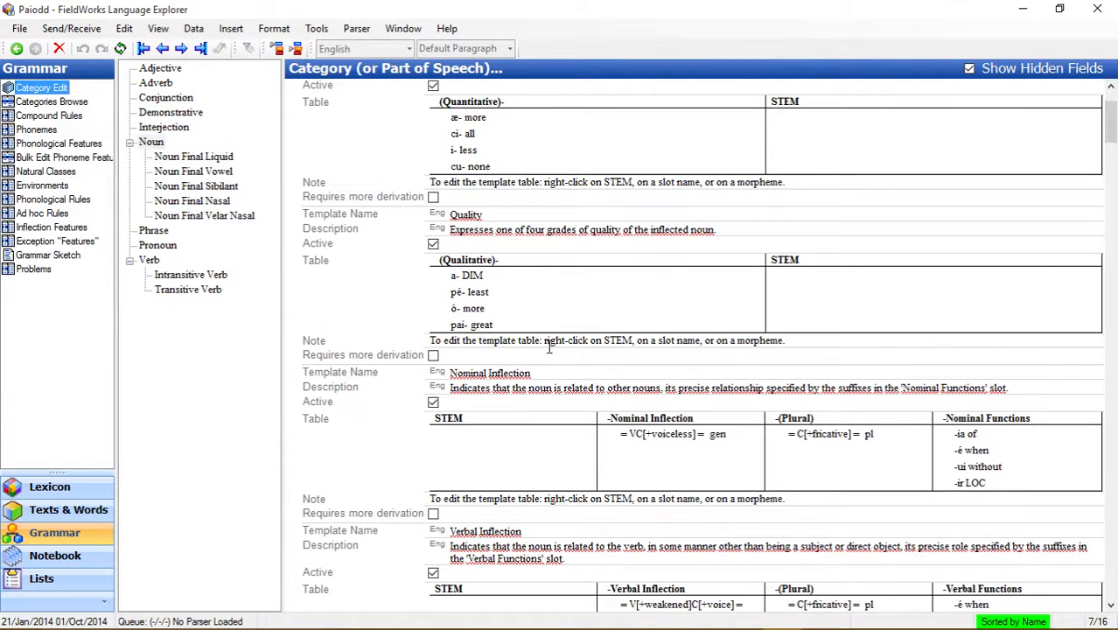
scroll(549, 347, down, 3)
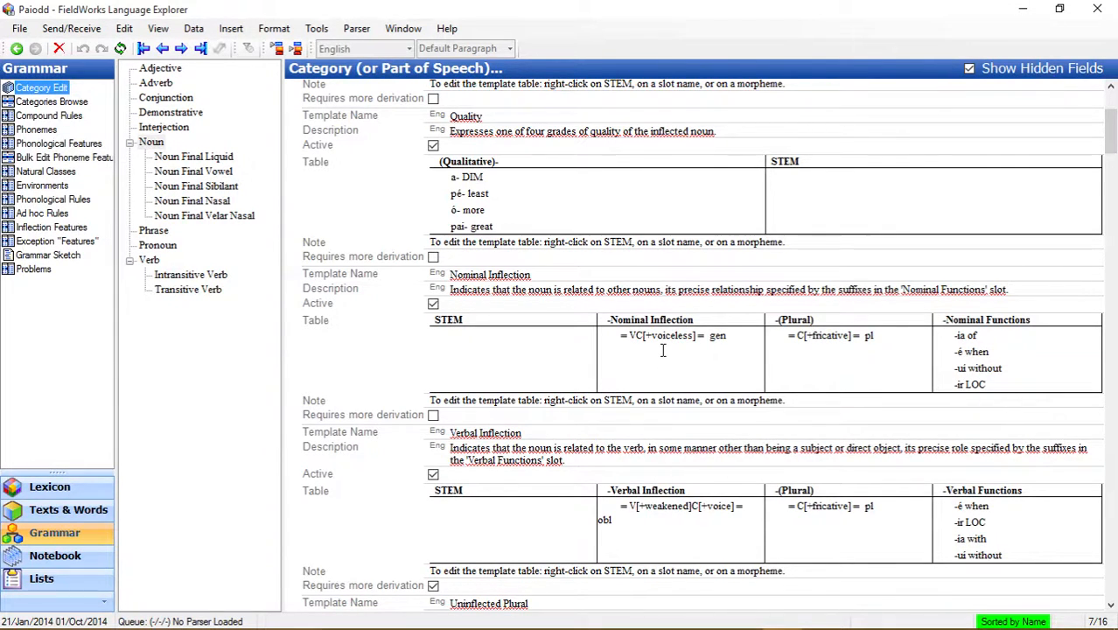
scroll(682, 359, down, 2)
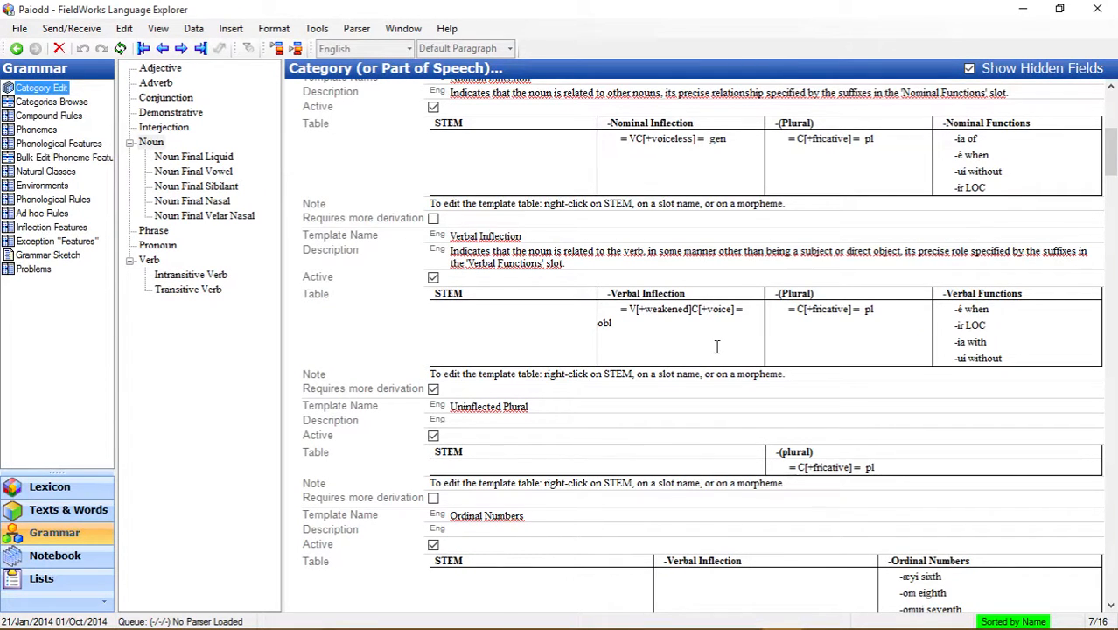
scroll(720, 366, down, 1)
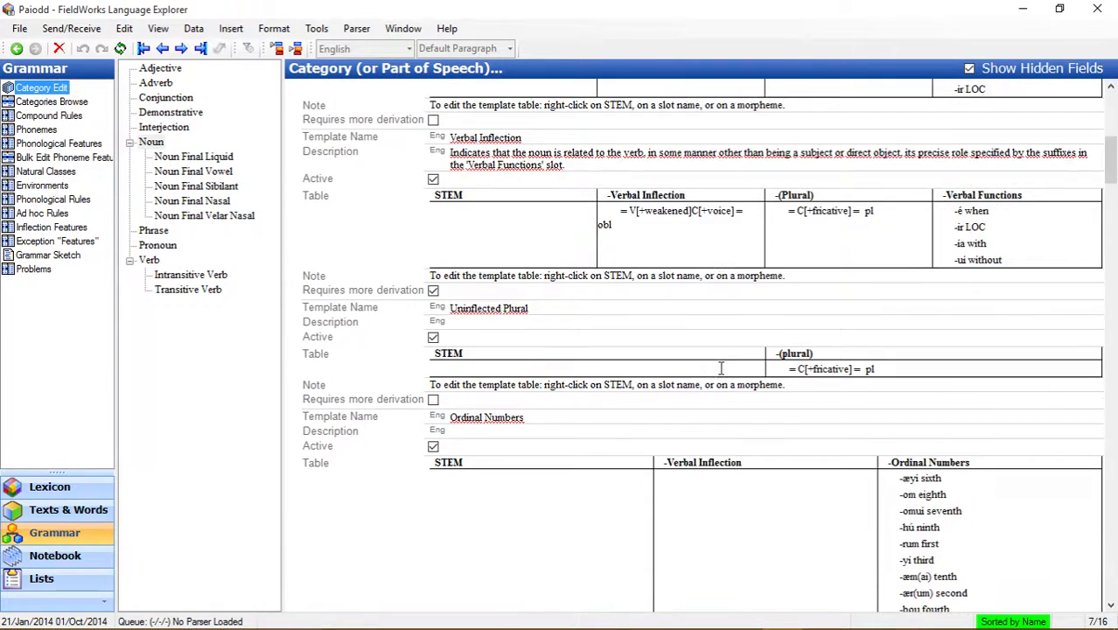
scroll(683, 376, down, 2)
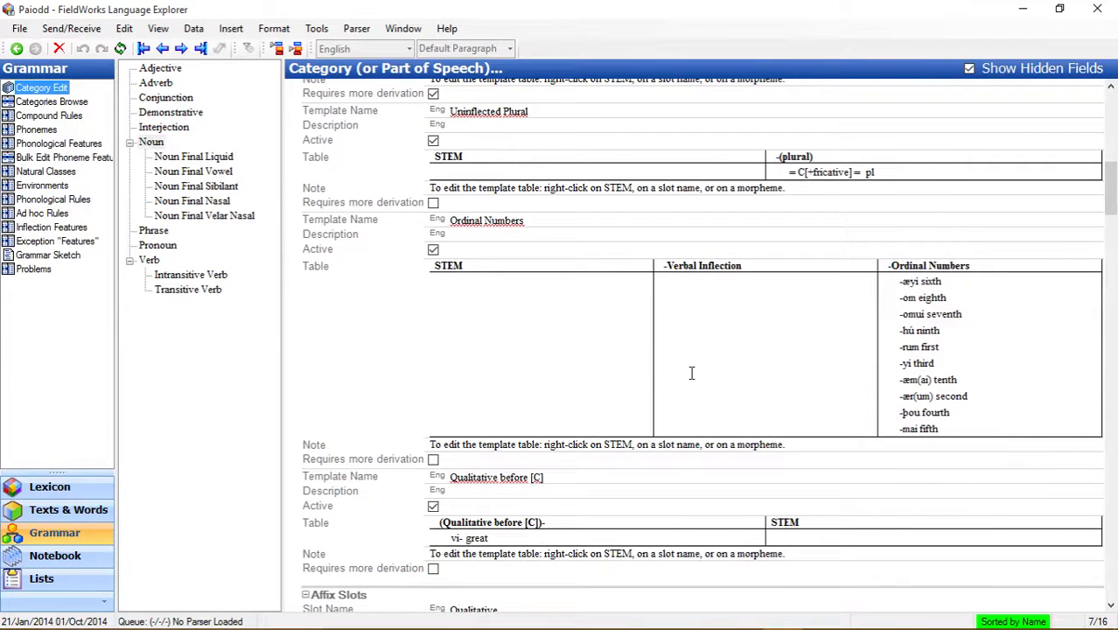
scroll(691, 372, down, 4)
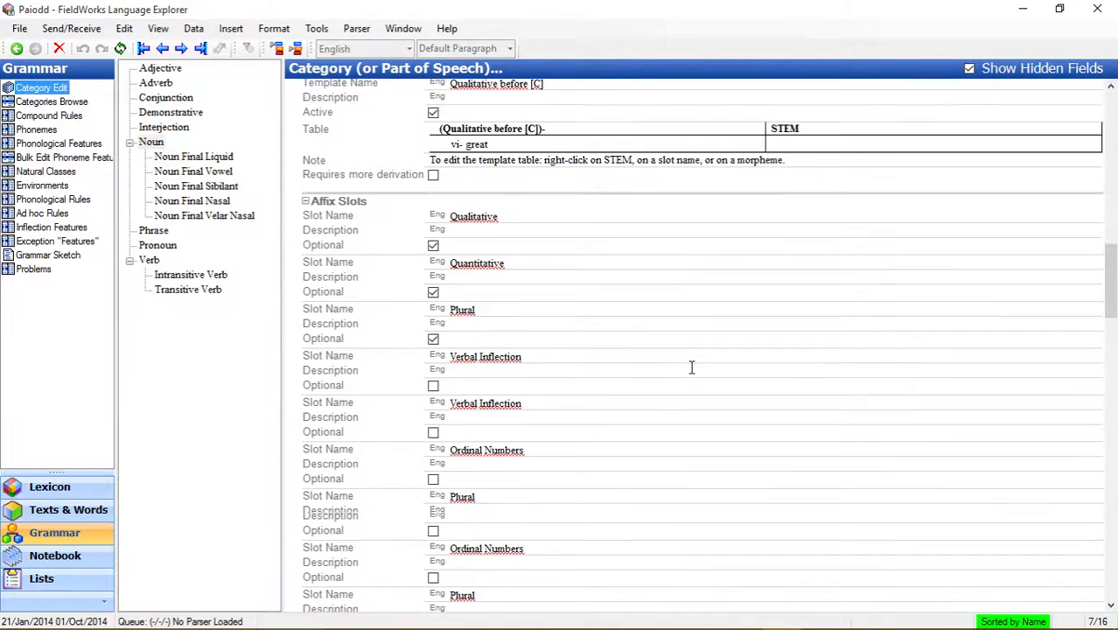
scroll(691, 369, down, 3)
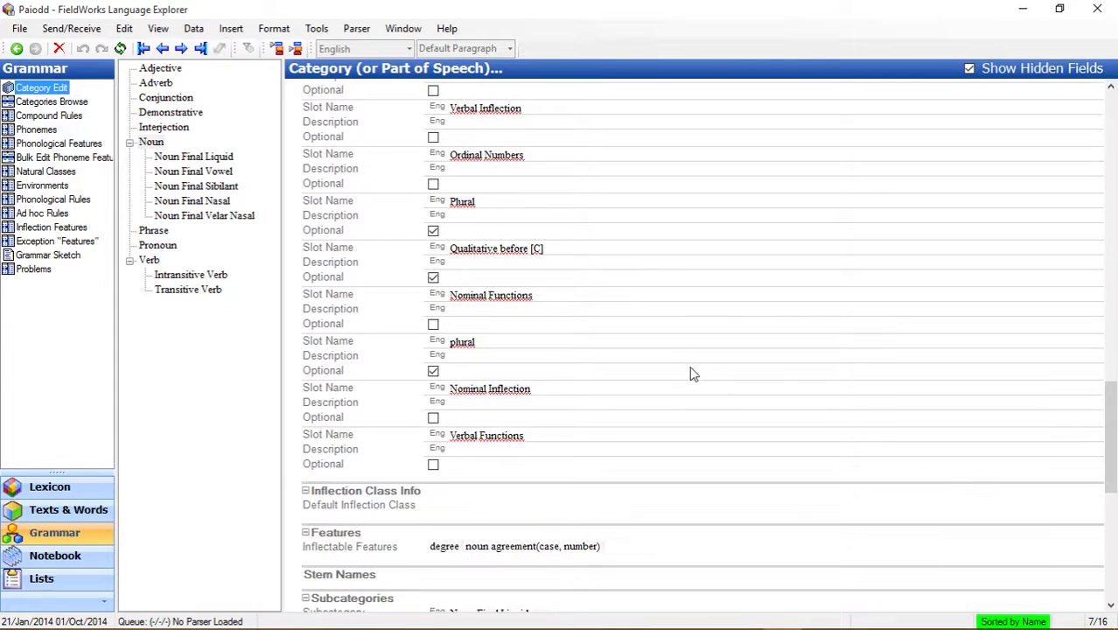
scroll(691, 369, down, 1)
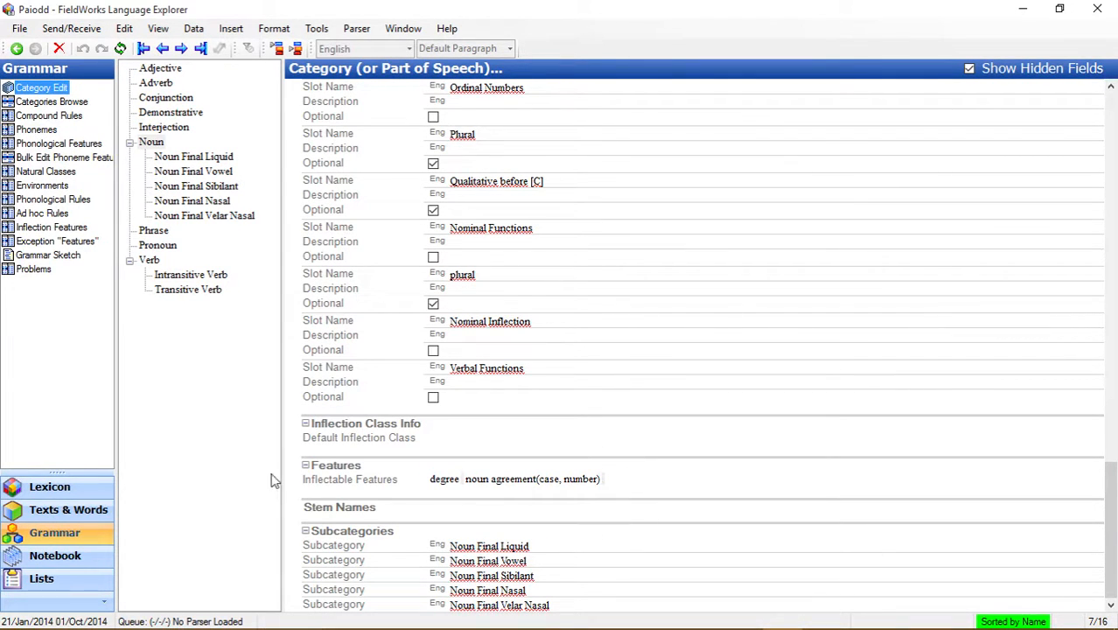
scroll(627, 328, up, 3)
scroll(626, 328, up, 15)
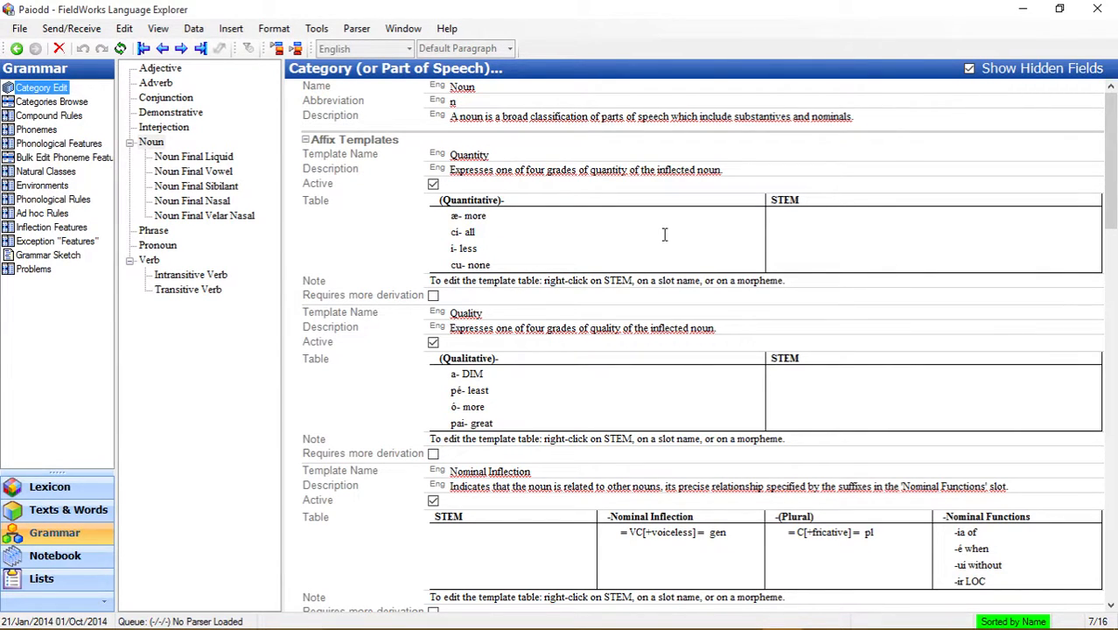
Review the Noun category's Quantity, Quality, Nominal Inflection and Verbal Inflection templates.
scroll(657, 233, down, 3)
scroll(669, 236, down, 3)
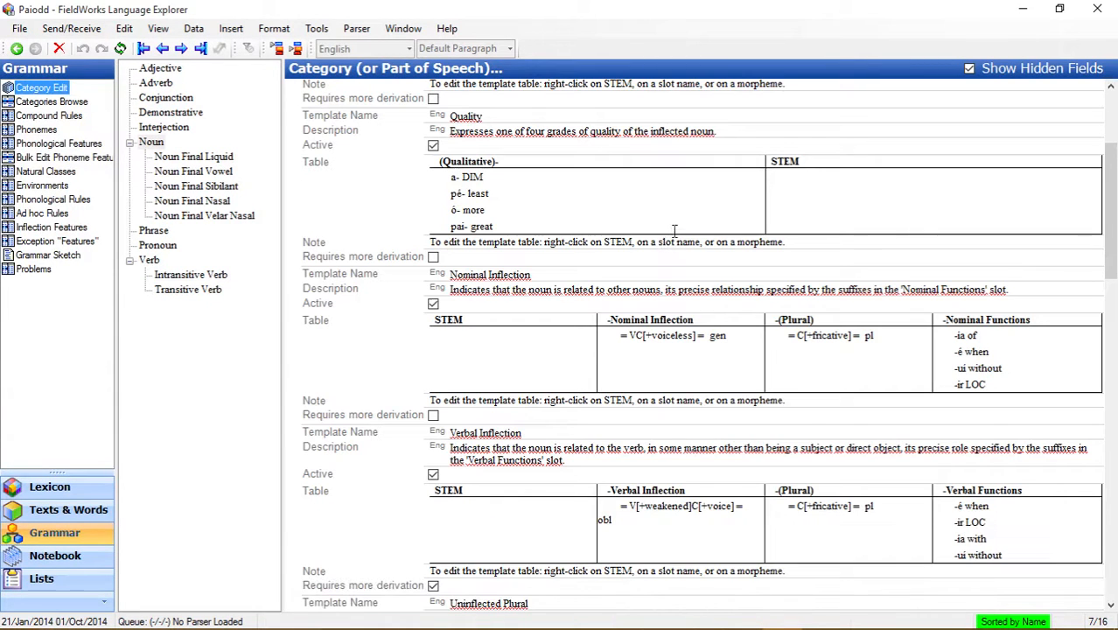
scroll(669, 223, up, 3)
scroll(678, 210, up, 2)
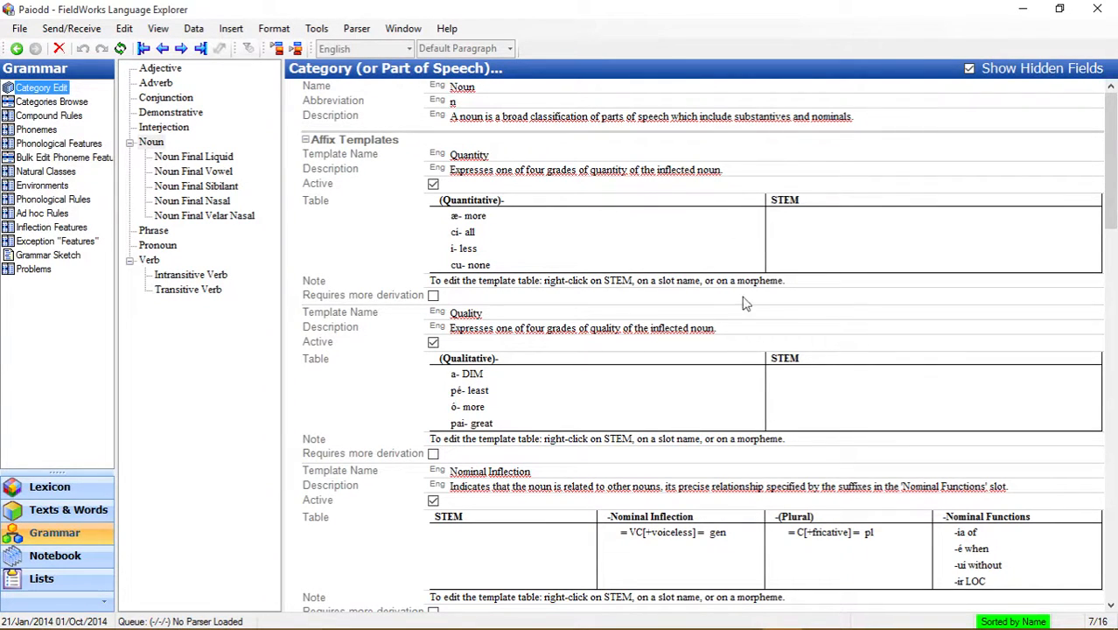
scroll(691, 377, down, 3)
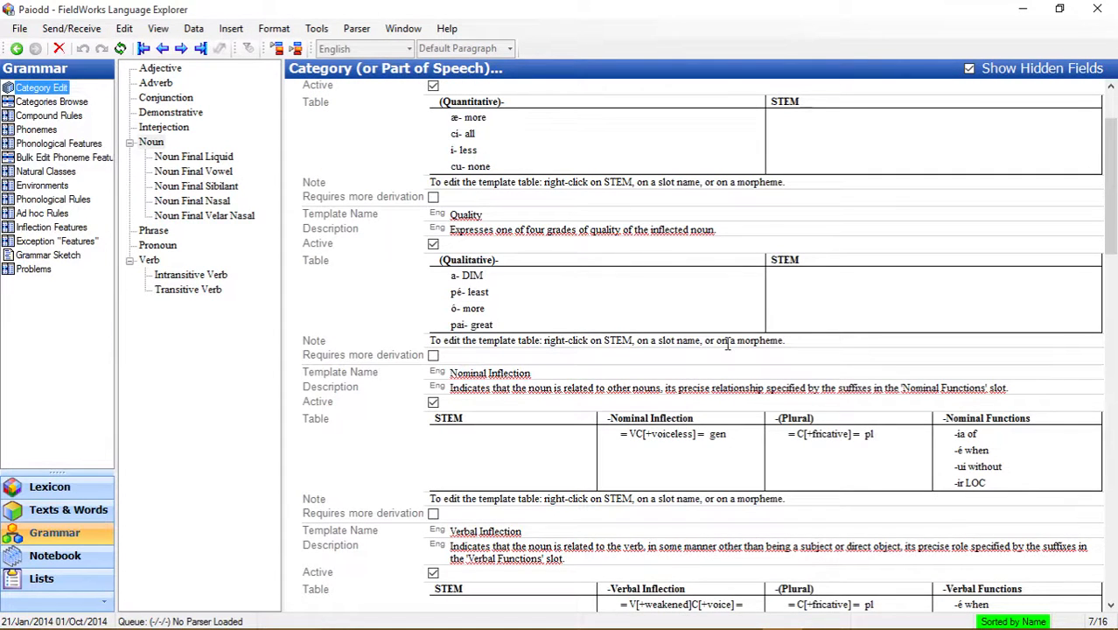
scroll(709, 354, down, 3)
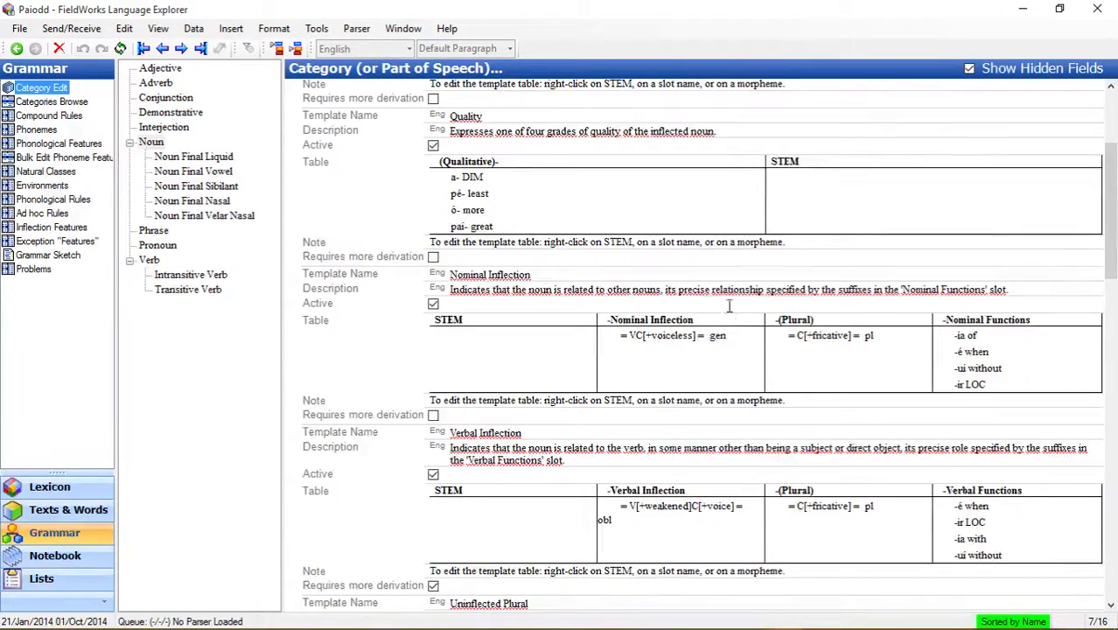
scroll(728, 306, down, 3)
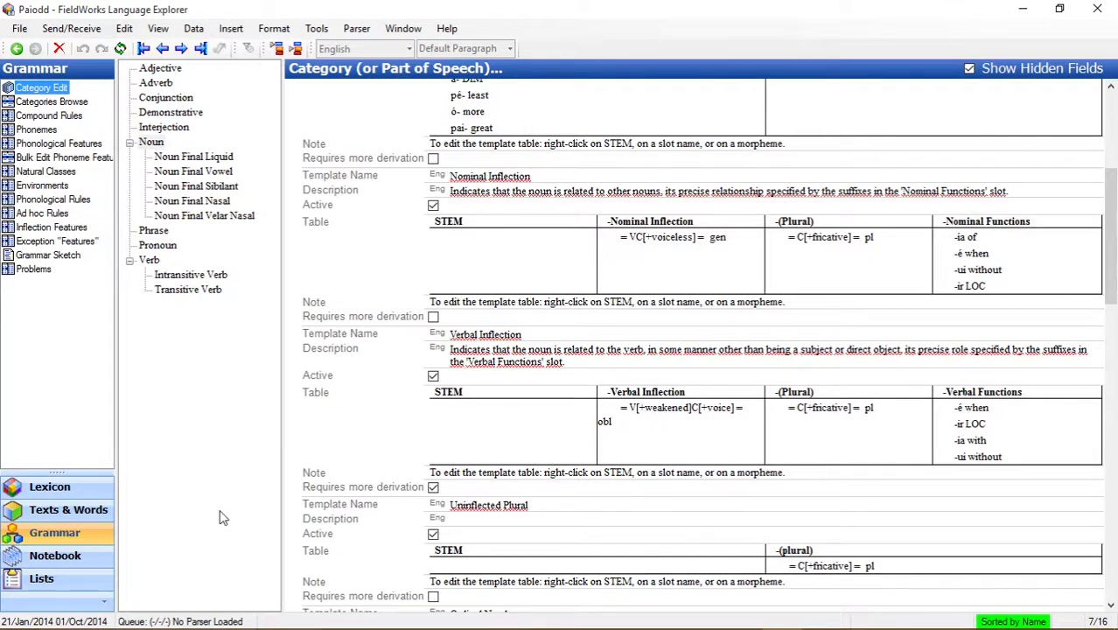
Open the Nations of the World record in the Notebook area and read through its Discussion text.
click(50, 558)
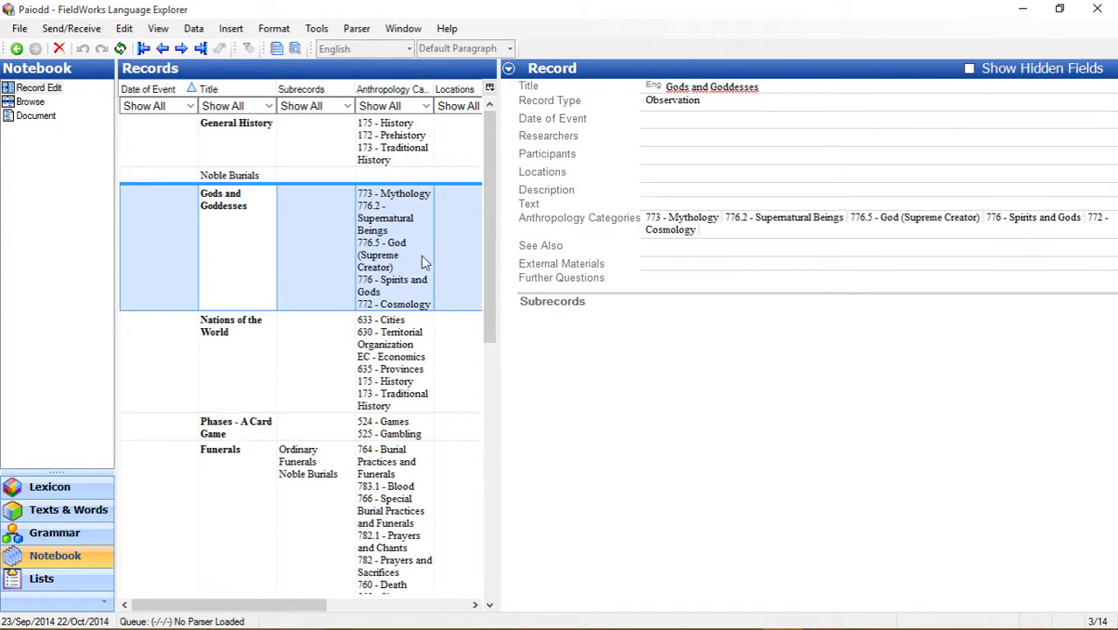
click(317, 351)
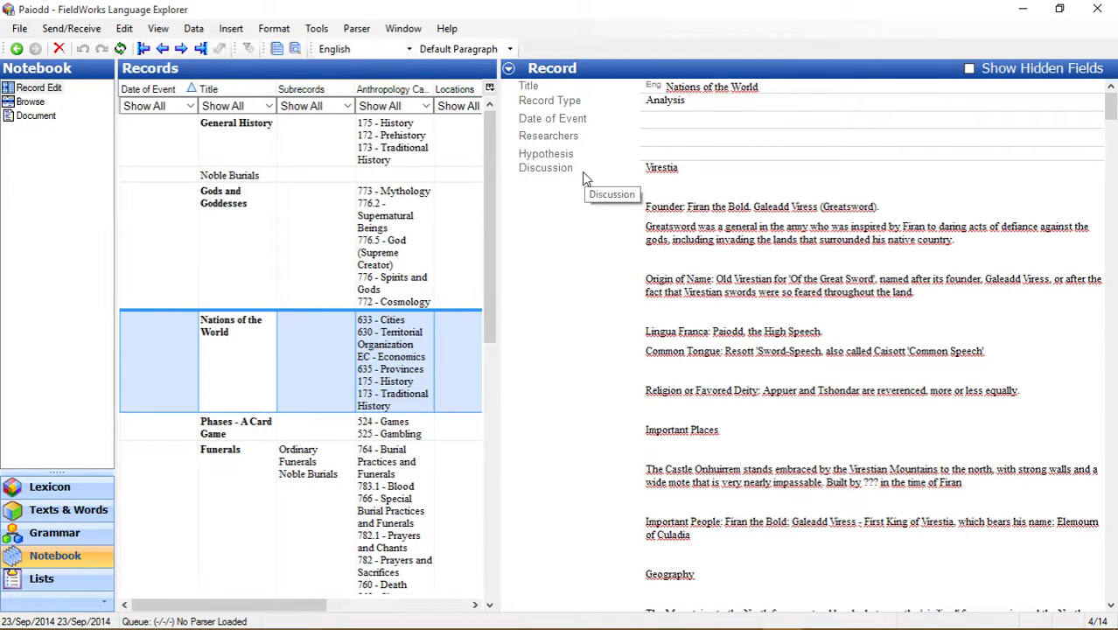
scroll(696, 179, down, 3)
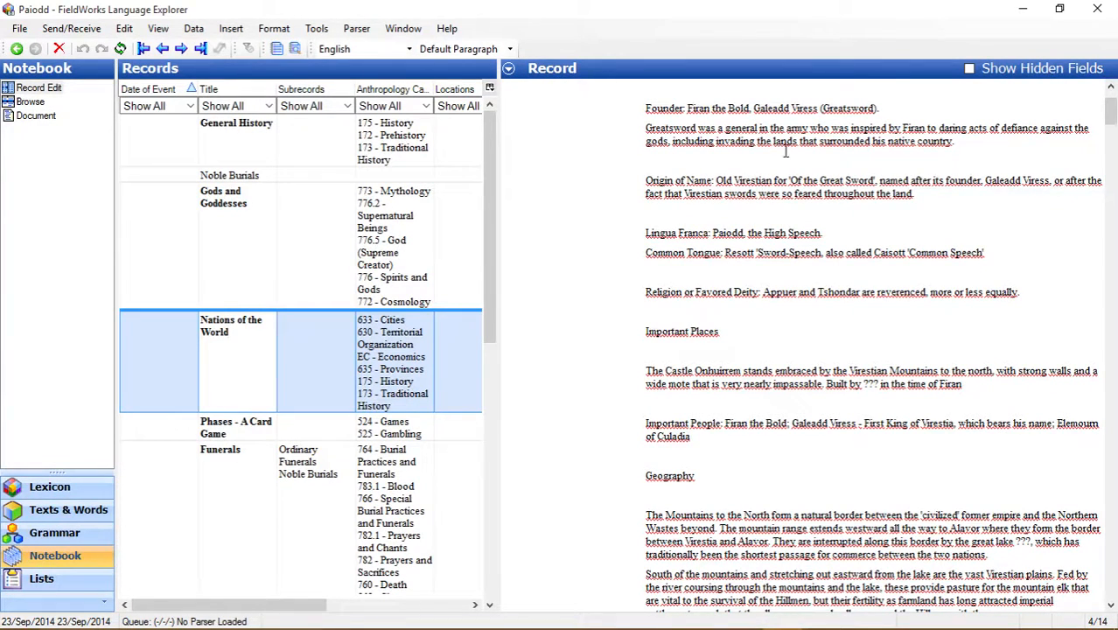
scroll(819, 232, down, 20)
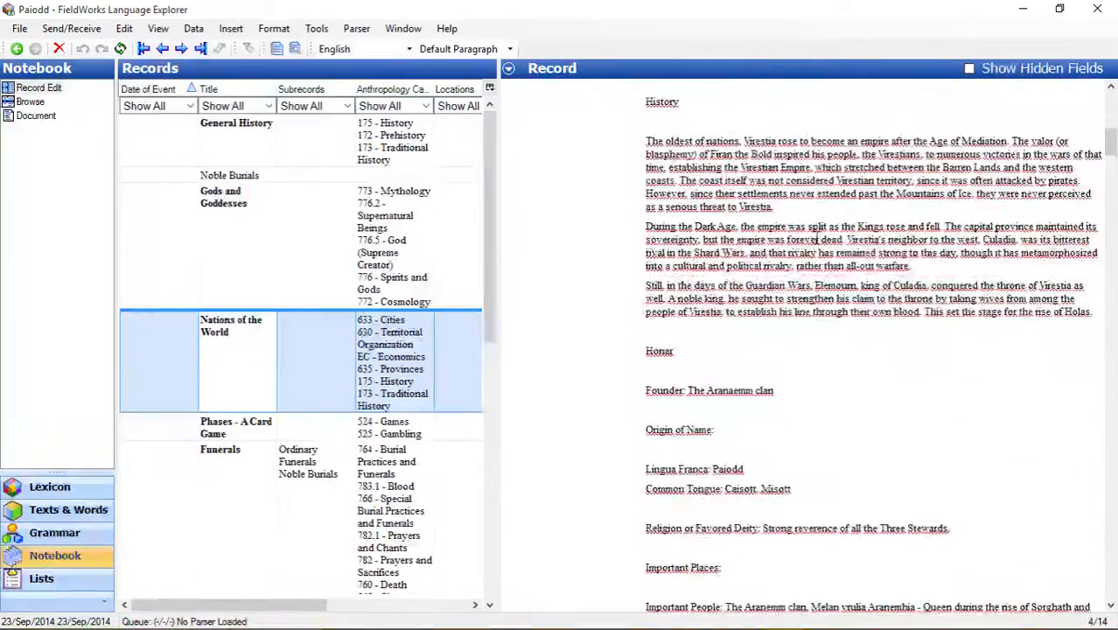
scroll(807, 244, down, 5)
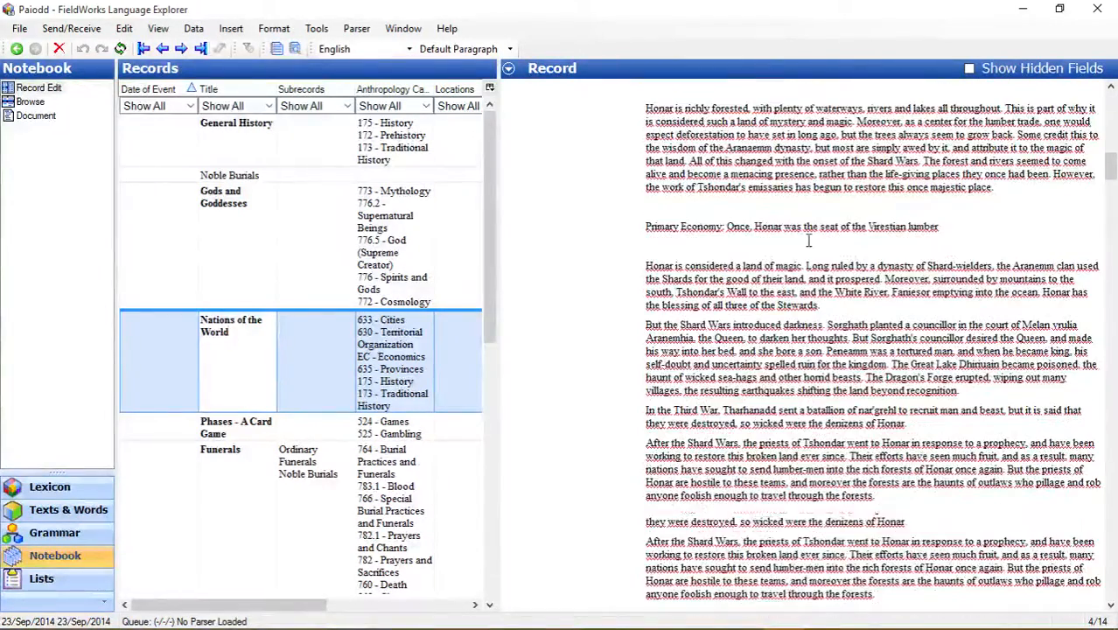
scroll(811, 238, up, 7)
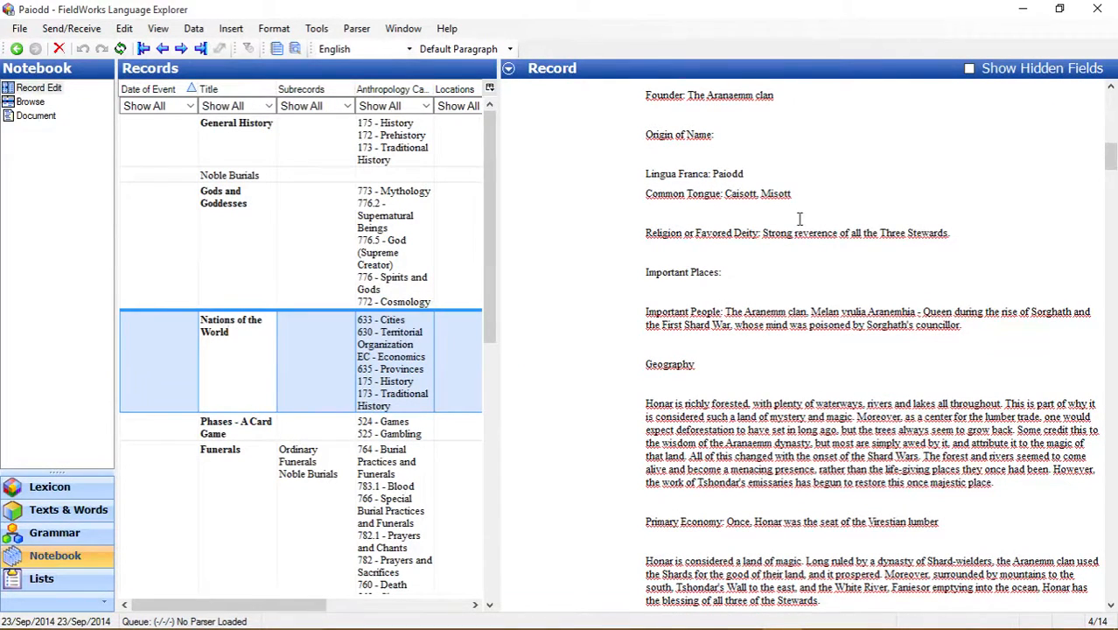
Continue through the Nations of the World record to the following nation's geography, economy and history sections.
scroll(792, 194, down, 2)
scroll(787, 183, up, 2)
scroll(799, 186, down, 10)
scroll(803, 188, down, 10)
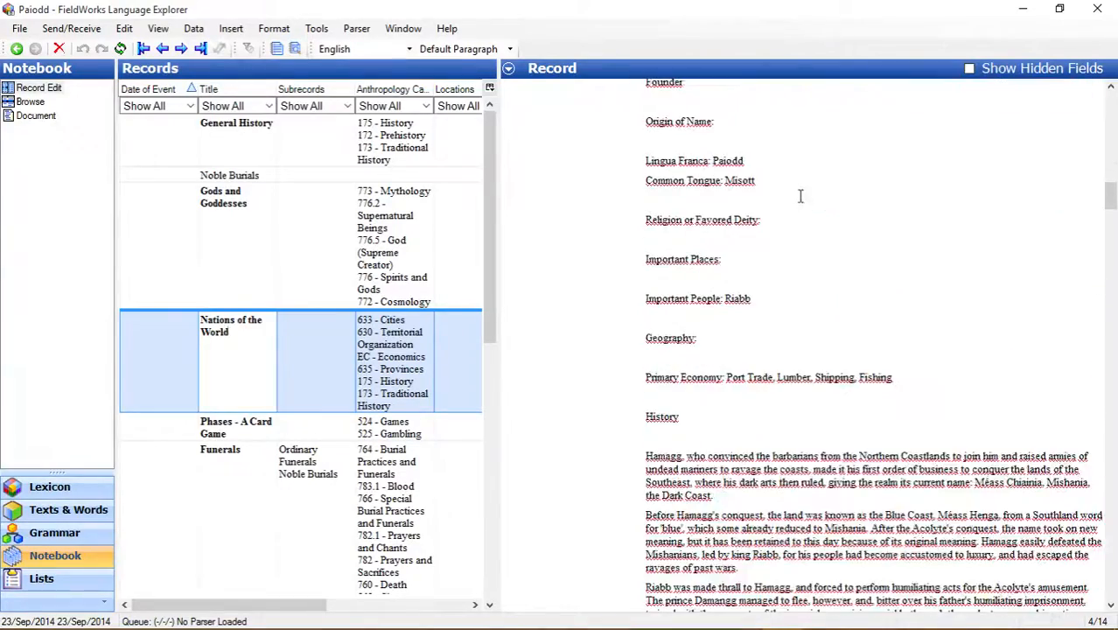
Open the Funerals record and bring up the chooser for its Anthropology Categories.
click(238, 455)
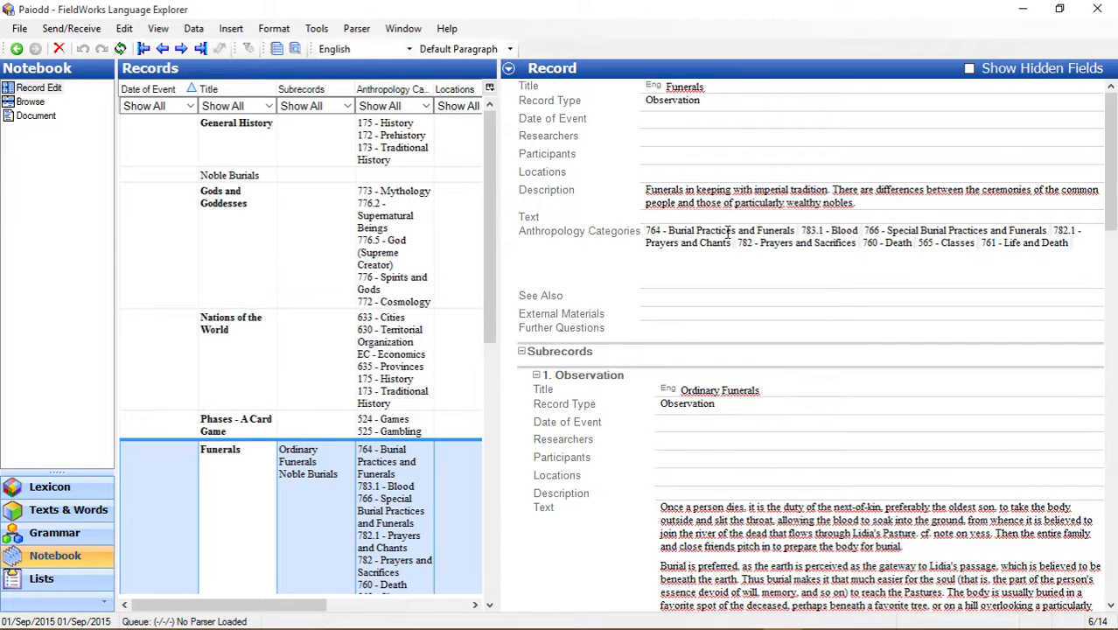
click(679, 230)
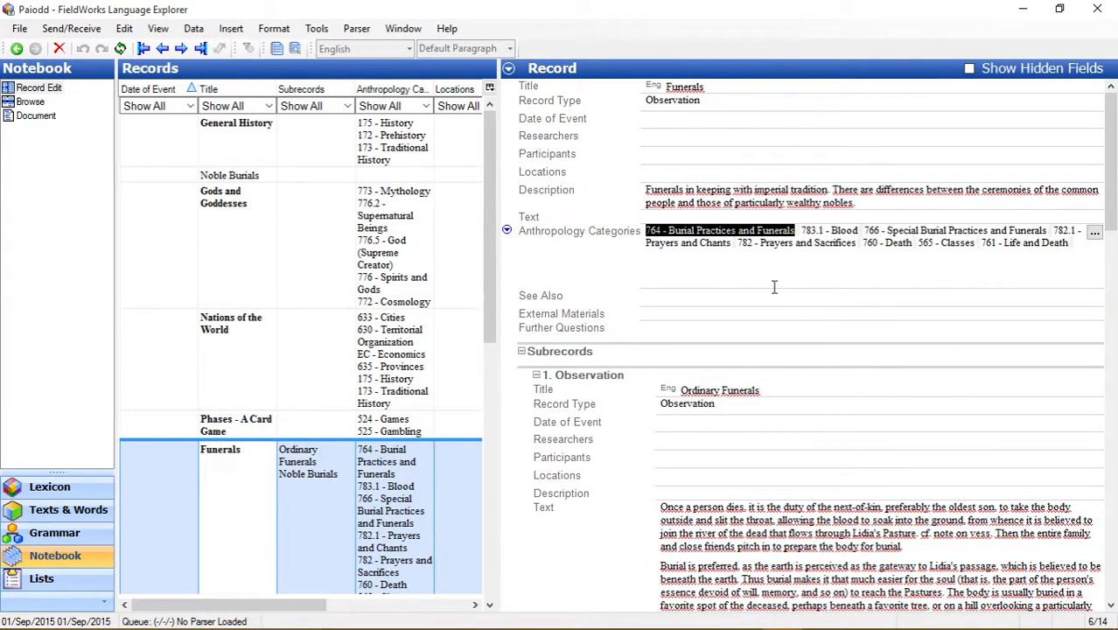
click(1094, 235)
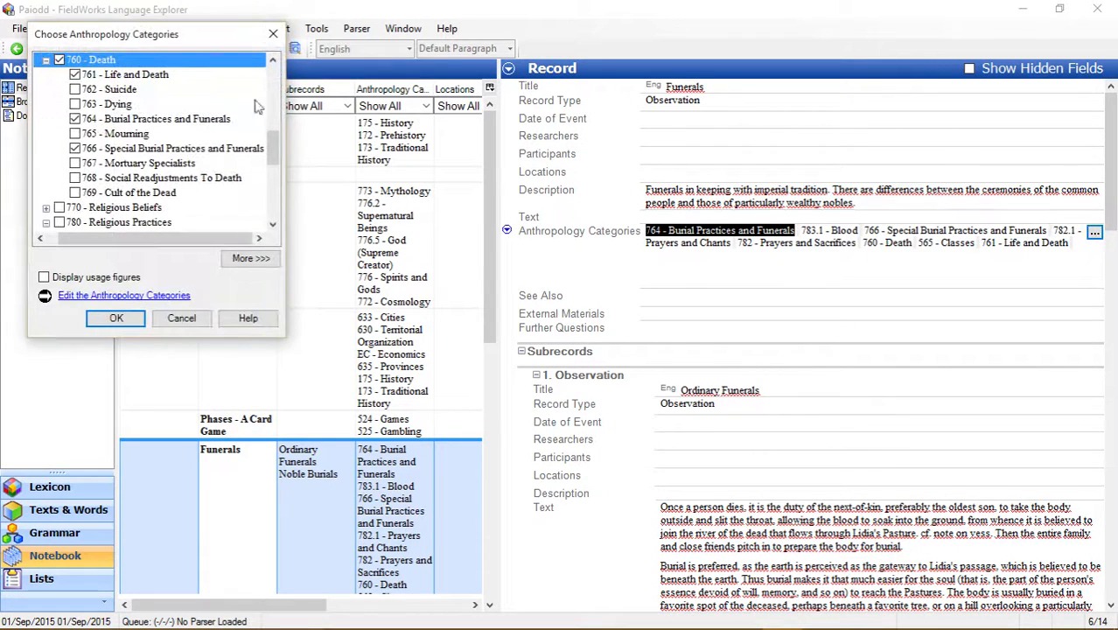
Browse the top-level anthropology categories and the subcategories of PV - Project Variables, leaving the record's selection as it is.
drag(277, 153, 276, 77)
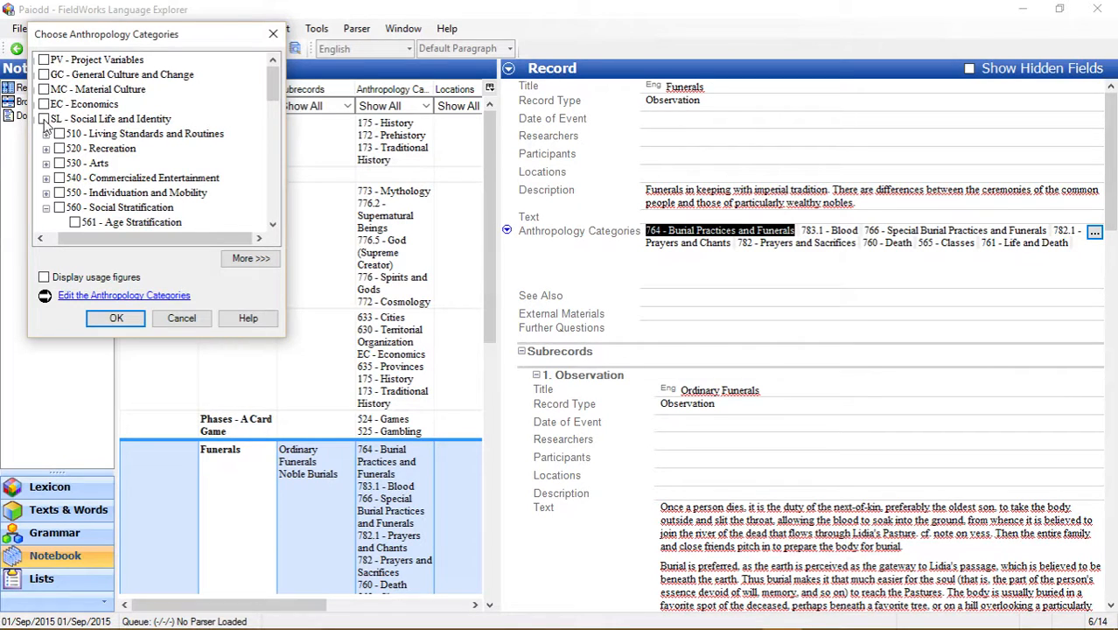
click(58, 59)
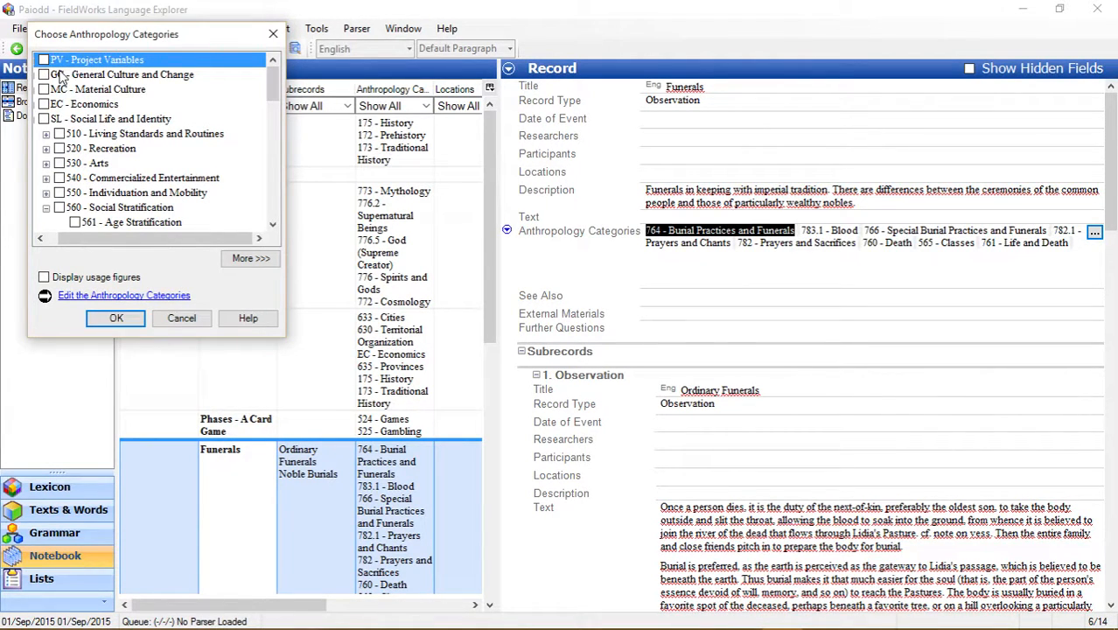
click(44, 59)
click(98, 77)
drag(128, 238, 70, 199)
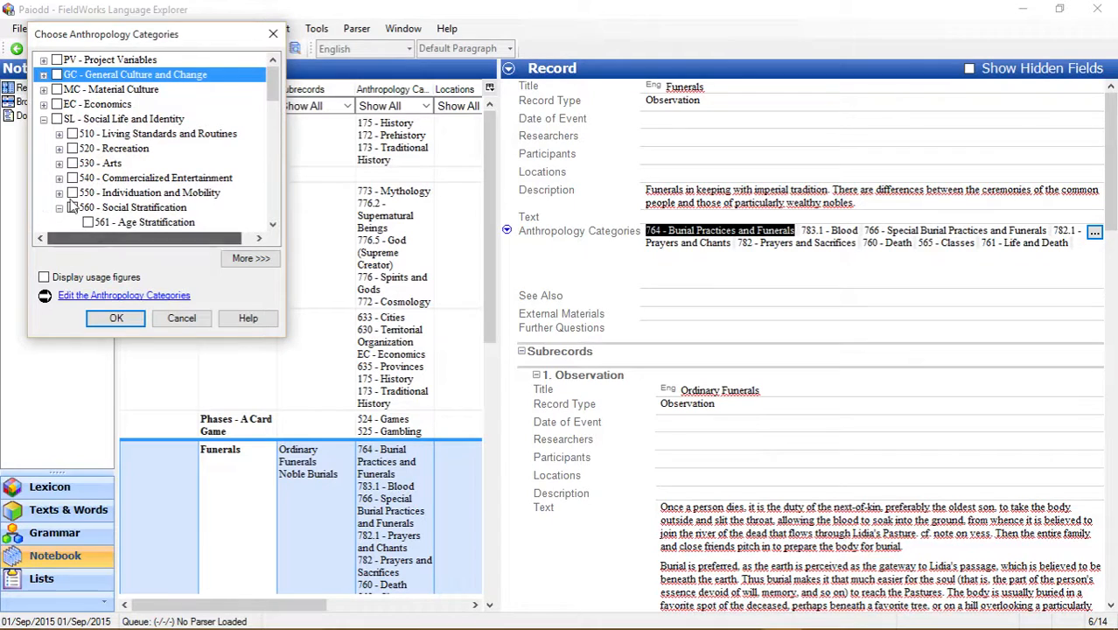
click(43, 59)
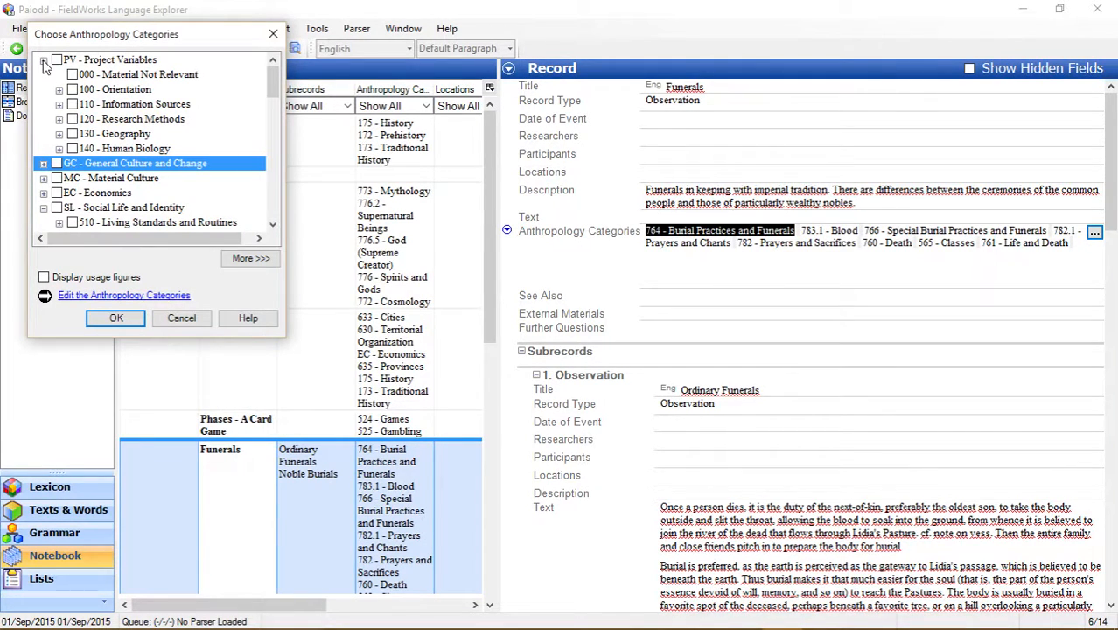
click(43, 59)
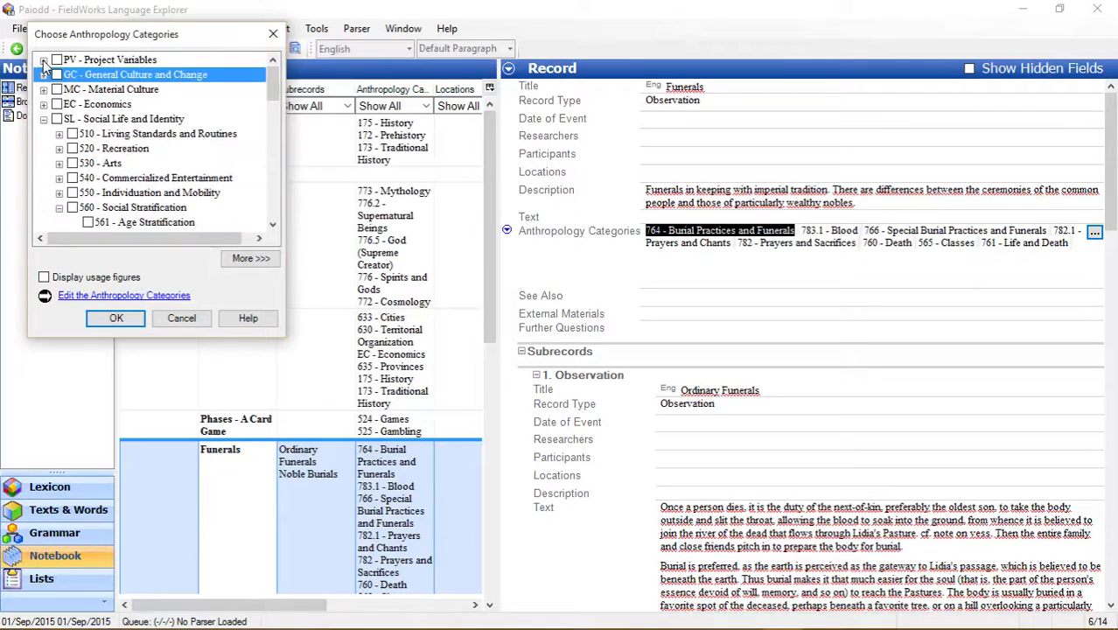
click(182, 319)
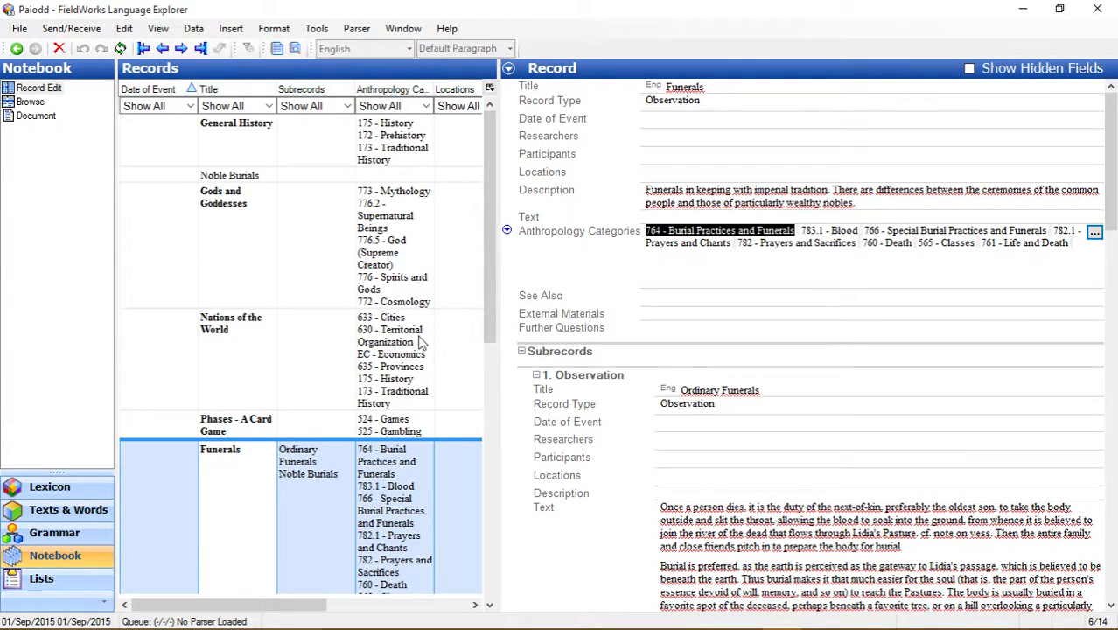
Look over the remaining notebook records, then view the Anthropology Categories in the Lists area with WR - Worldview and Religion collapsed.
scroll(421, 348, down, 3)
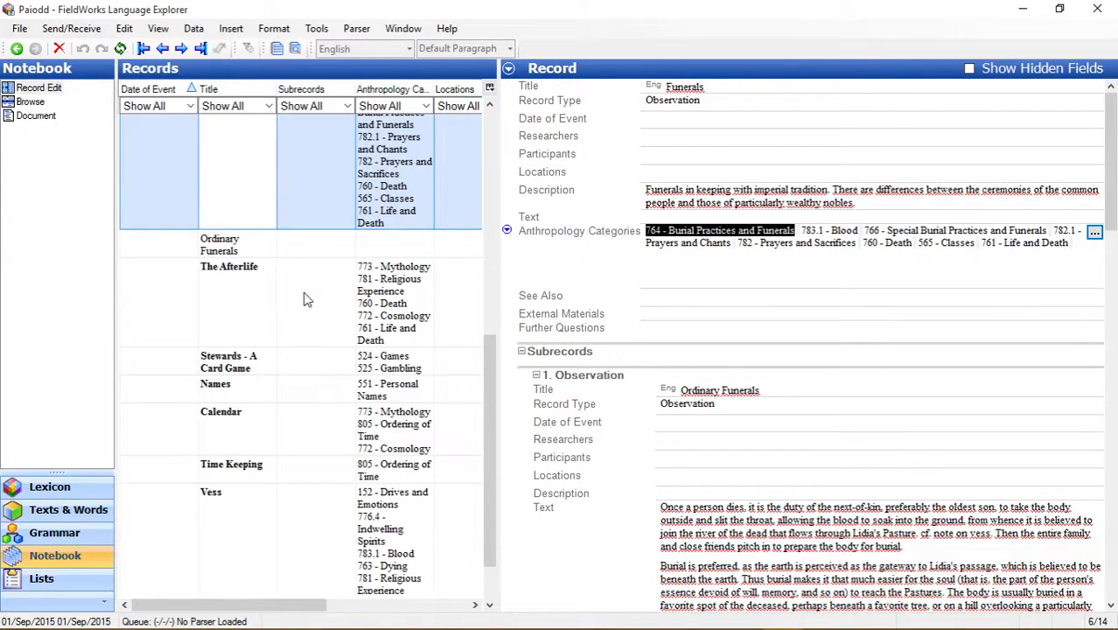
scroll(322, 324, down, 1)
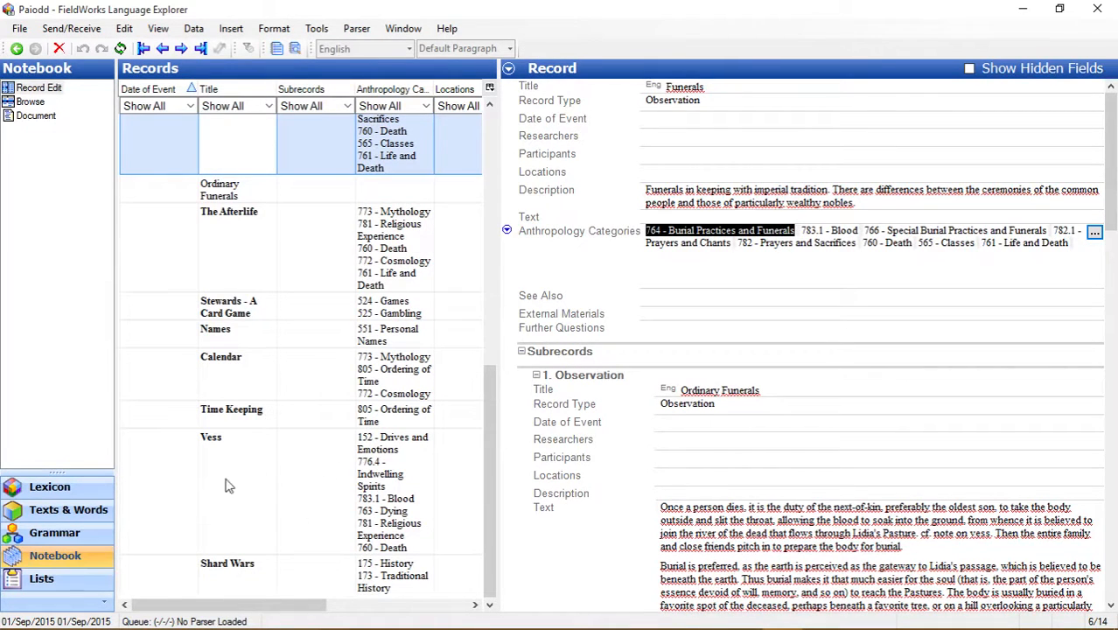
click(46, 581)
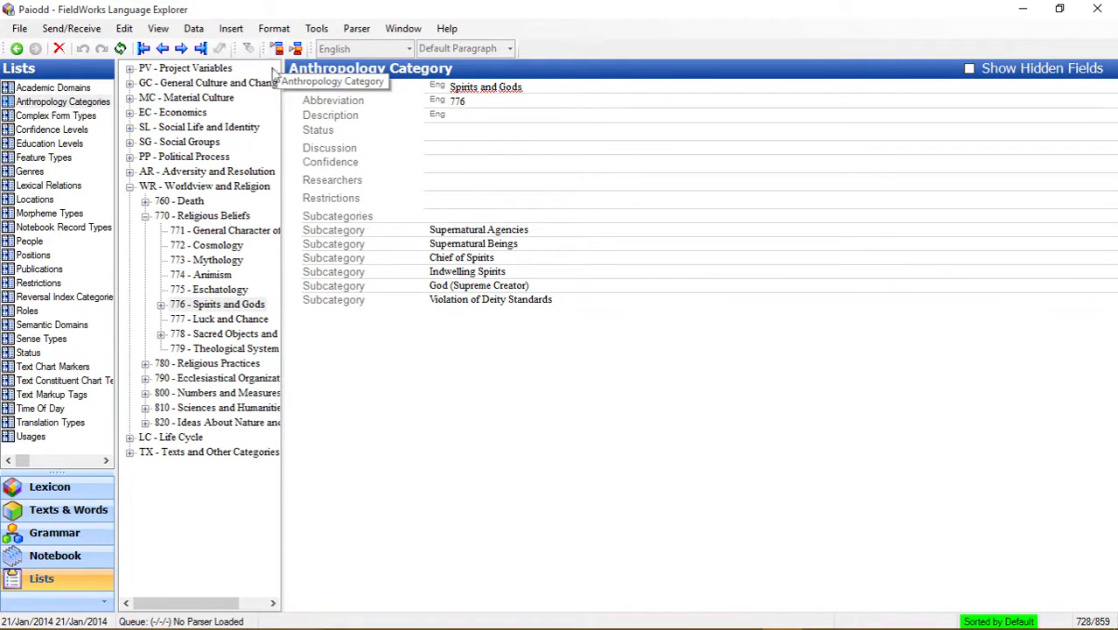
click(130, 187)
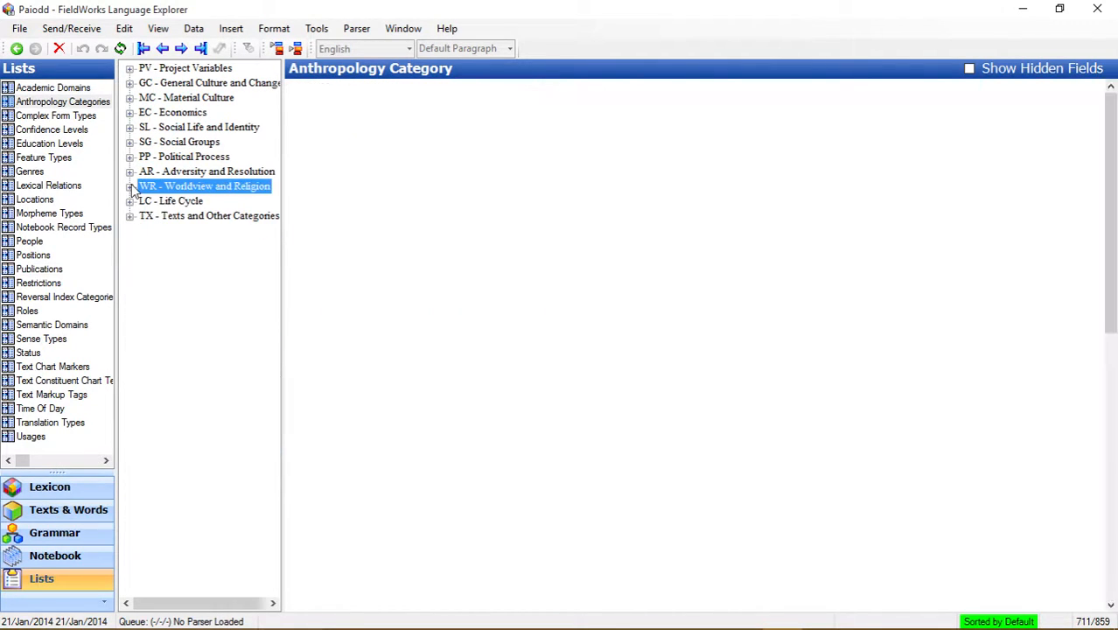
Insert a new blank top-level anthropology category after WR - Worldview and Religion.
right_click(157, 241)
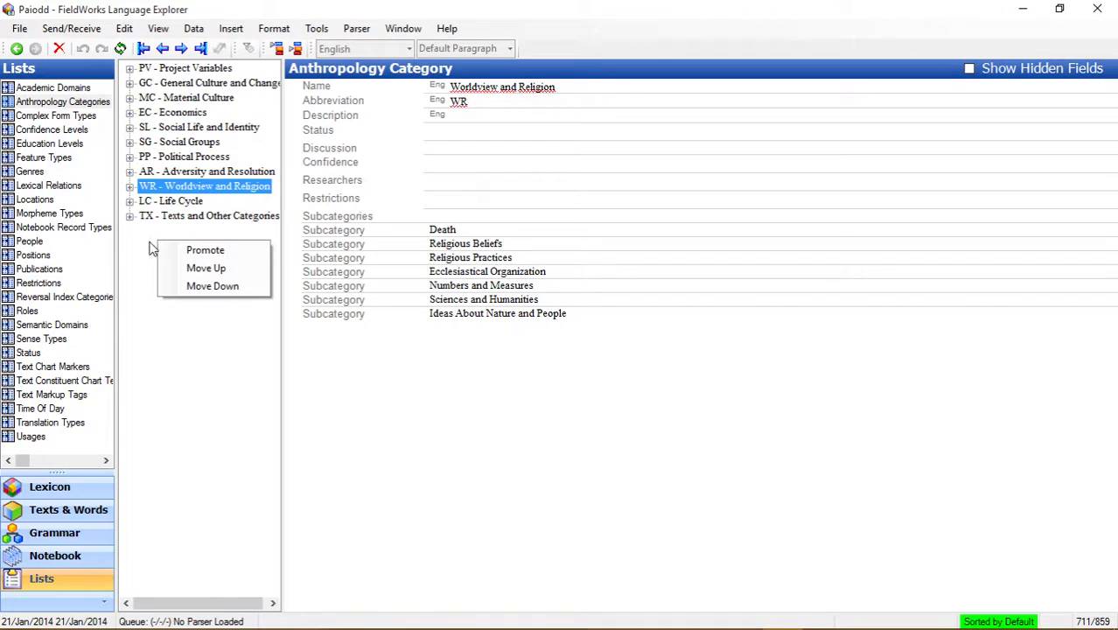
click(211, 230)
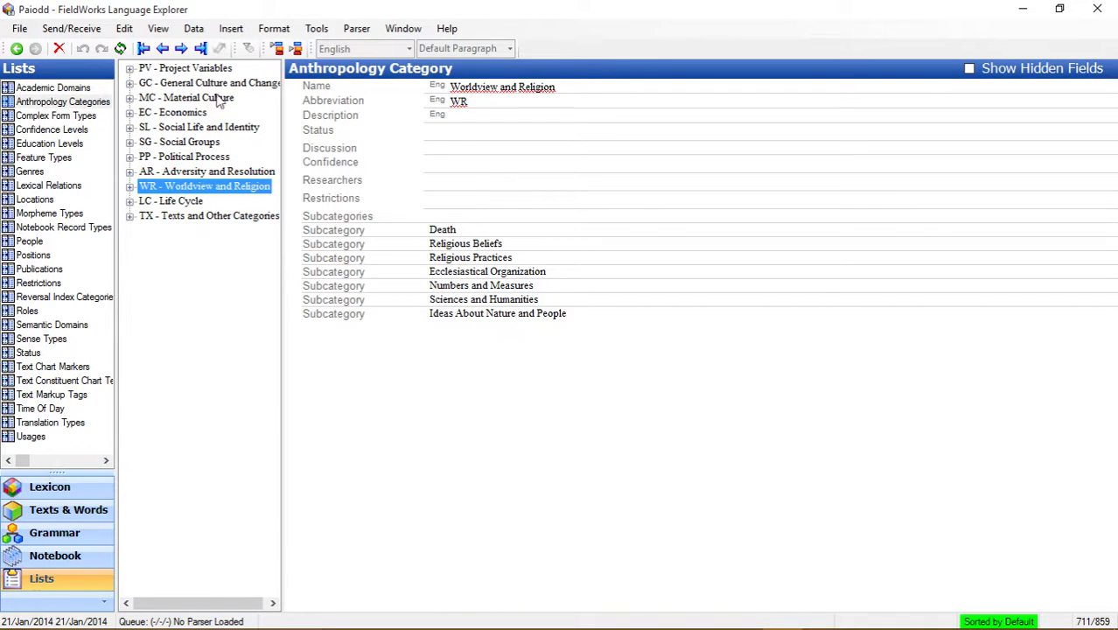
click(232, 28)
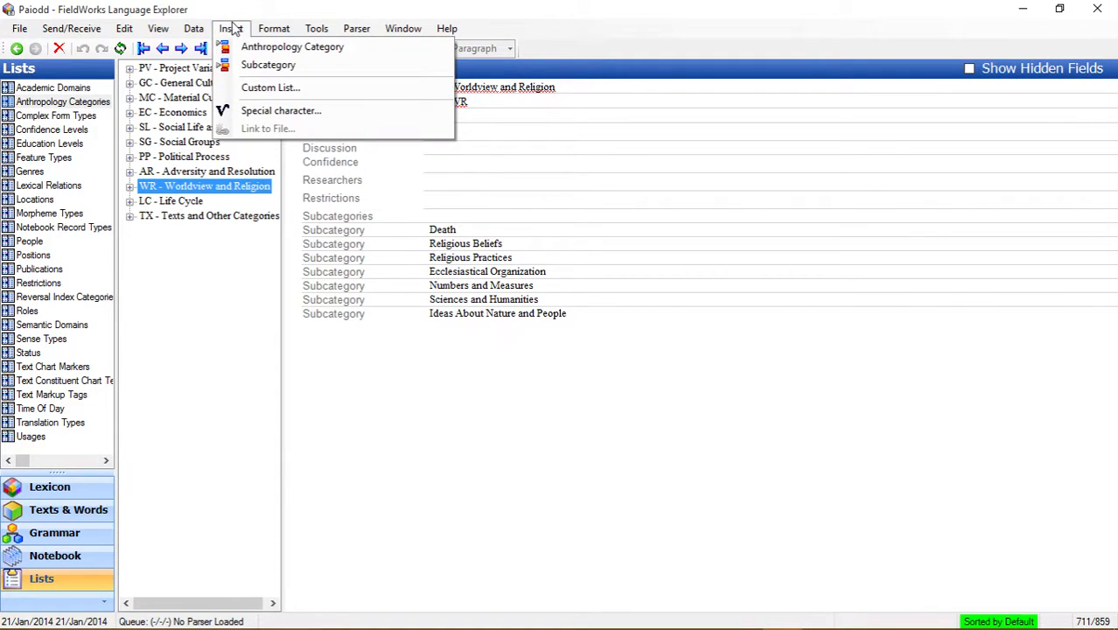
click(254, 48)
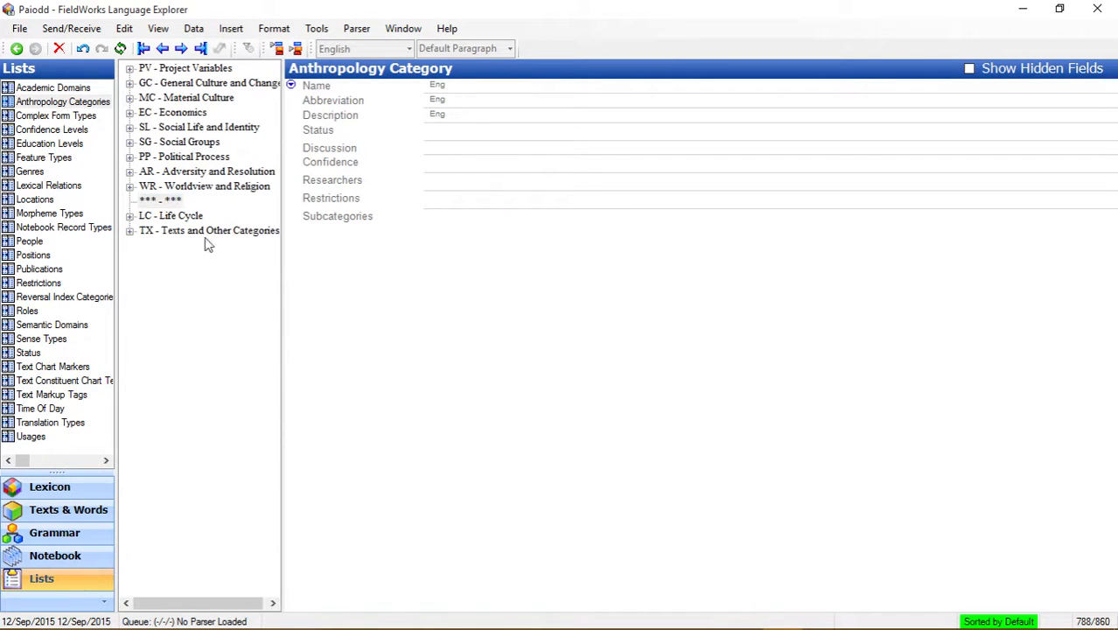
Delete the blank anthropology category between Worldview and Religion and Life Cycle.
right_click(174, 203)
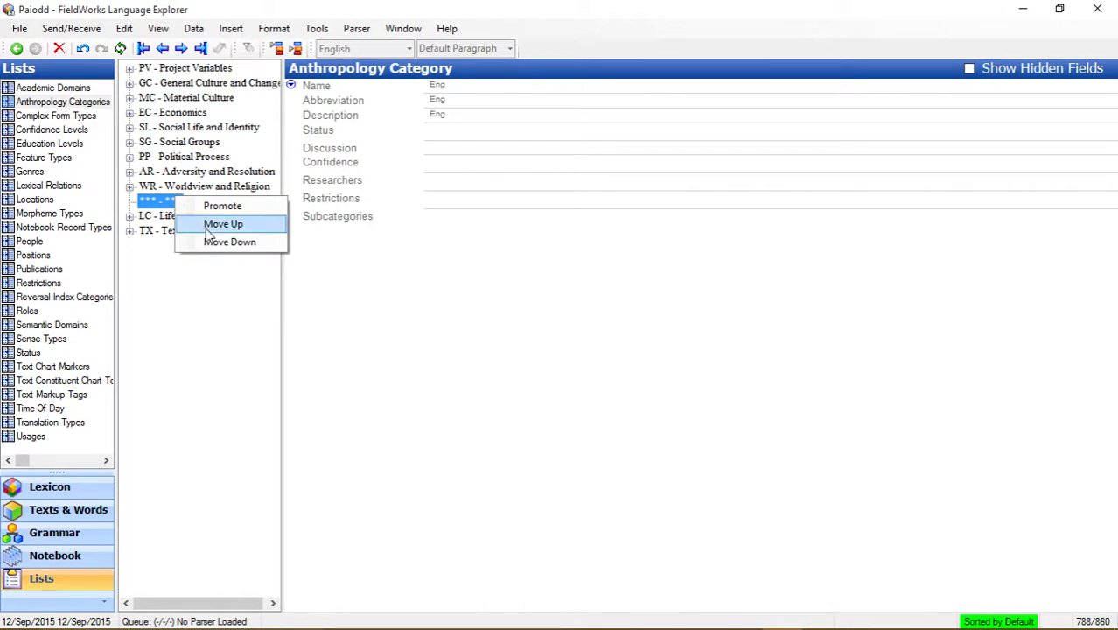
click(192, 294)
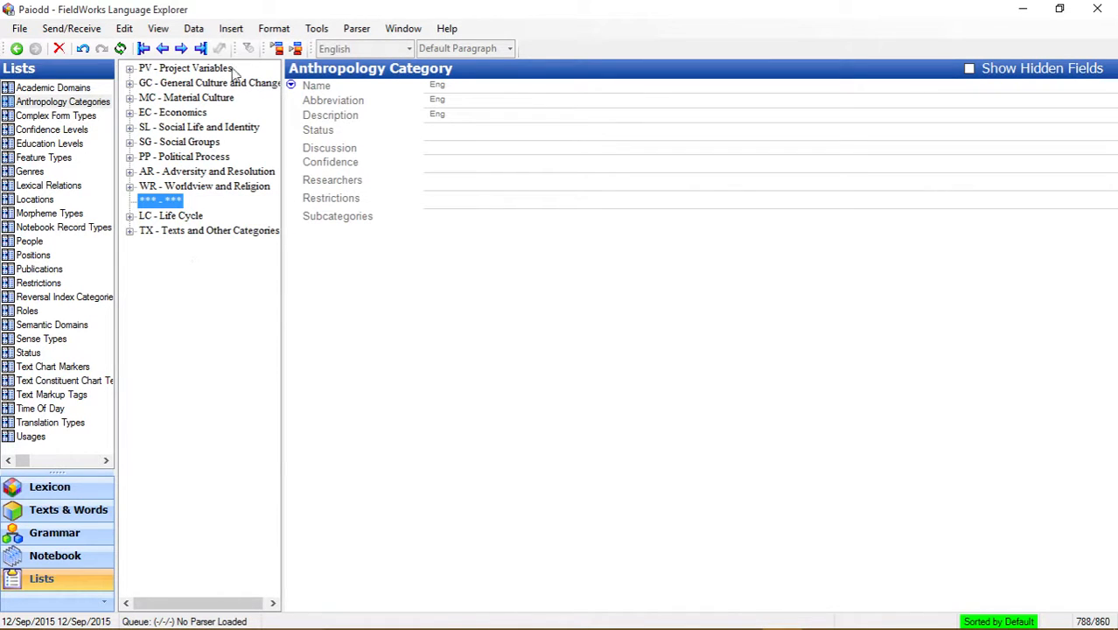
click(222, 29)
click(224, 30)
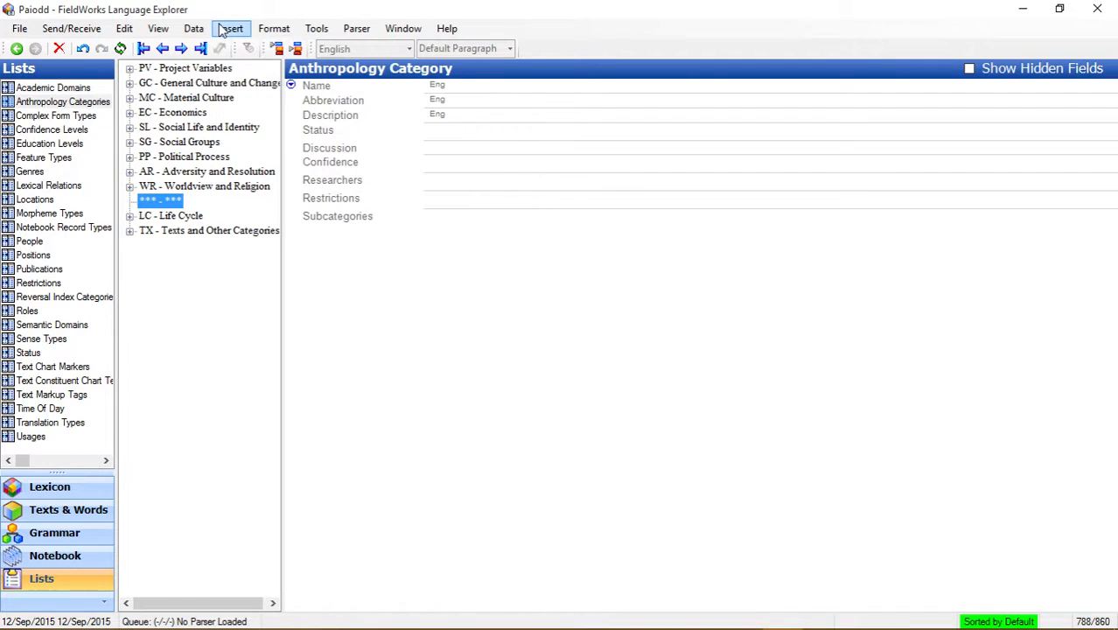
click(135, 30)
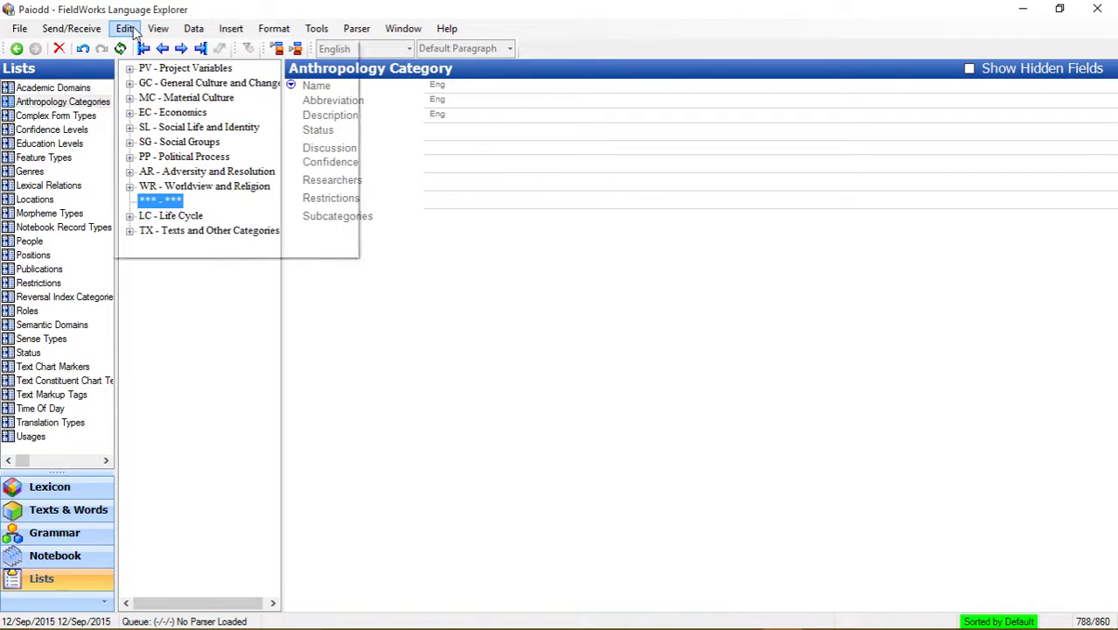
click(290, 7)
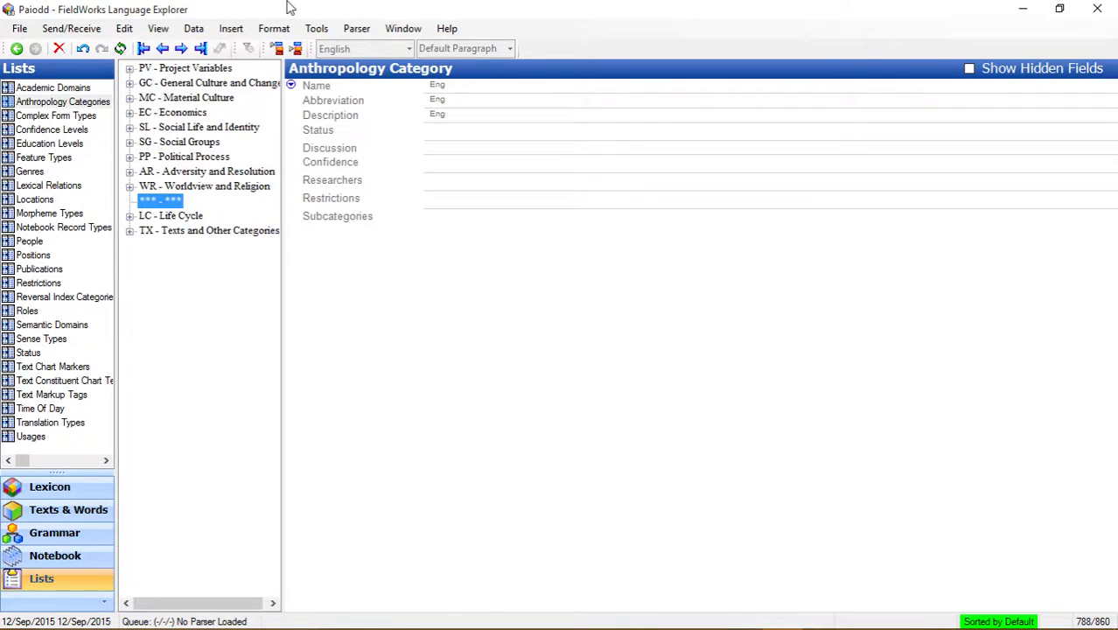
click(125, 31)
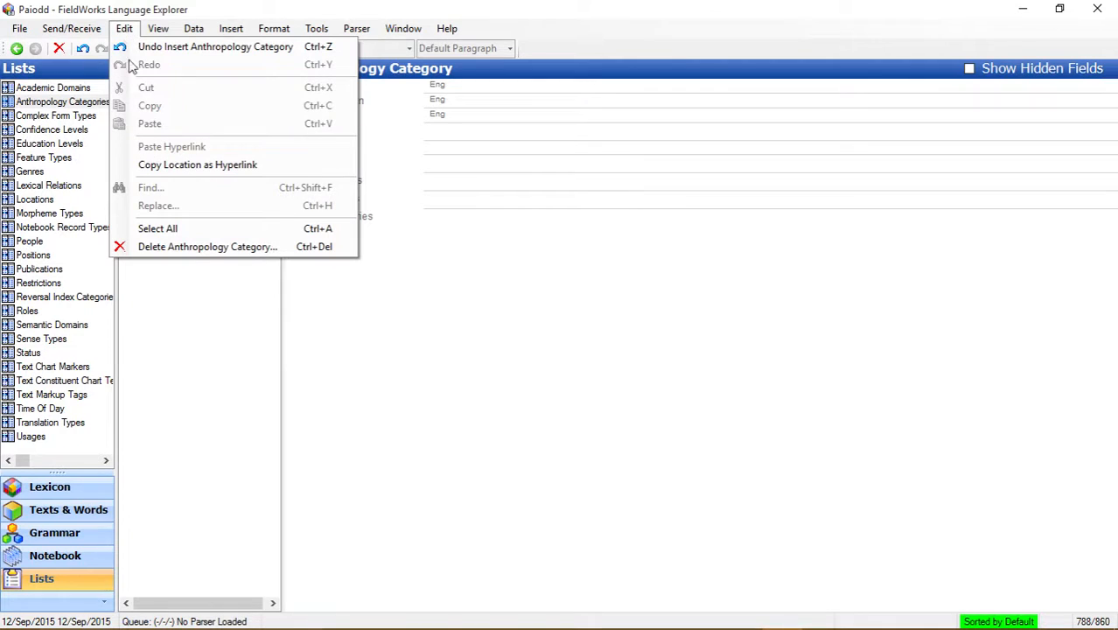
click(214, 249)
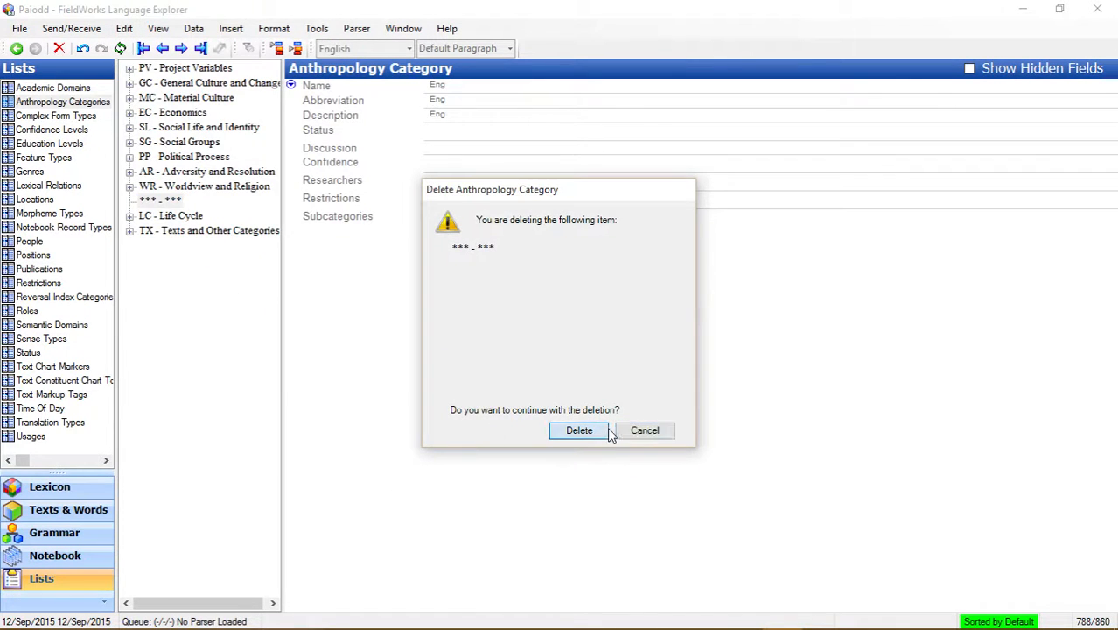
click(579, 431)
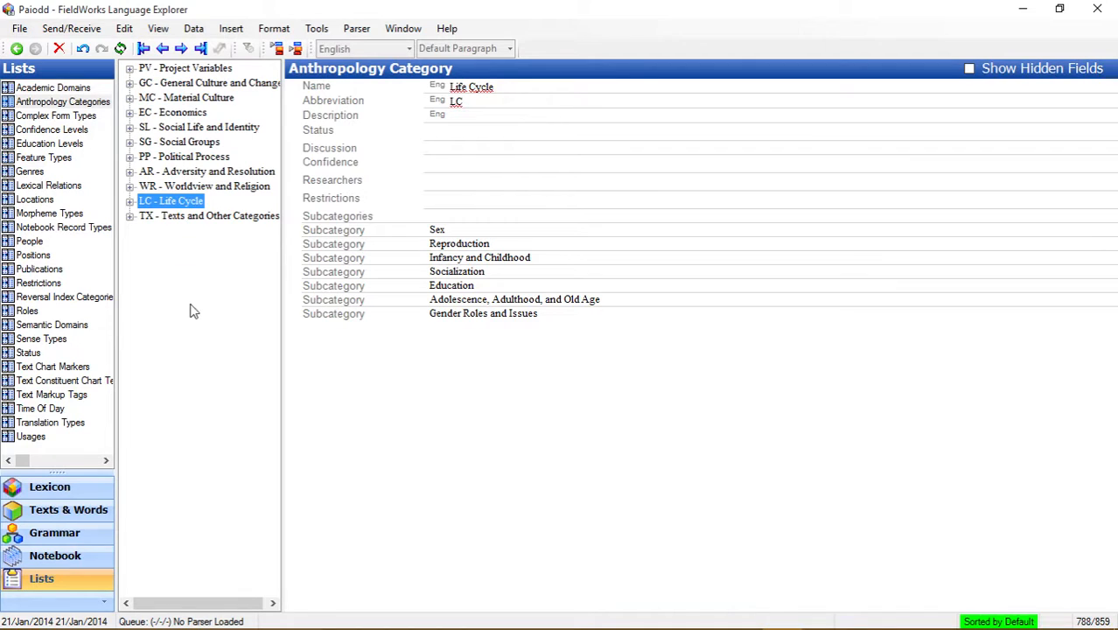
Review the Complex Form Types, Confidence Levels, Education Levels and Feature Types lists.
click(85, 118)
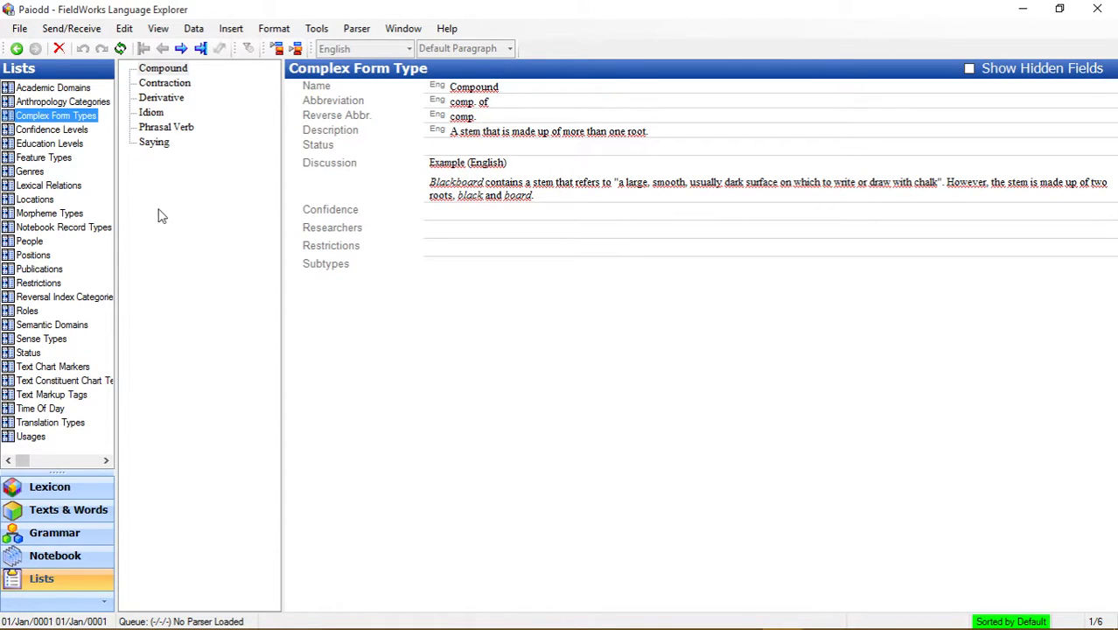
click(81, 131)
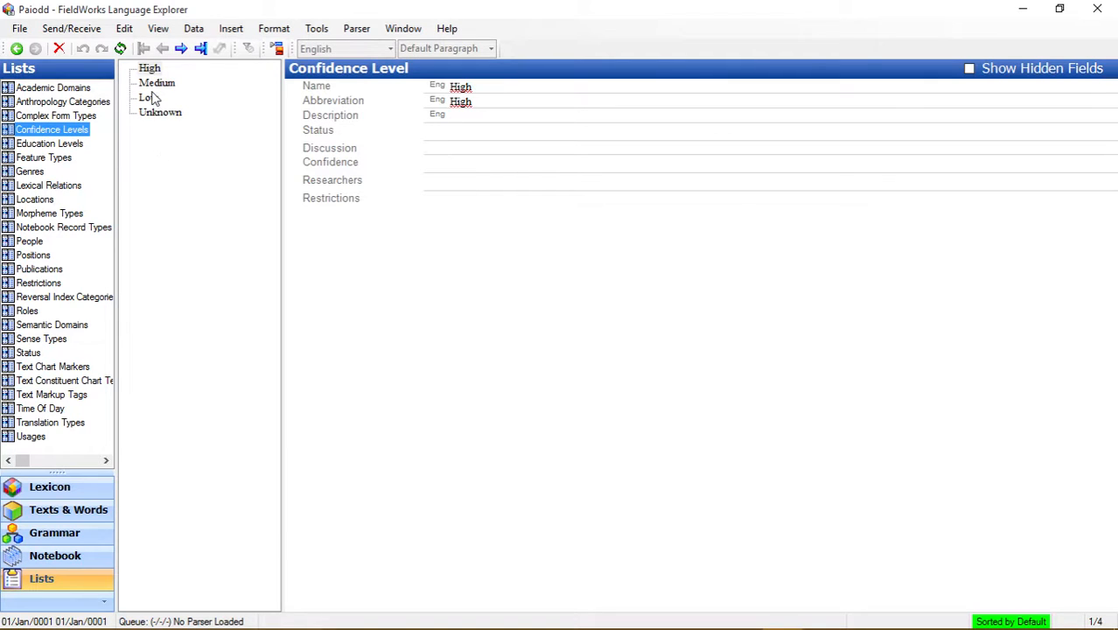
click(63, 145)
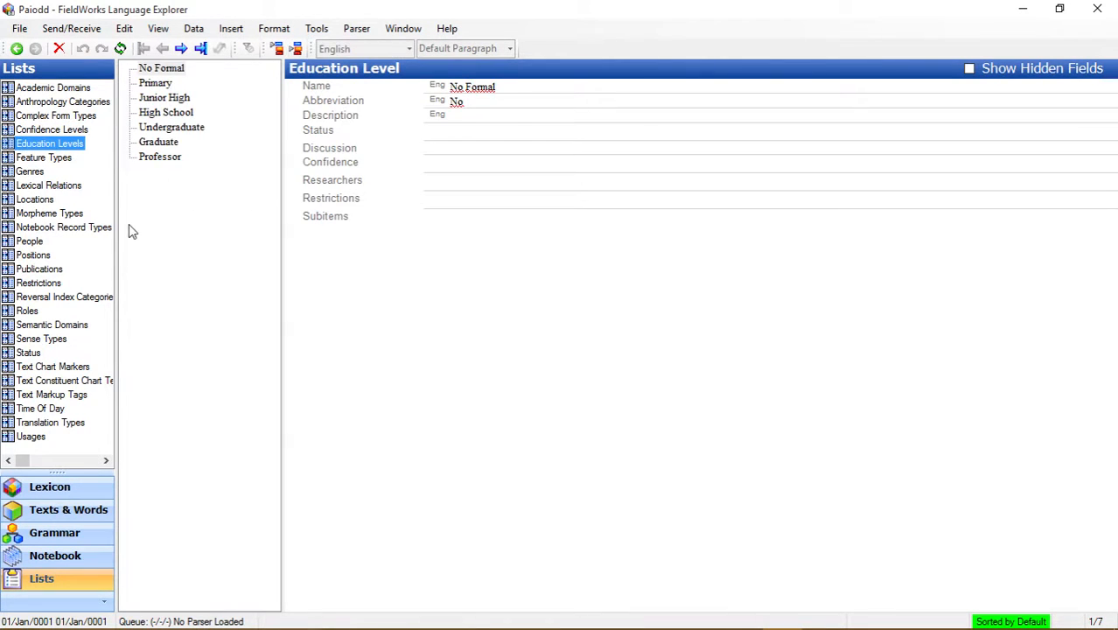
click(66, 158)
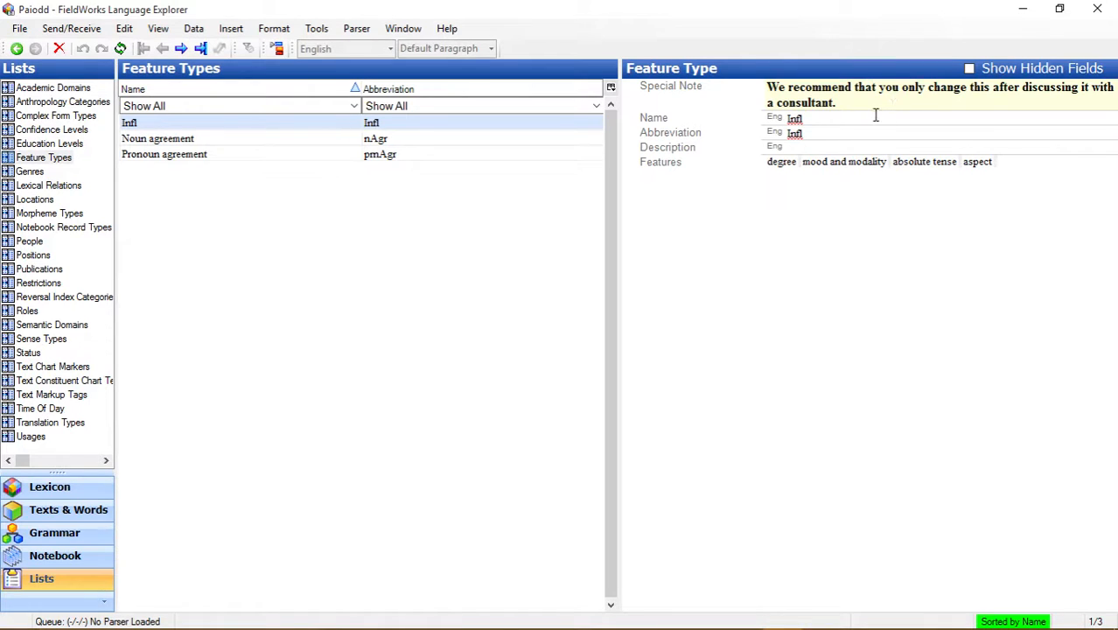
Review the Genres list with Monologue collapsed, and the Lexical Relations, Locations and Morpheme Types lists.
click(29, 172)
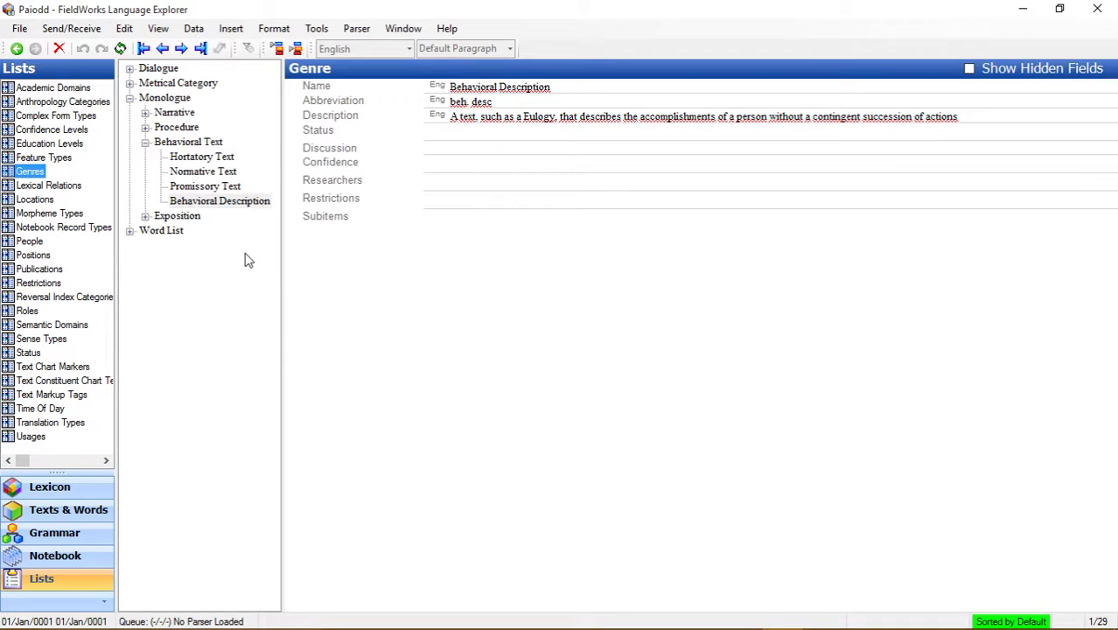
click(129, 98)
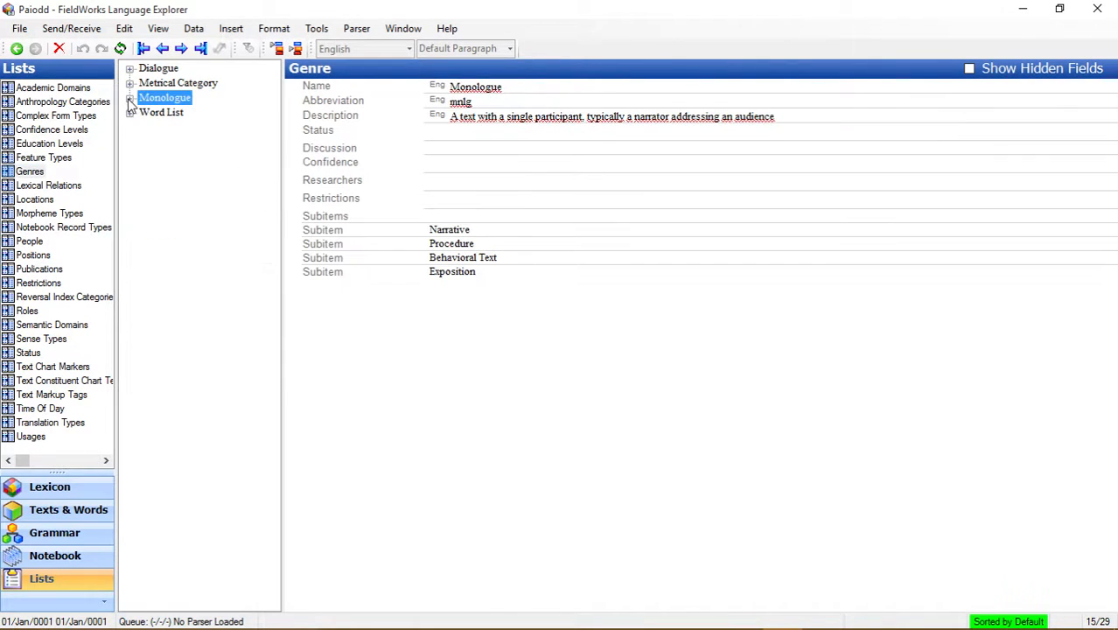
click(68, 188)
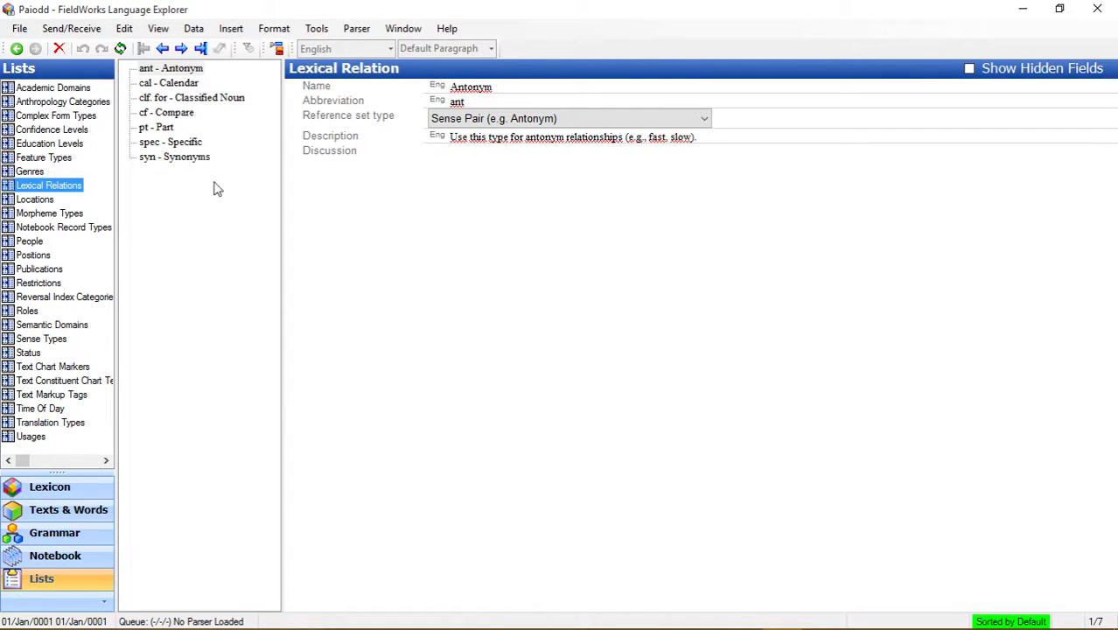
click(40, 199)
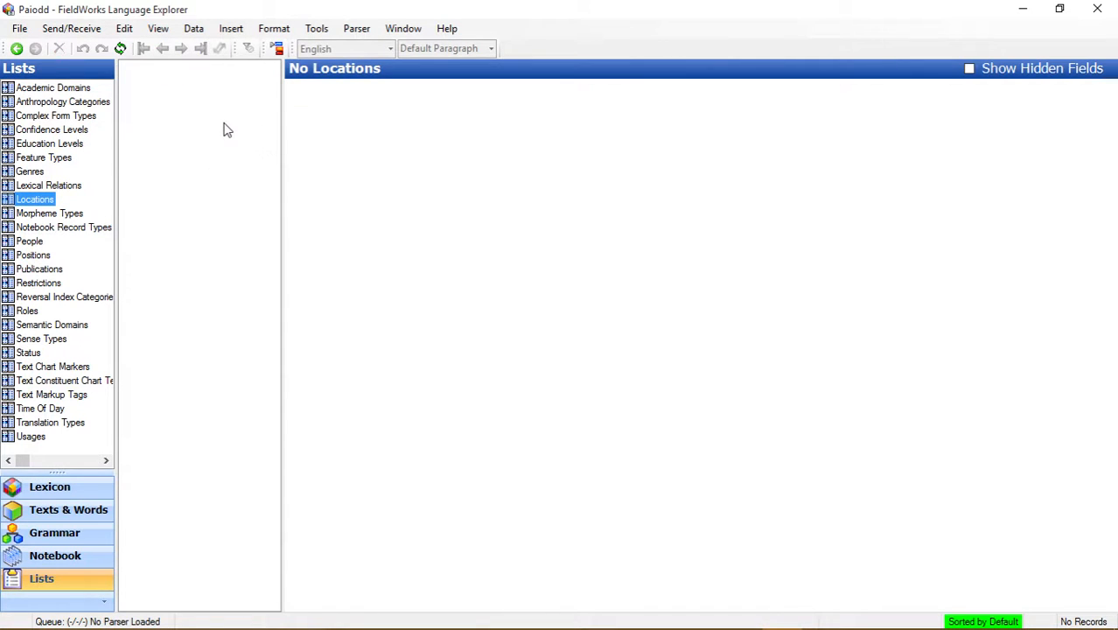
click(64, 215)
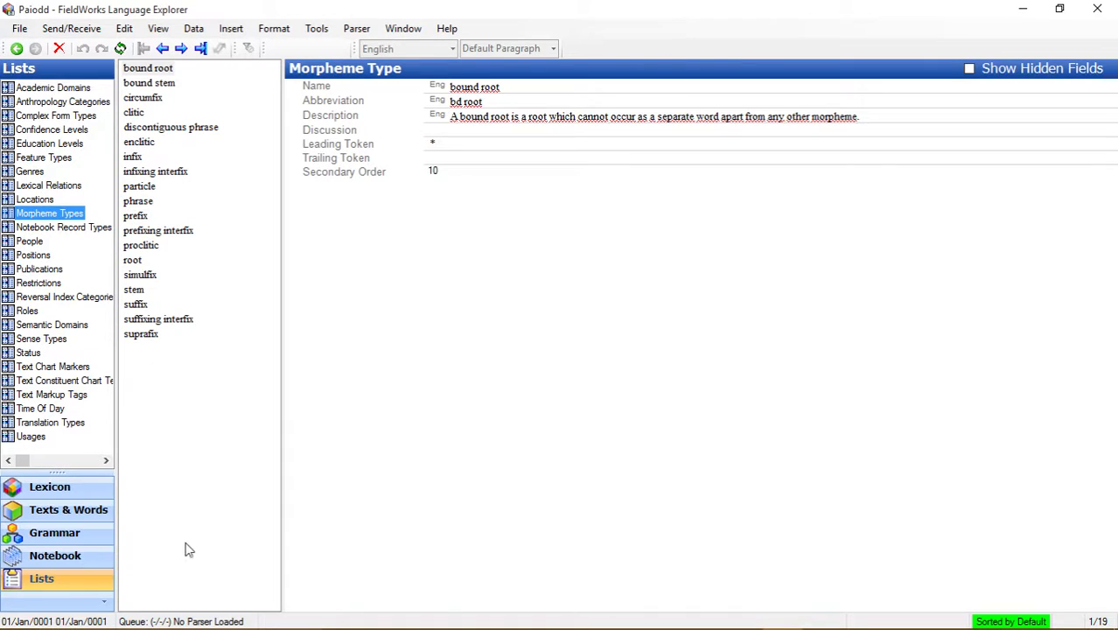
Check the remaining available lists through Variant Types, and return to the Lexicon area's entries.
click(103, 464)
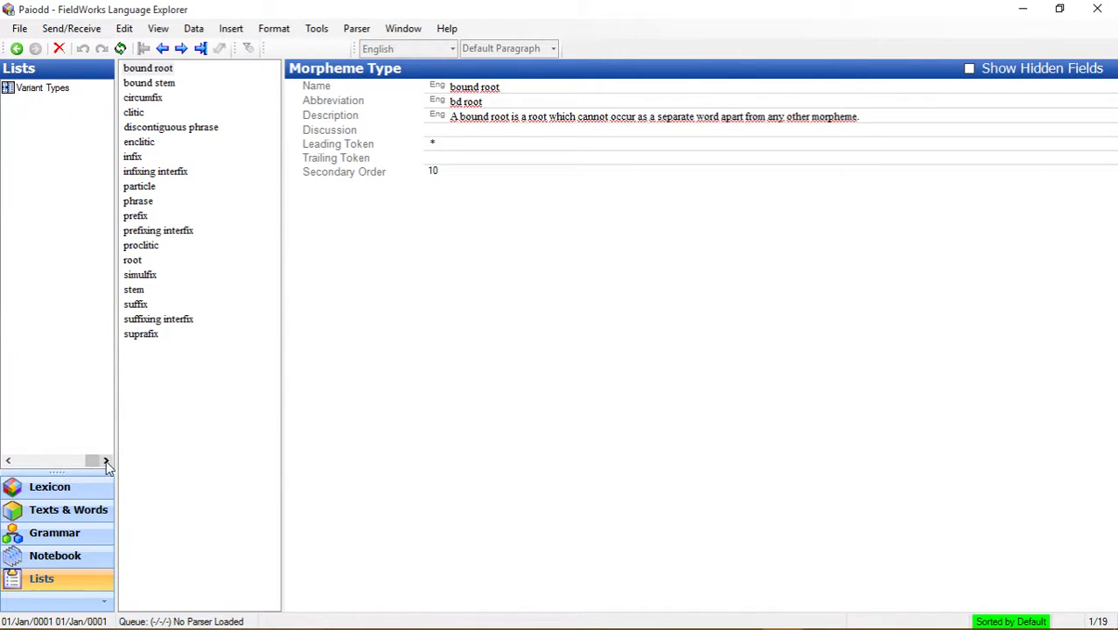
click(9, 462)
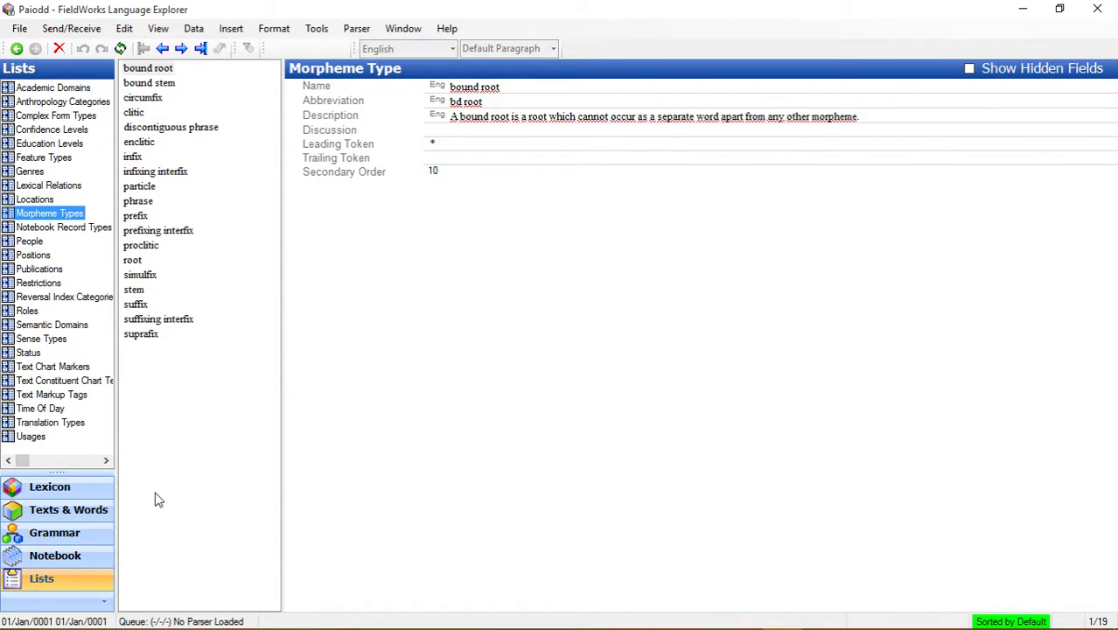
click(88, 494)
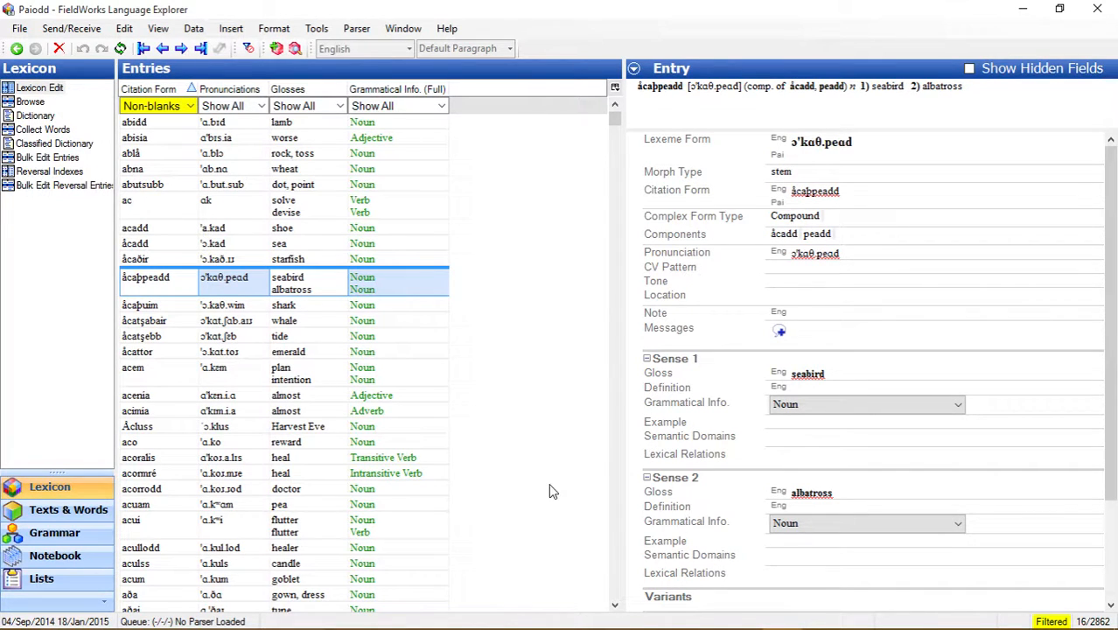
mouse_move(771, 627)
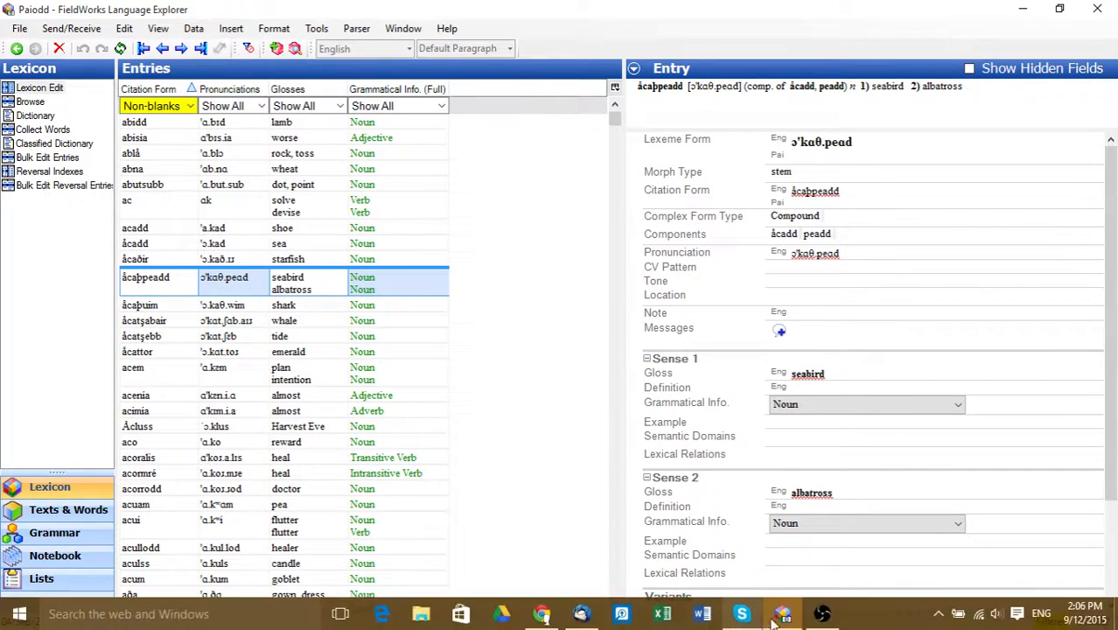
mouse_move(823, 616)
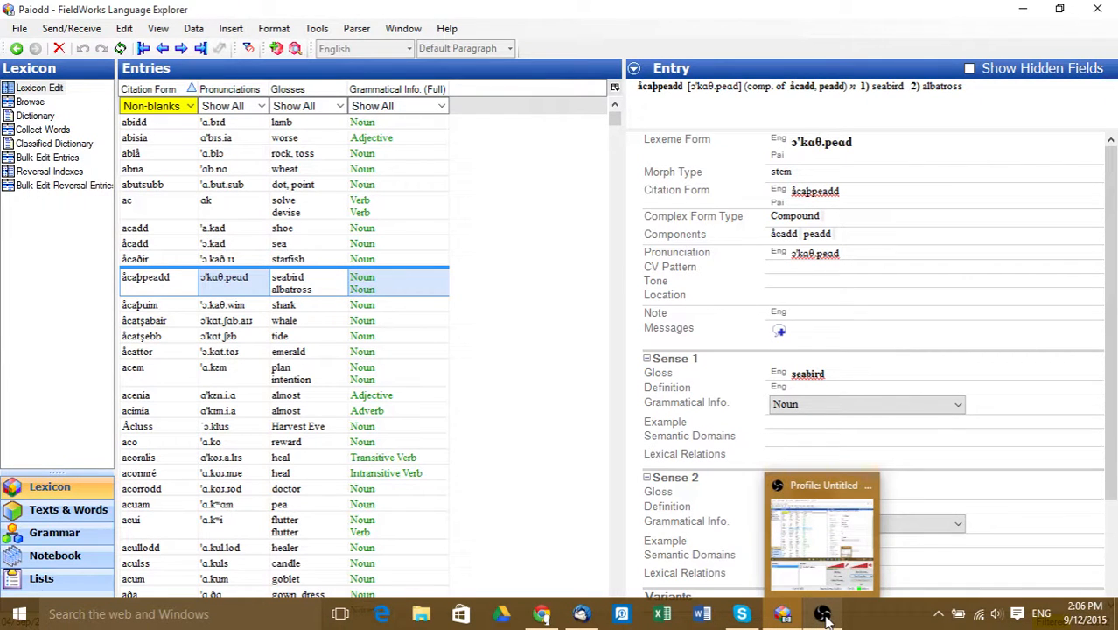
click(823, 616)
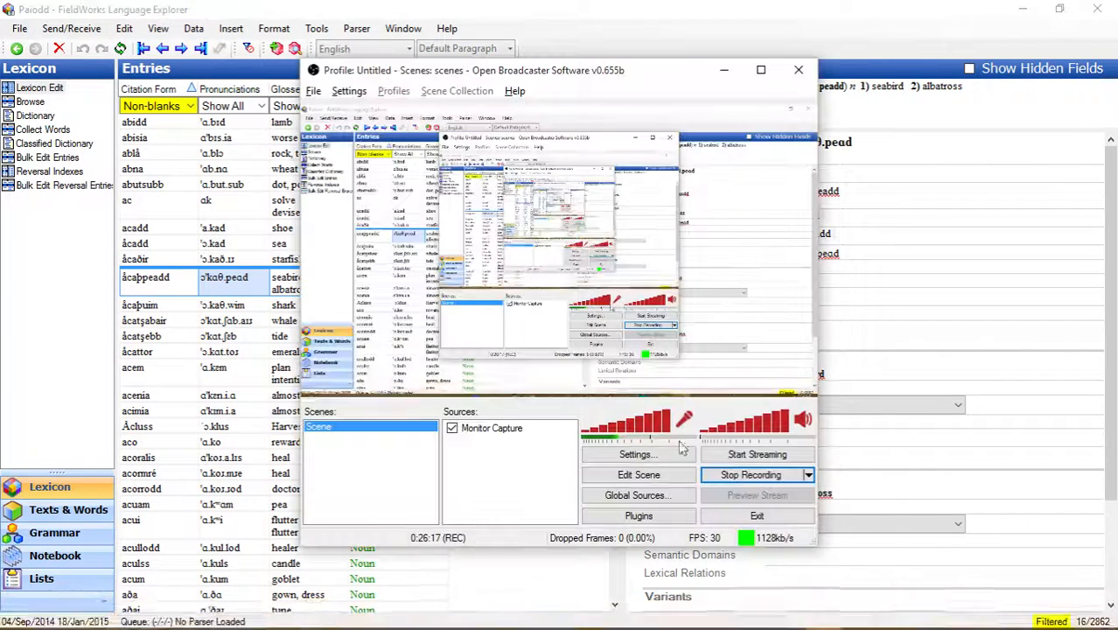